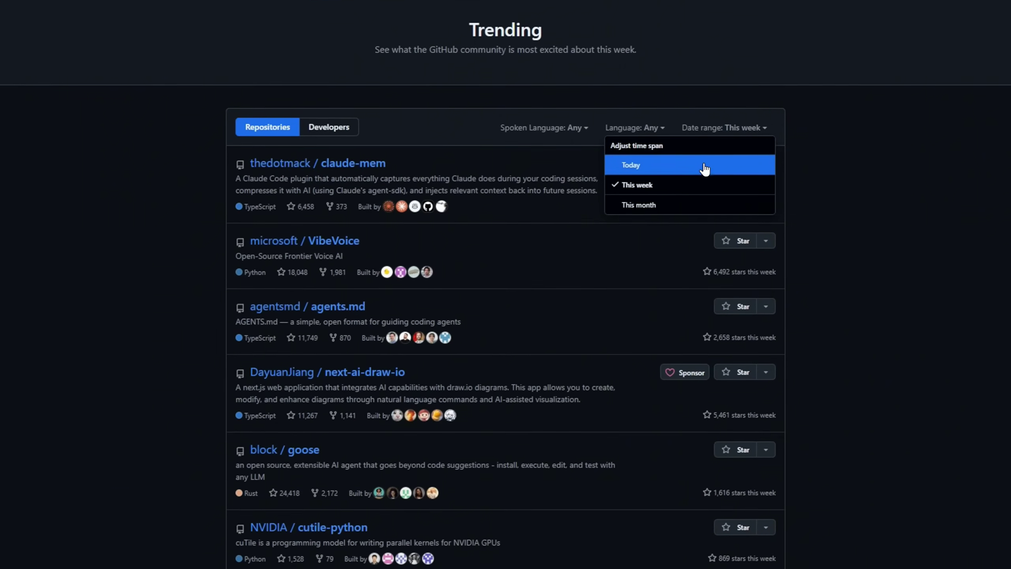
Step: Switch the Trending list's date range from this week to Today
click(624, 208)
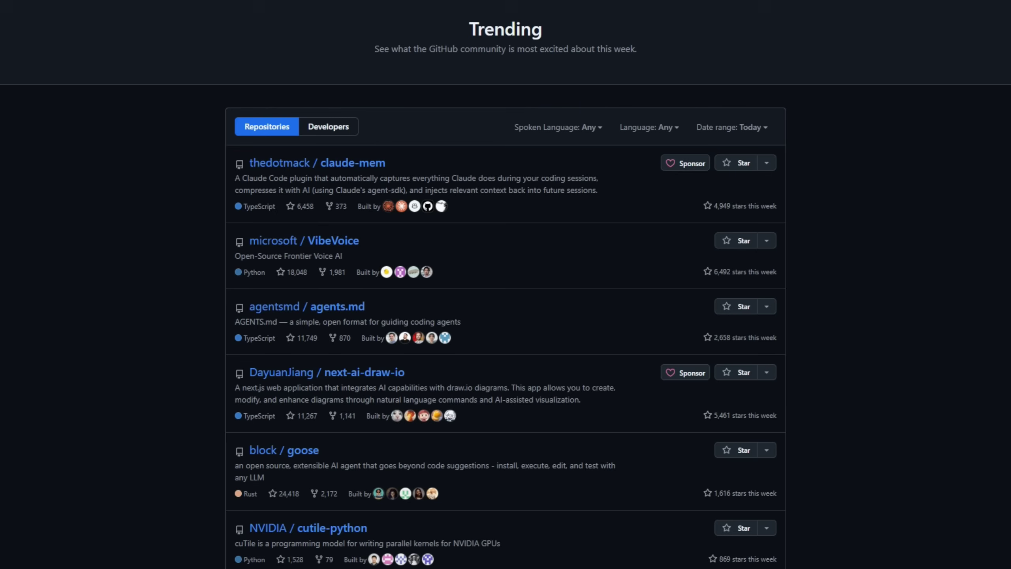
scroll(506, 316, down, 5)
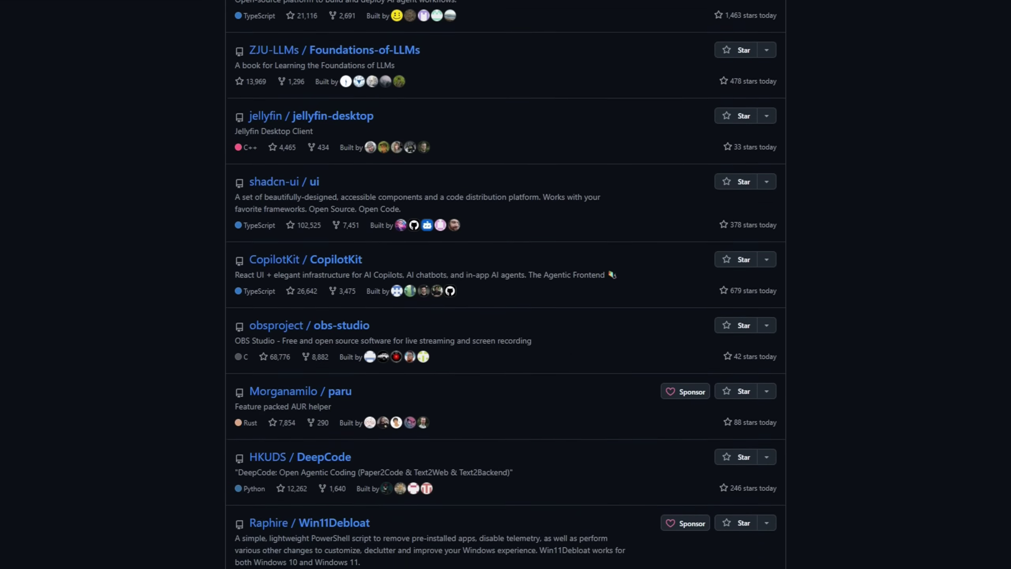
scroll(506, 315, down, 5)
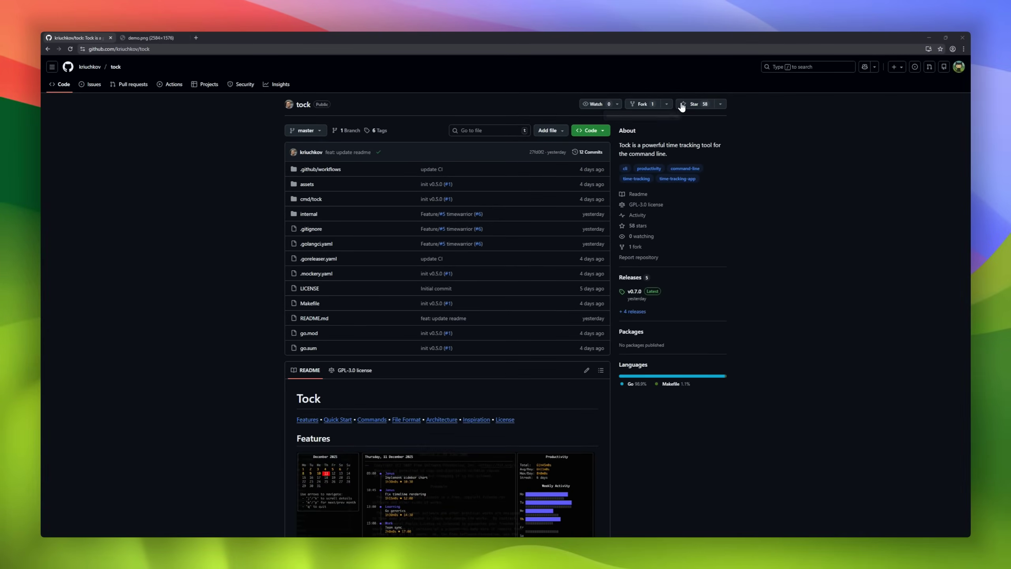
scroll(704, 235, down, 3)
scroll(798, 286, down, 3)
scroll(821, 294, down, 2)
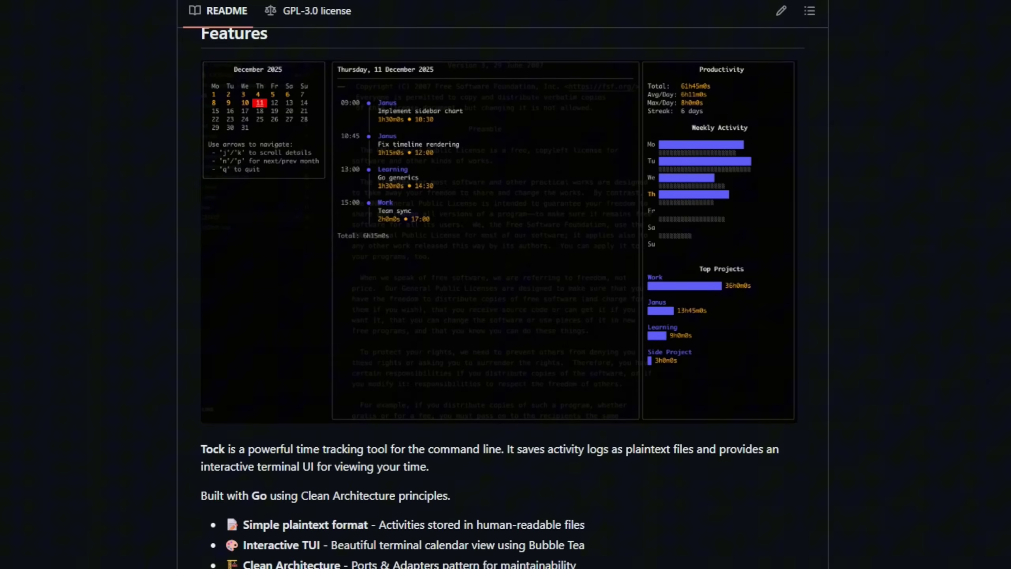
scroll(506, 285, down, 5)
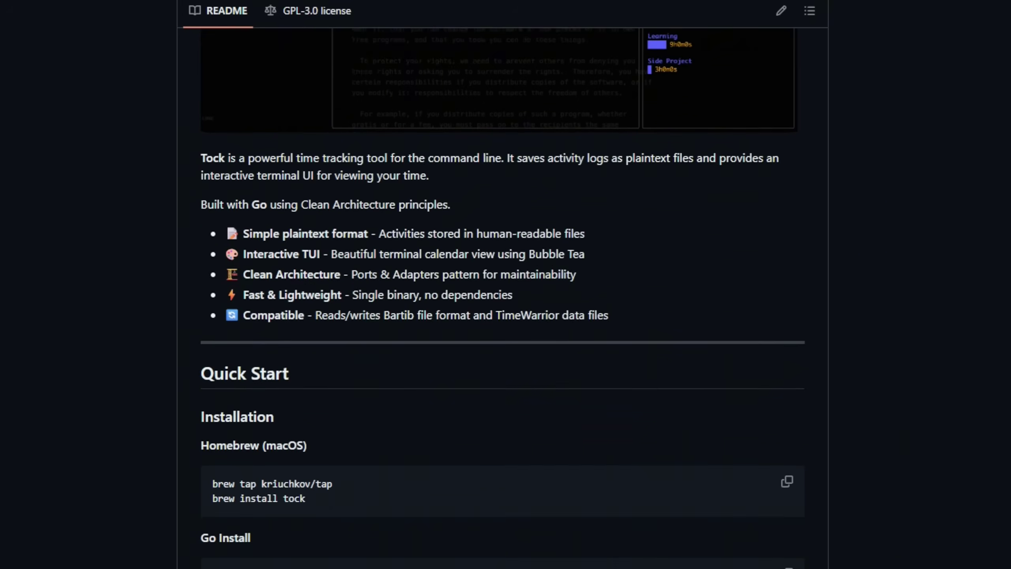
scroll(505, 285, down, 1)
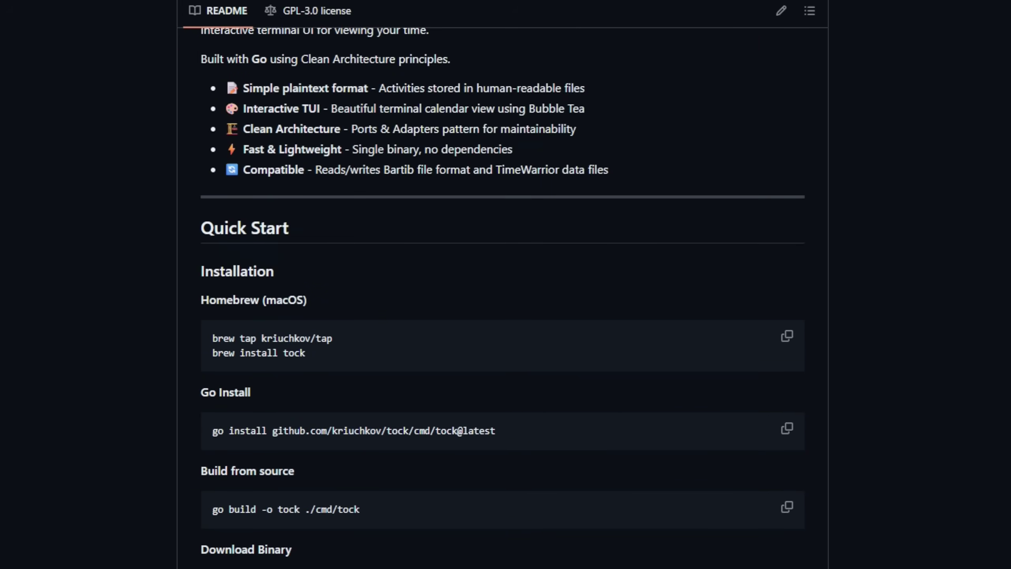
scroll(506, 284, down, 10)
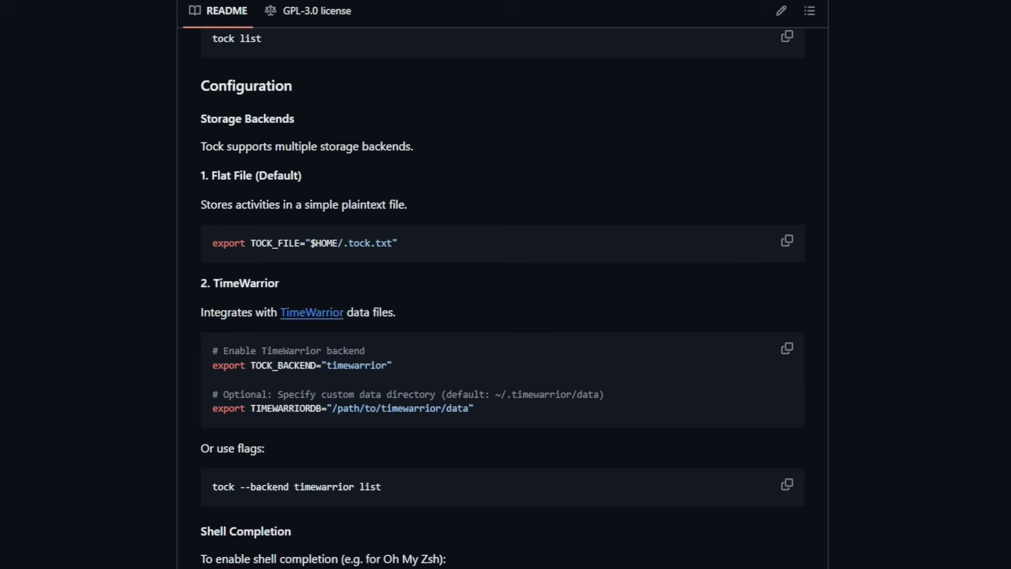
scroll(506, 284, down, 2)
scroll(505, 284, down, 5)
scroll(506, 284, down, 3)
scroll(505, 284, down, 3)
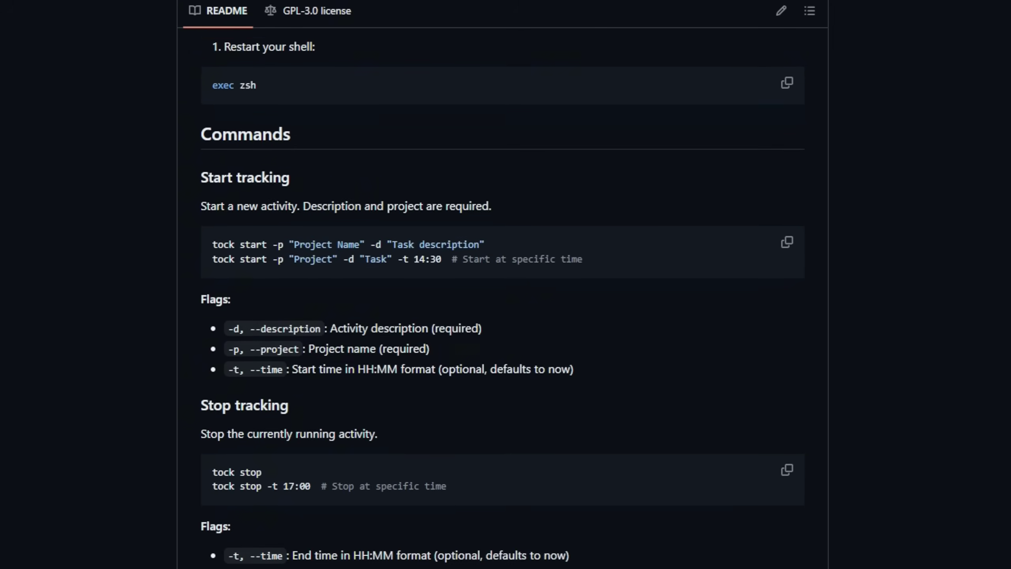
scroll(505, 284, down, 1)
scroll(505, 285, down, 6)
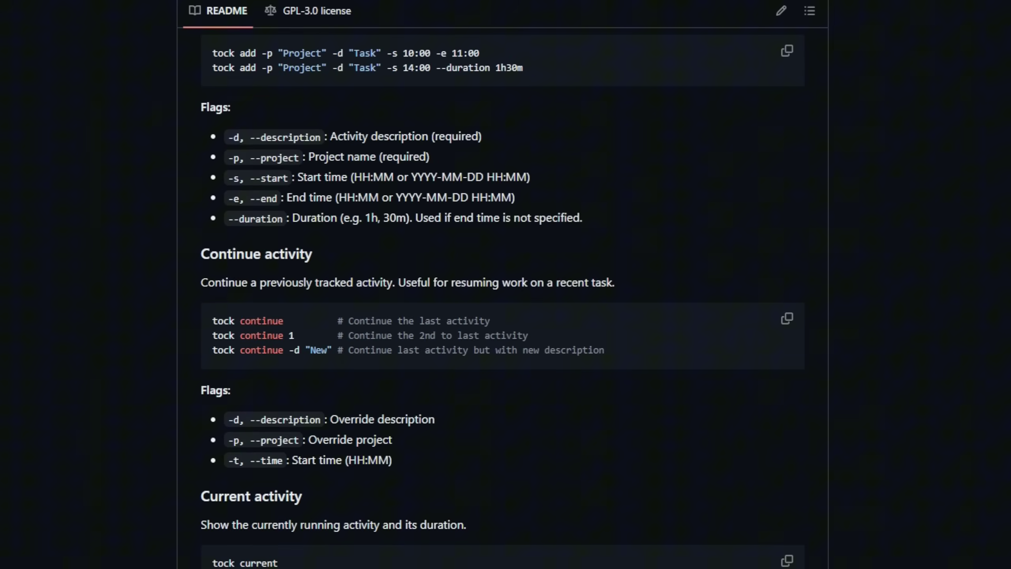
scroll(506, 284, down, 10)
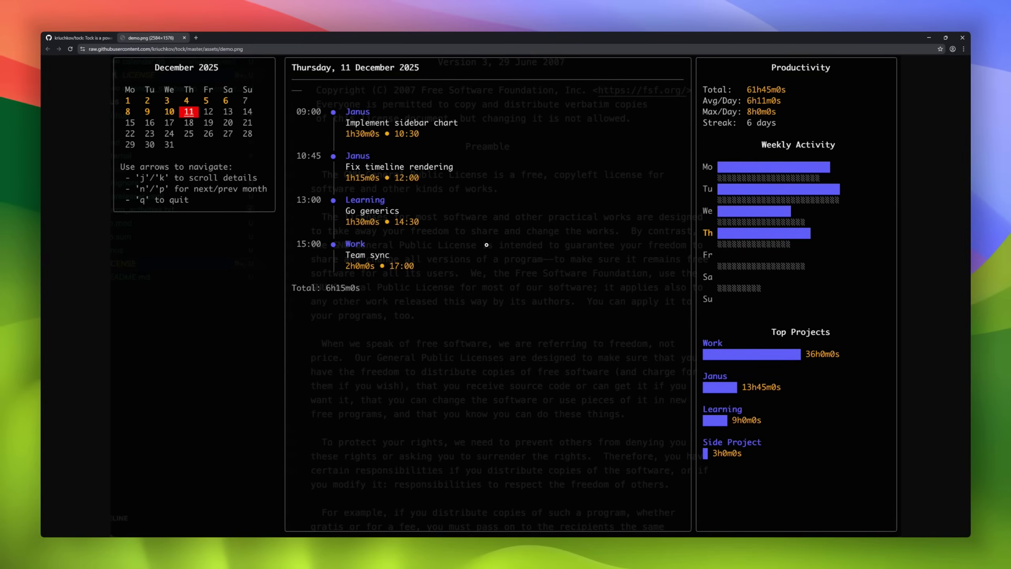
Step: Enlarge the tock terminal UI demo screenshot (demo.png) to full size
click(486, 244)
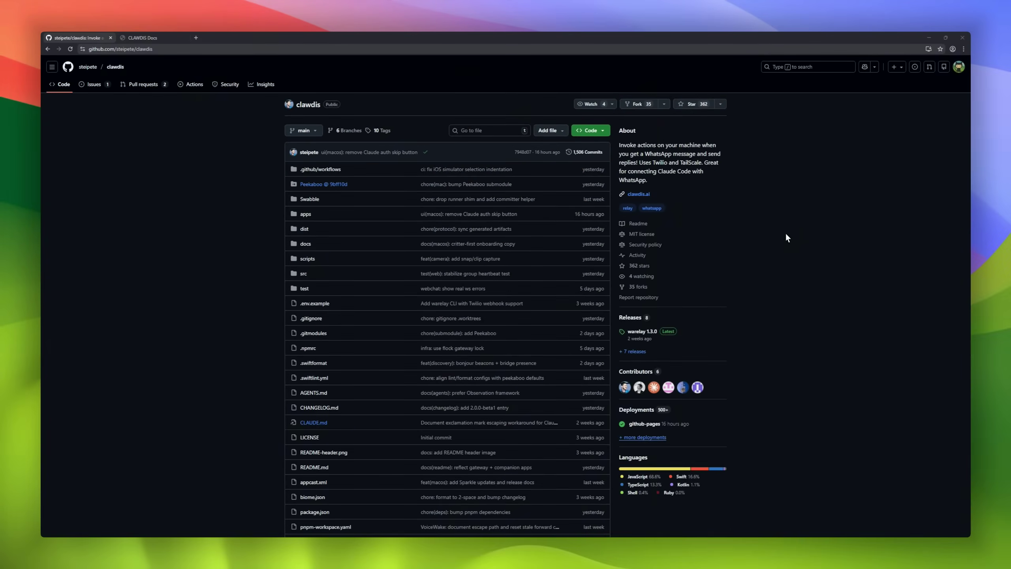
scroll(847, 354, down, 5)
scroll(845, 350, down, 5)
scroll(845, 351, down, 2)
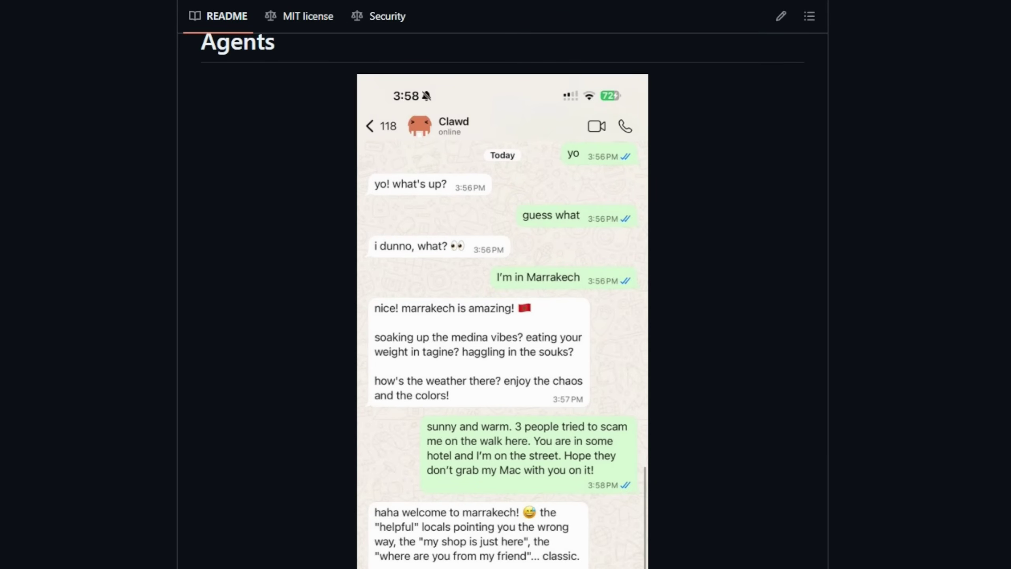
scroll(506, 316, down, 3)
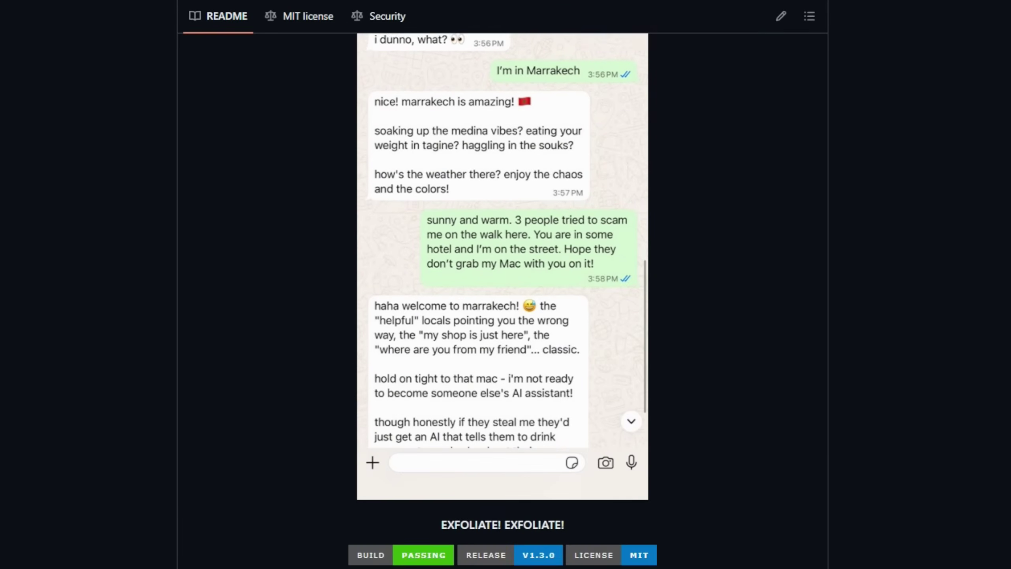
scroll(505, 317, down, 3)
scroll(505, 316, down, 3)
scroll(506, 316, down, 3)
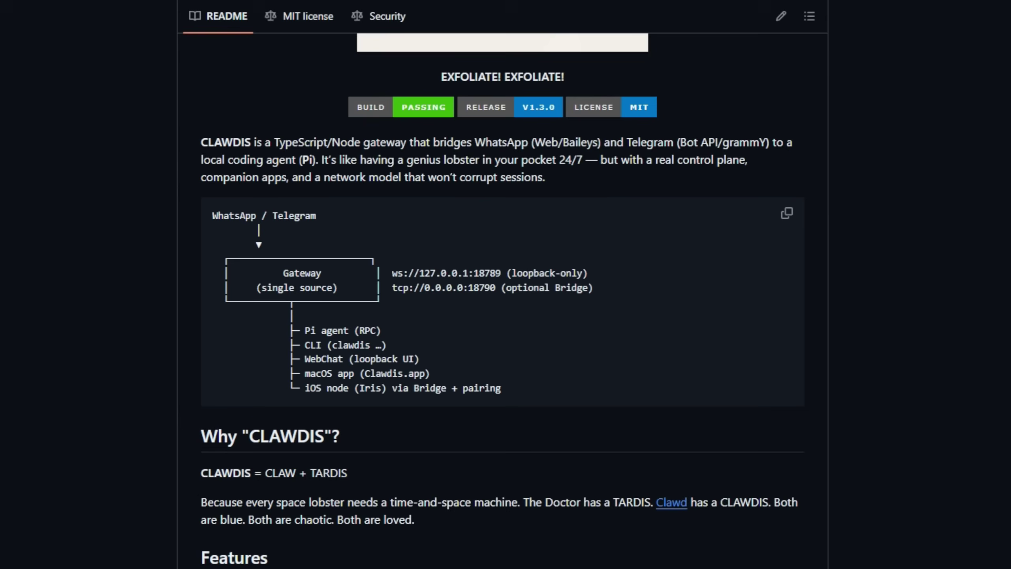
scroll(506, 316, down, 3)
scroll(505, 316, down, 3)
scroll(506, 316, down, 2)
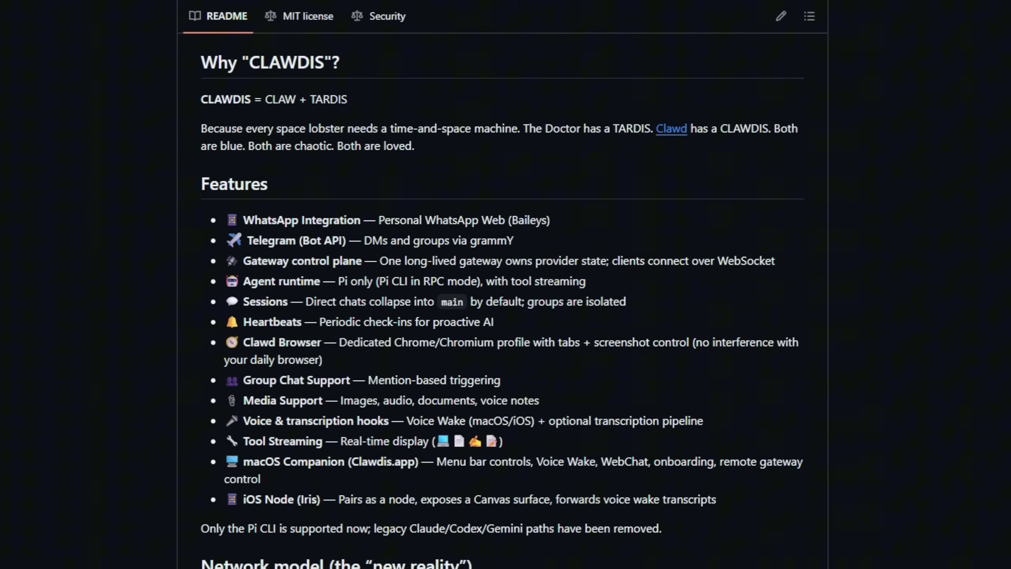
scroll(506, 316, down, 2)
scroll(506, 316, down, 2)
scroll(505, 316, down, 2)
scroll(505, 317, down, 3)
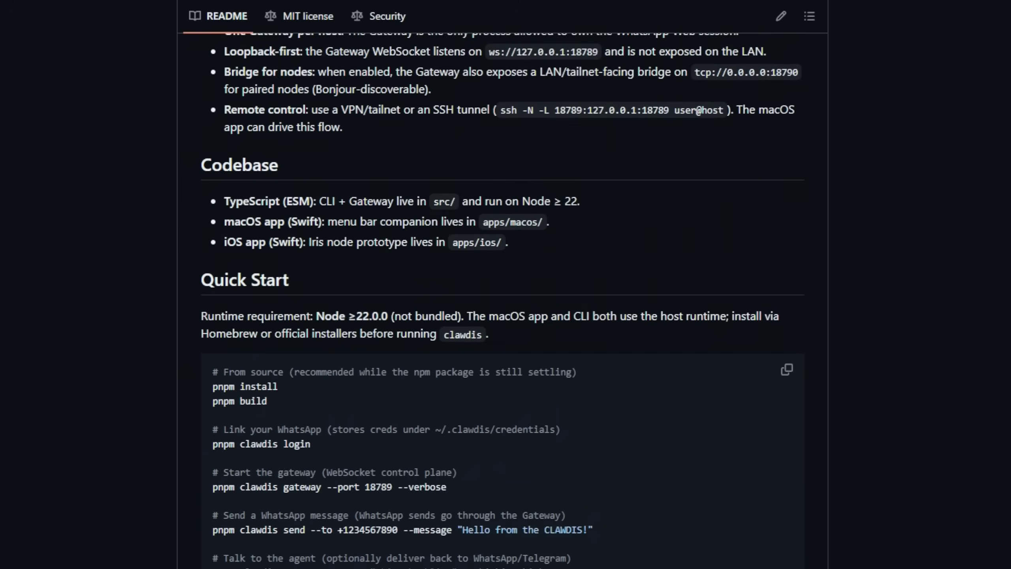
scroll(506, 316, down, 3)
scroll(506, 316, down, 2)
scroll(506, 316, down, 4)
scroll(505, 316, down, 5)
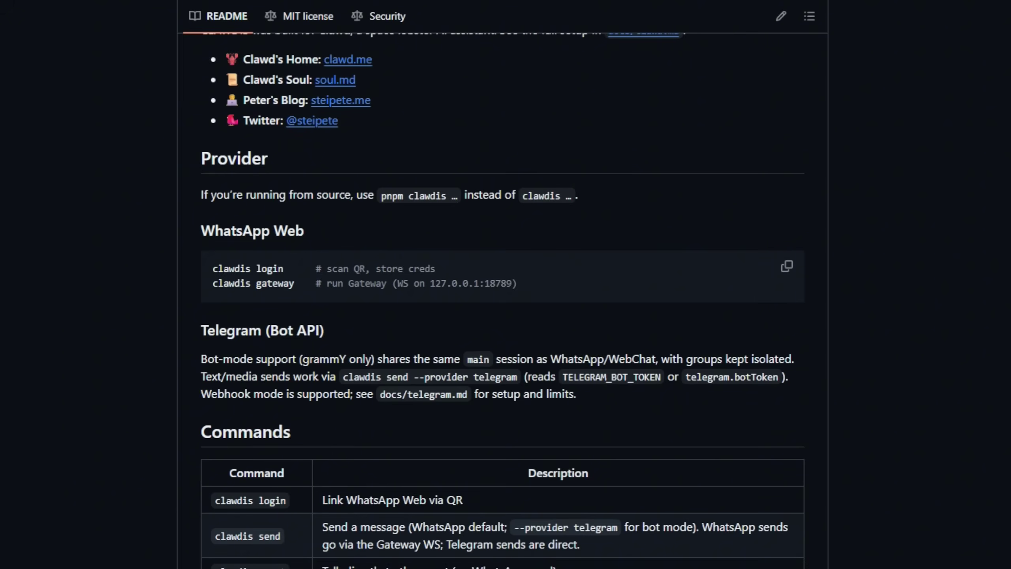
scroll(506, 316, down, 4)
scroll(506, 316, down, 4)
scroll(692, 316, down, 3)
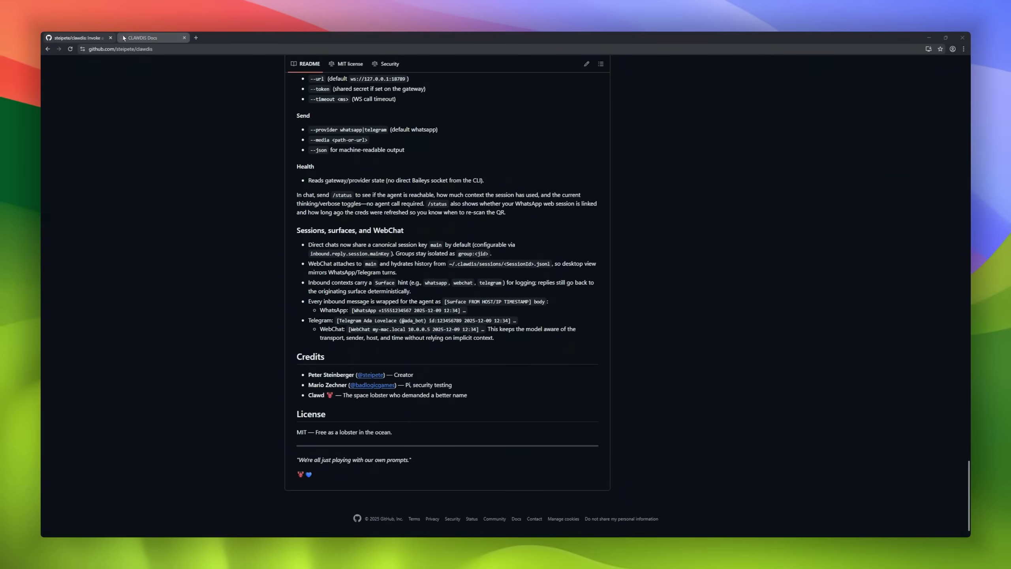
Step: Switch to the CLAWDIS Docs tab to look over the documentation site
click(137, 36)
scroll(837, 318, down, 3)
scroll(832, 320, down, 3)
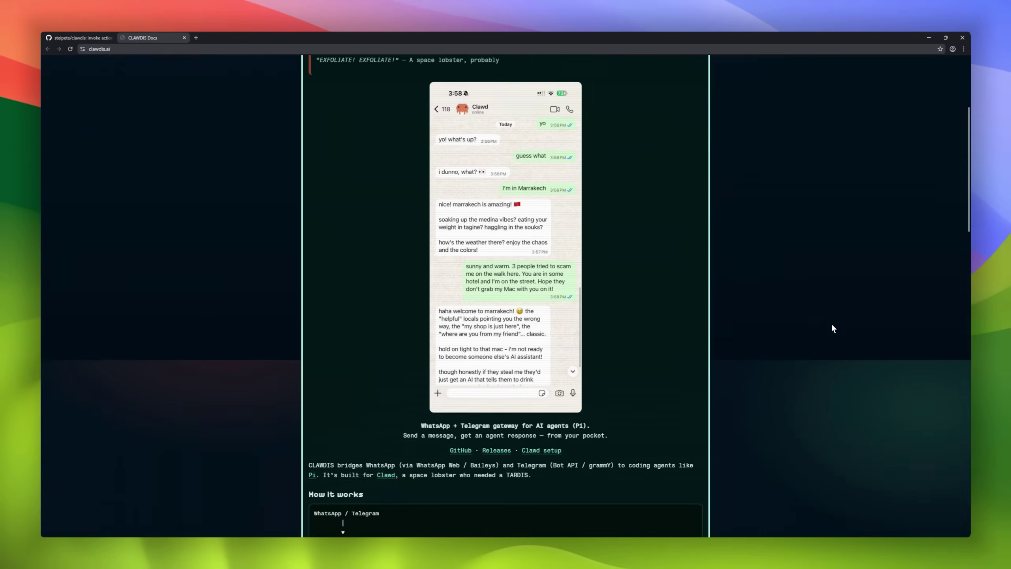
scroll(830, 324, down, 2)
scroll(831, 323, down, 2)
scroll(830, 322, down, 5)
scroll(831, 322, down, 5)
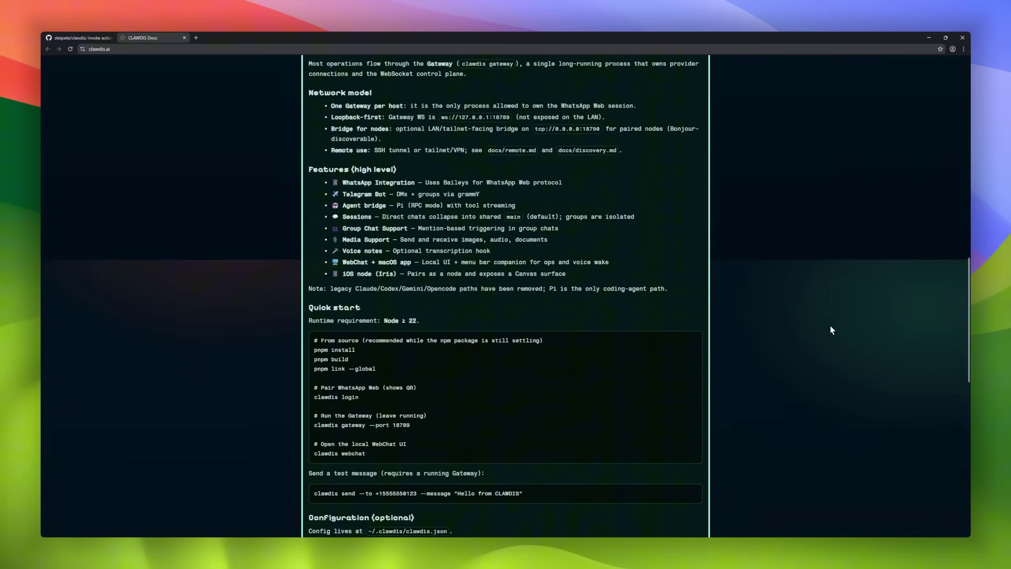
scroll(829, 323, down, 5)
scroll(830, 327, down, 3)
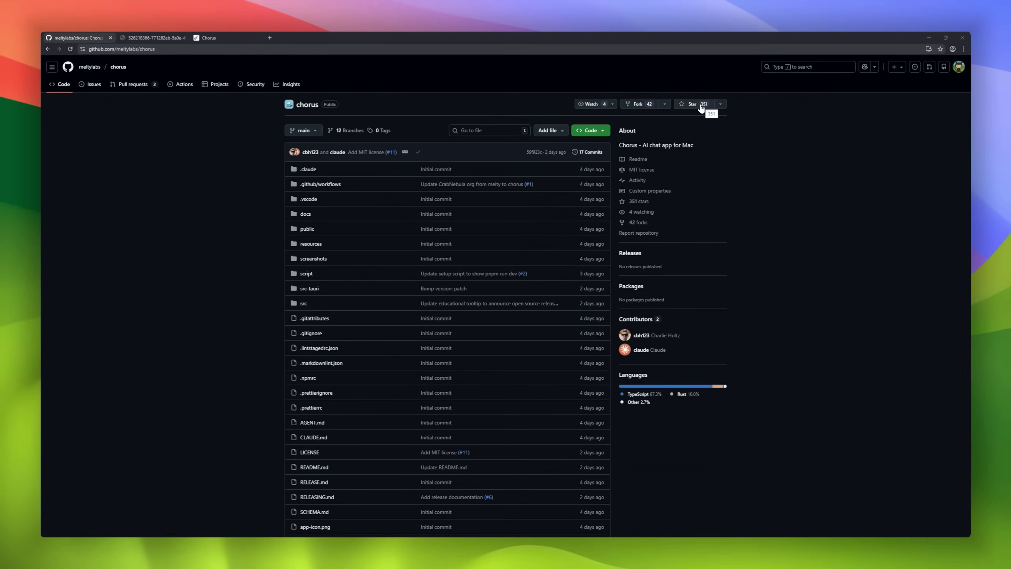
scroll(818, 310, down, 5)
scroll(817, 309, down, 8)
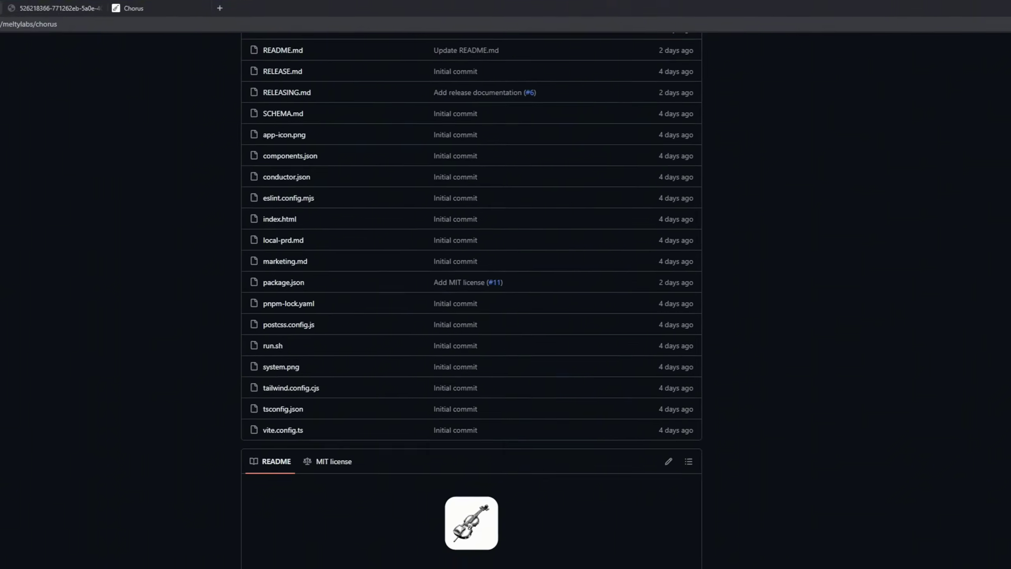
scroll(817, 309, down, 5)
scroll(506, 317, down, 3)
scroll(506, 316, down, 2)
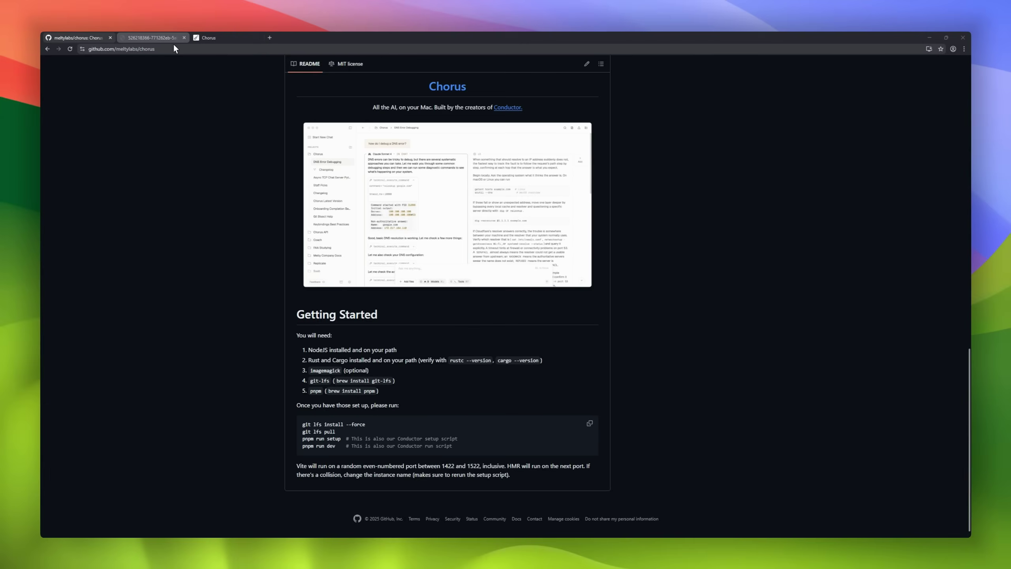
Step: View the raw Chorus app screenshot, then go to the Chorus product website
click(163, 37)
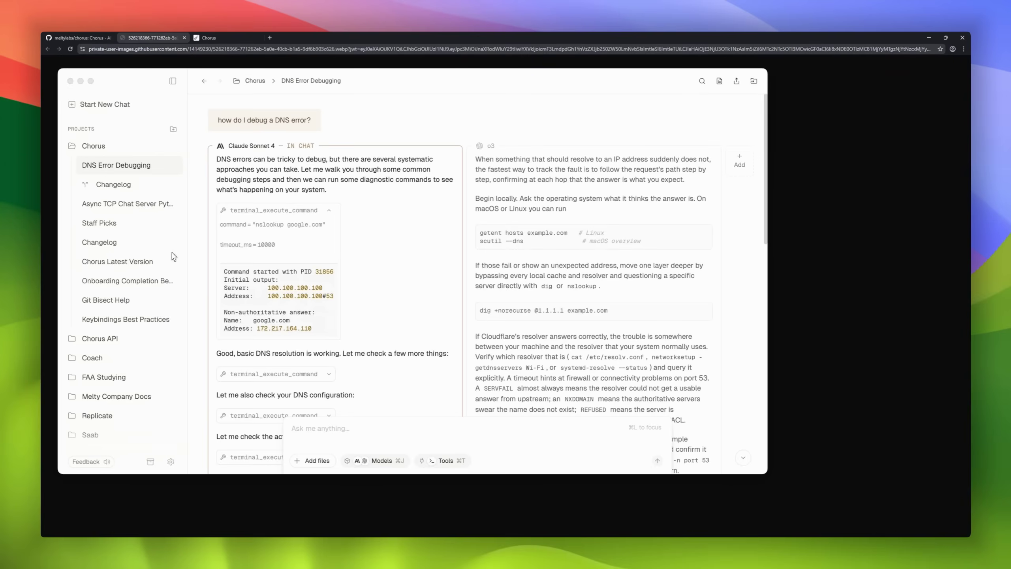
click(209, 37)
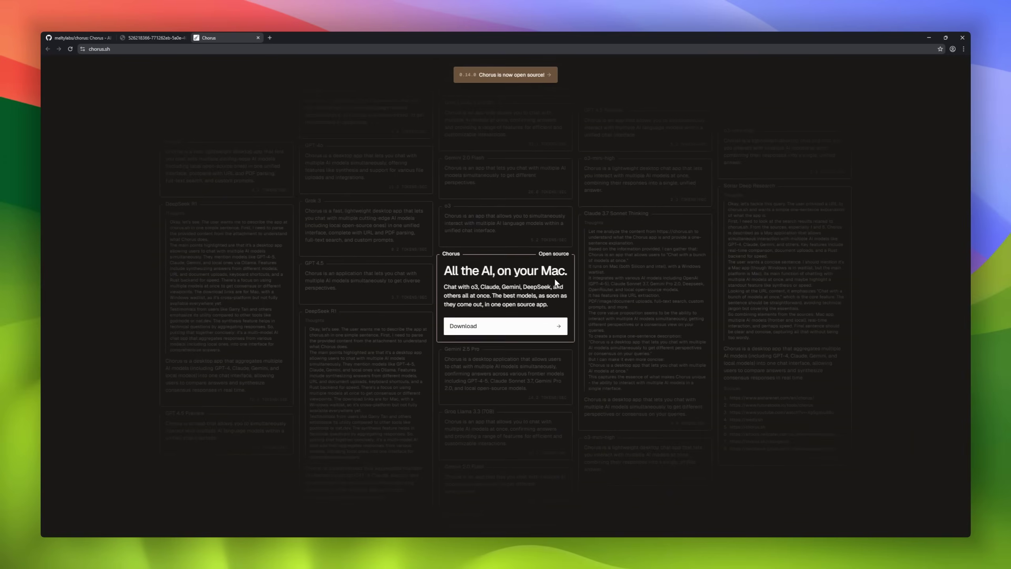
scroll(559, 280, down, 5)
scroll(558, 282, down, 5)
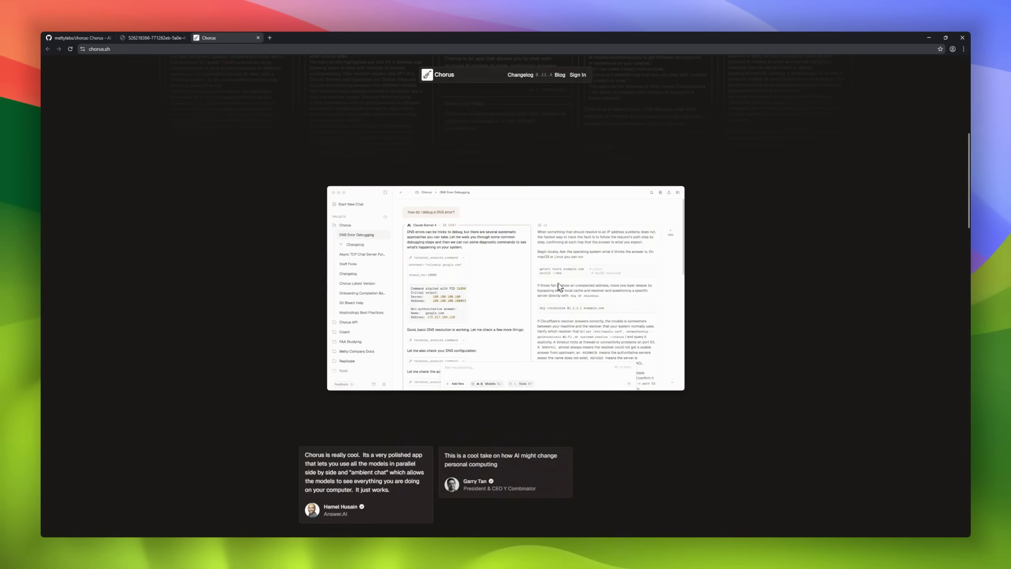
scroll(558, 281, down, 3)
scroll(584, 282, down, 4)
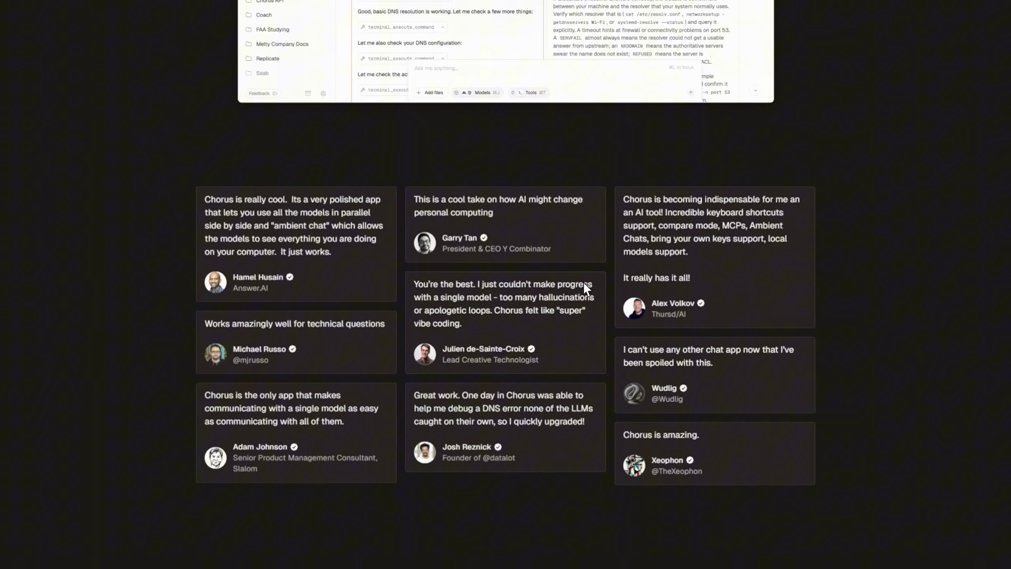
scroll(582, 282, down, 5)
scroll(584, 282, down, 3)
scroll(613, 293, down, 5)
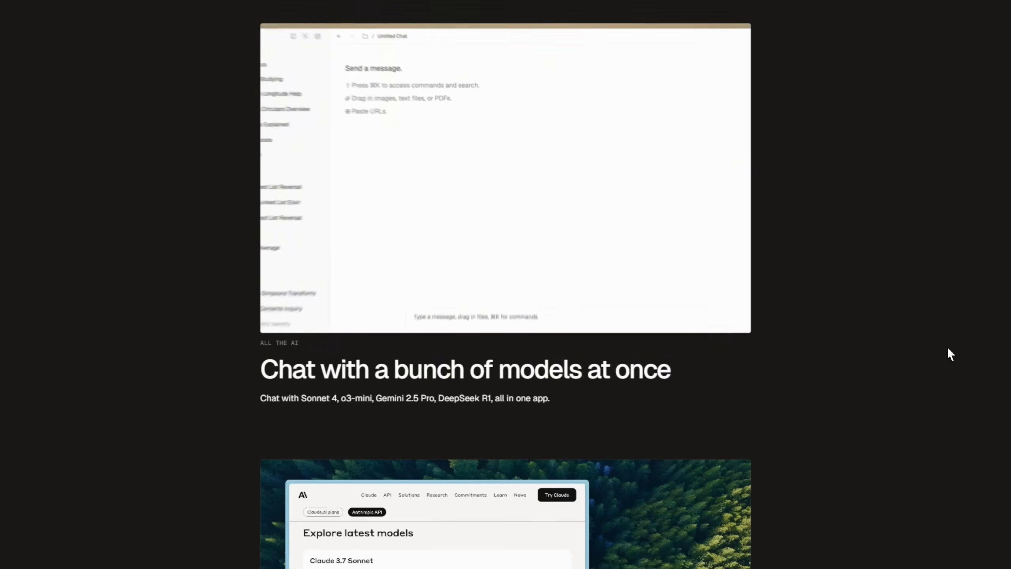
scroll(977, 348, down, 3)
scroll(976, 348, down, 3)
scroll(976, 348, down, 3)
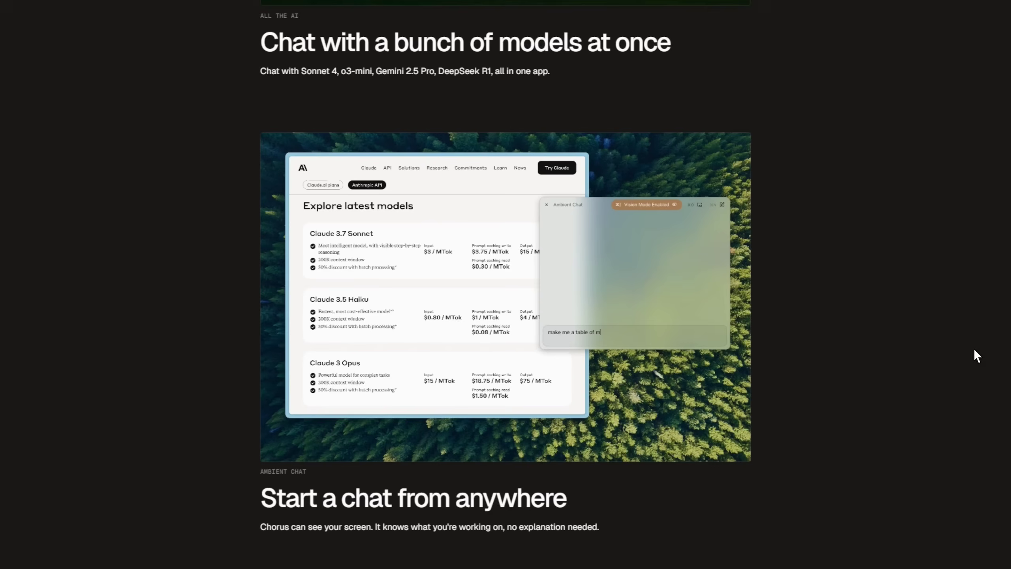
scroll(976, 354, down, 3)
scroll(976, 355, down, 4)
scroll(976, 355, down, 2)
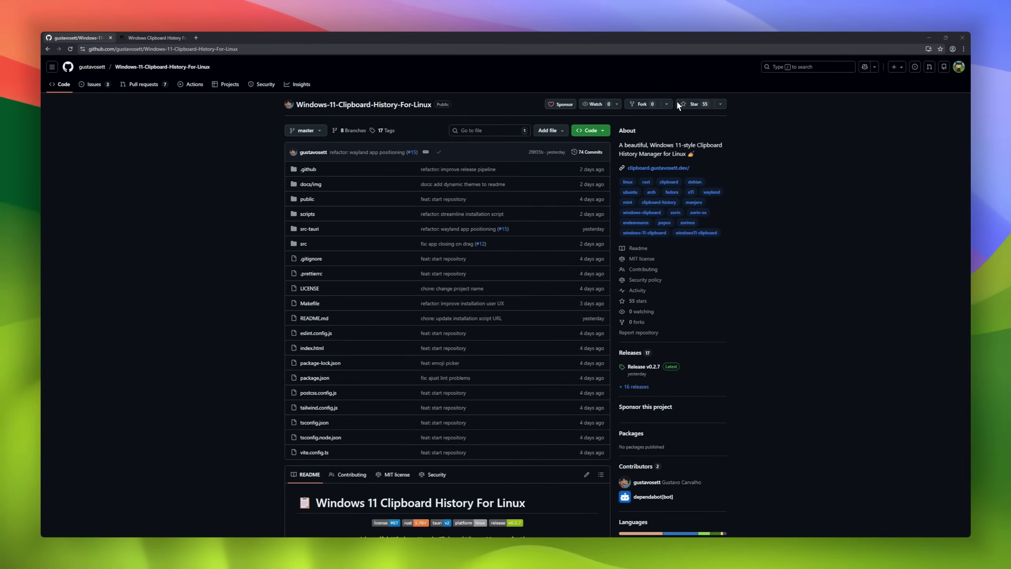
scroll(838, 302, down, 5)
scroll(836, 319, down, 3)
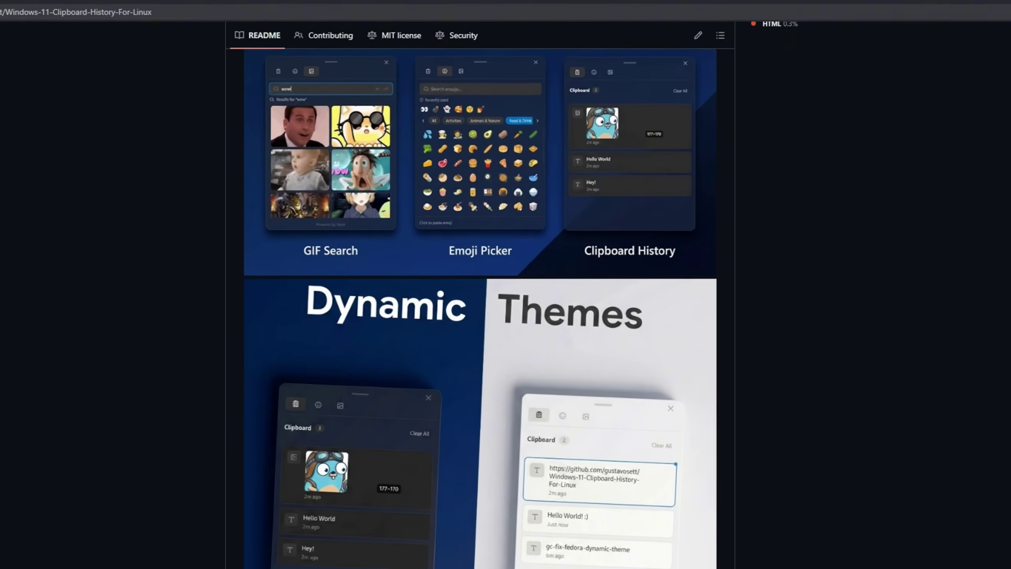
scroll(505, 316, down, 3)
scroll(506, 316, down, 3)
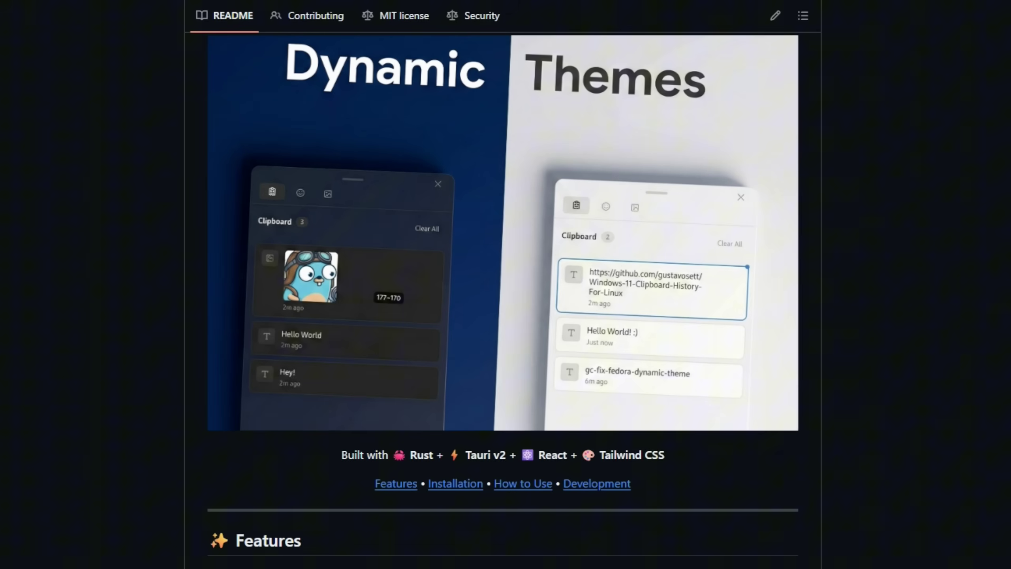
scroll(505, 316, down, 3)
scroll(506, 316, down, 3)
scroll(505, 316, down, 3)
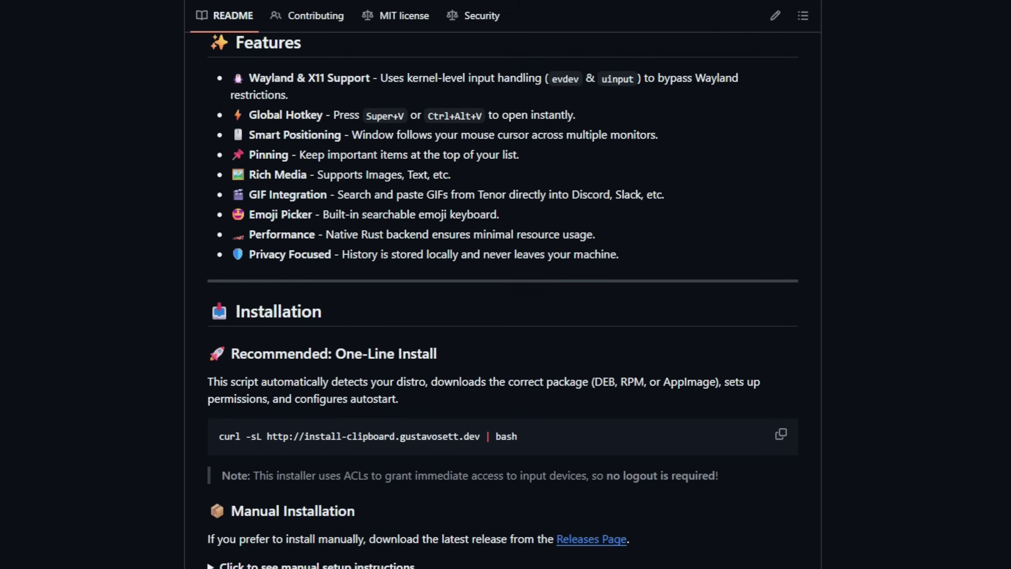
scroll(505, 316, down, 5)
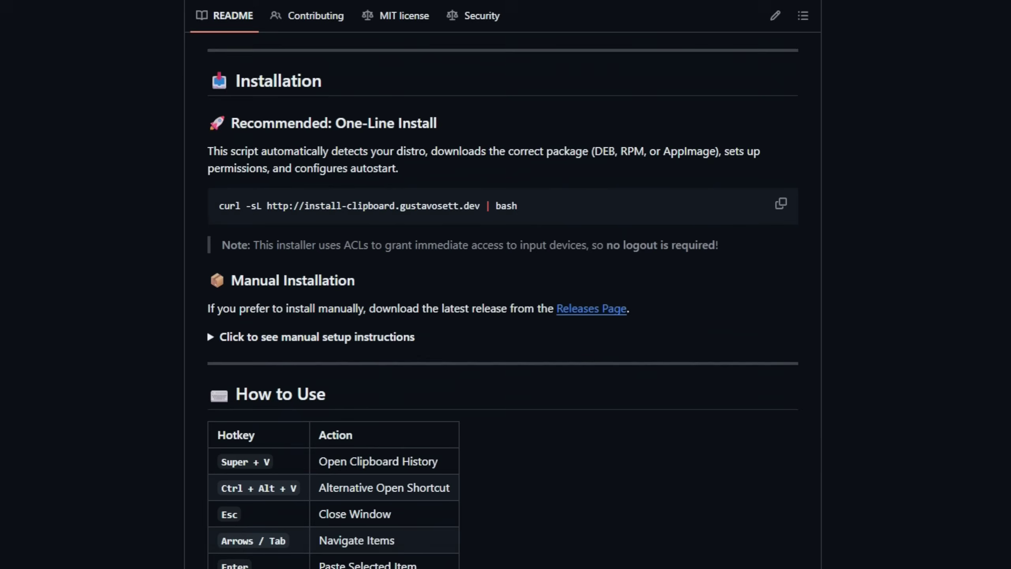
scroll(505, 316, down, 2)
scroll(506, 316, down, 5)
scroll(506, 316, down, 5)
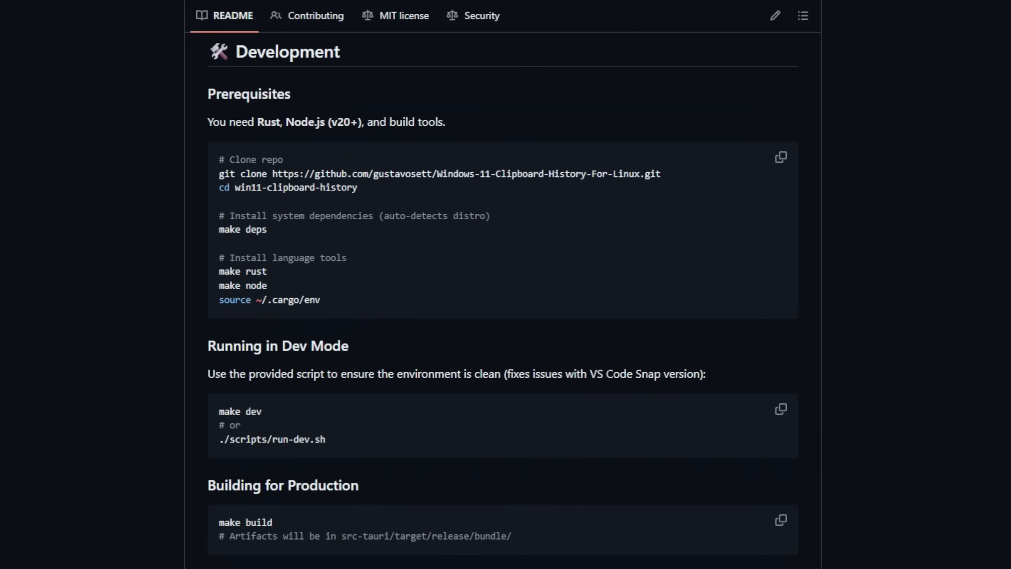
scroll(505, 316, down, 10)
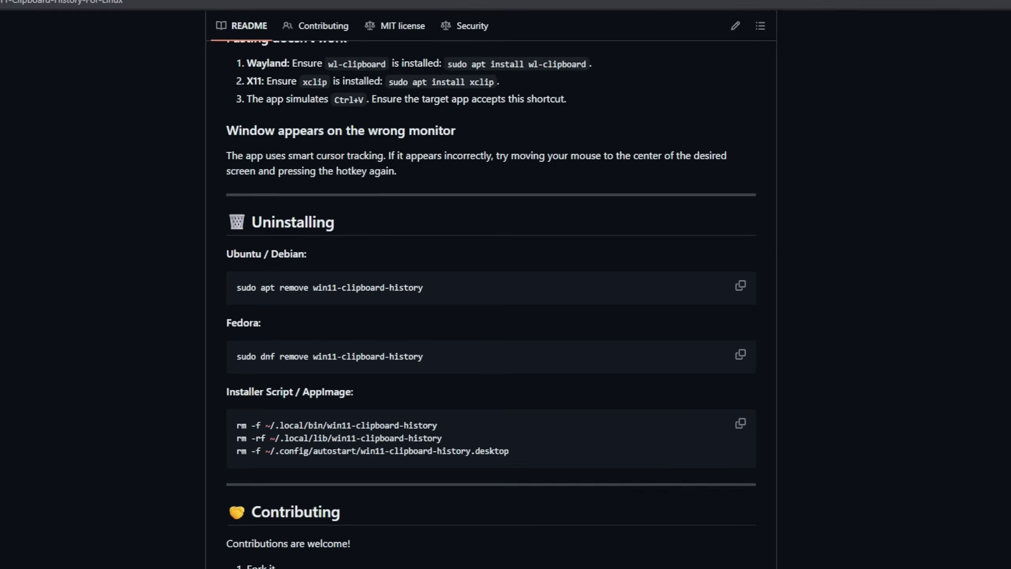
Step: Bring up the clipboard history tool's website, clipboard.gustavosett.dev
click(150, 37)
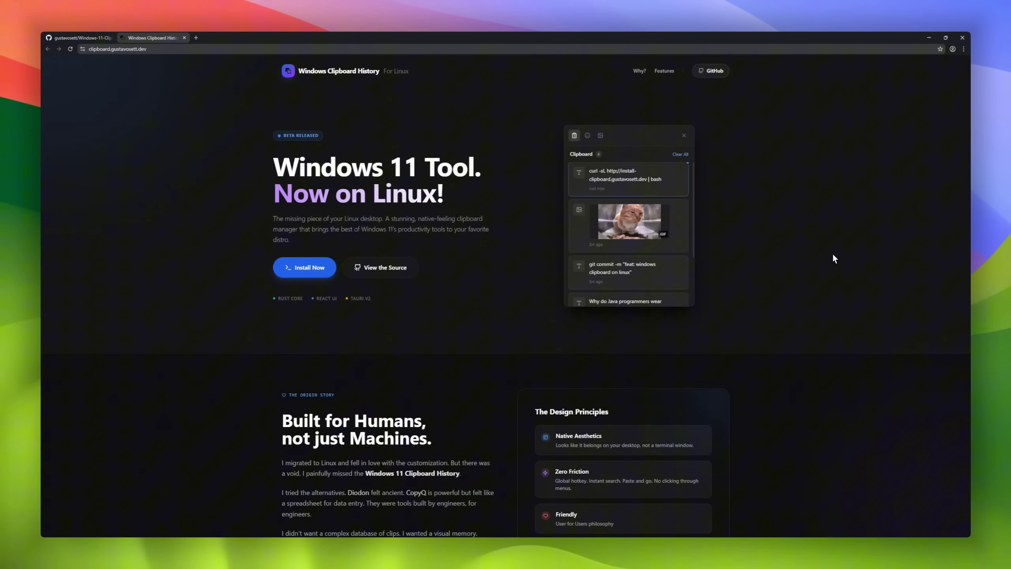
scroll(833, 304, down, 3)
scroll(832, 306, down, 2)
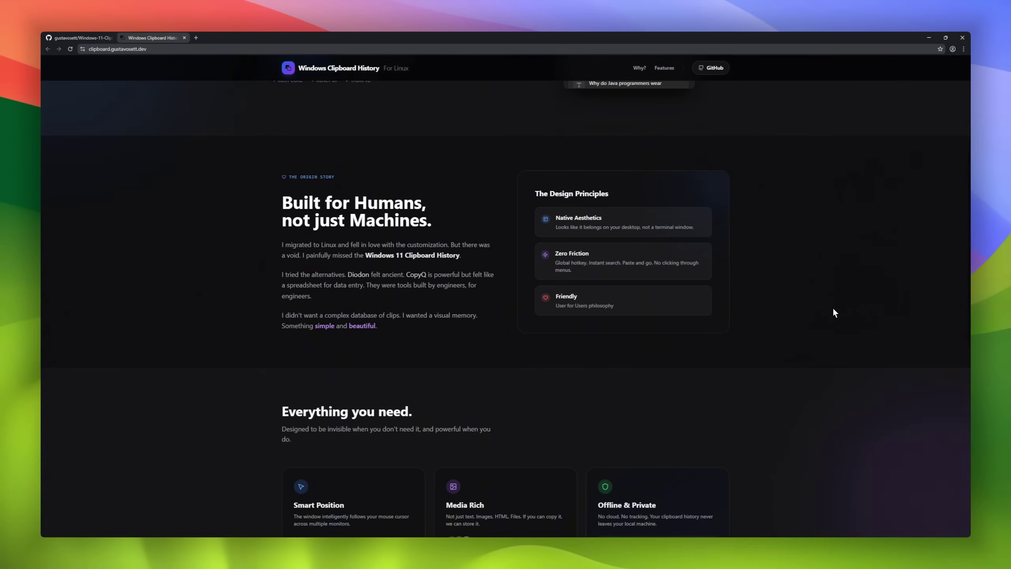
scroll(861, 313, down, 3)
scroll(880, 317, down, 2)
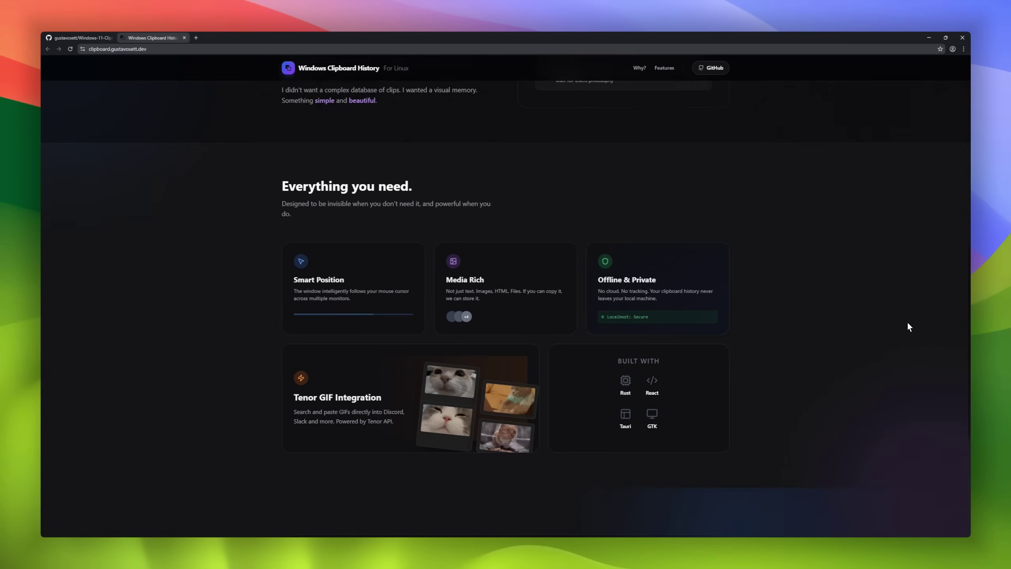
scroll(906, 322, down, 2)
scroll(908, 322, down, 2)
scroll(909, 322, down, 3)
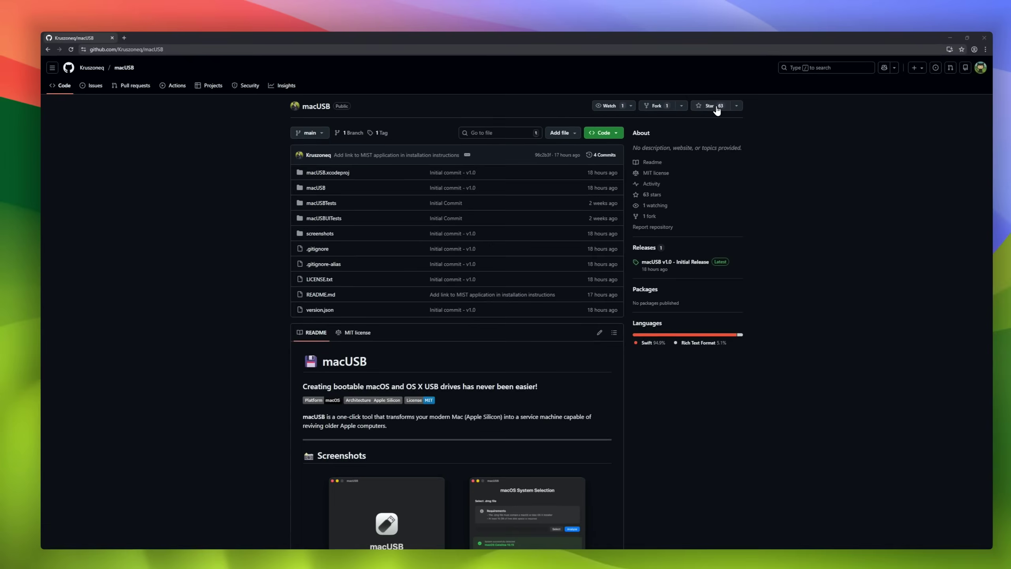
scroll(833, 269, down, 3)
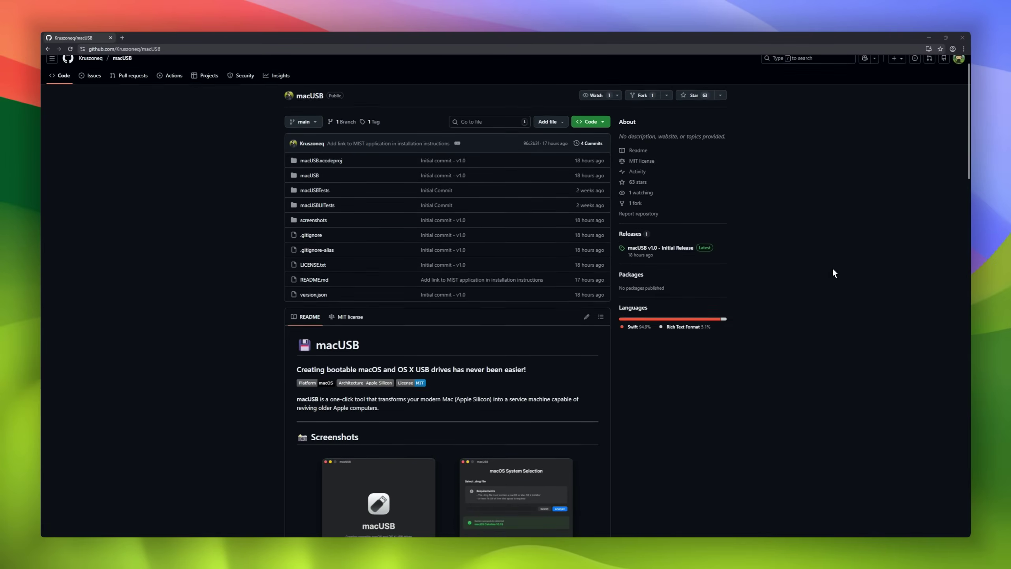
scroll(857, 302, down, 3)
scroll(855, 299, down, 2)
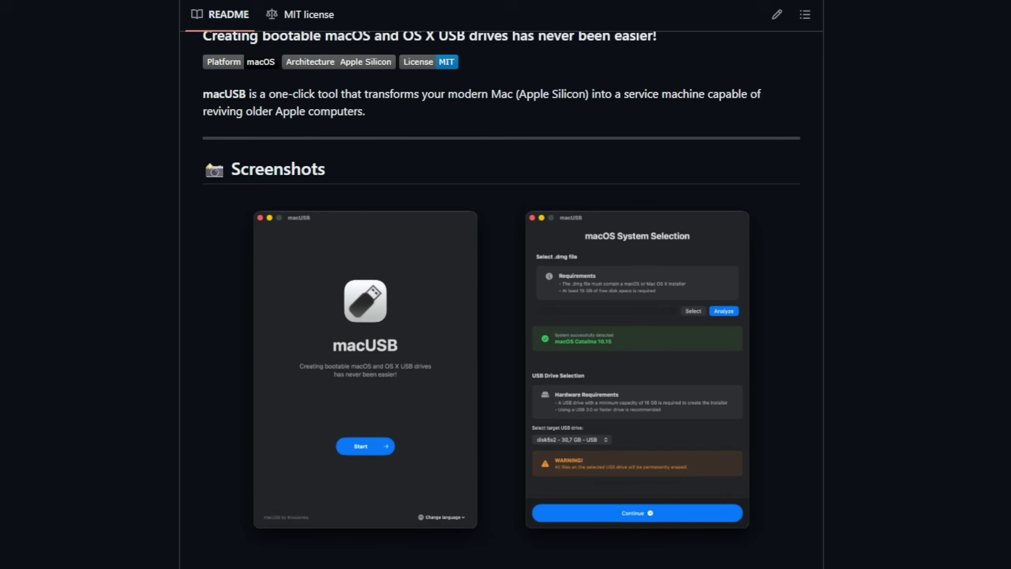
scroll(505, 316, down, 2)
scroll(505, 316, down, 2)
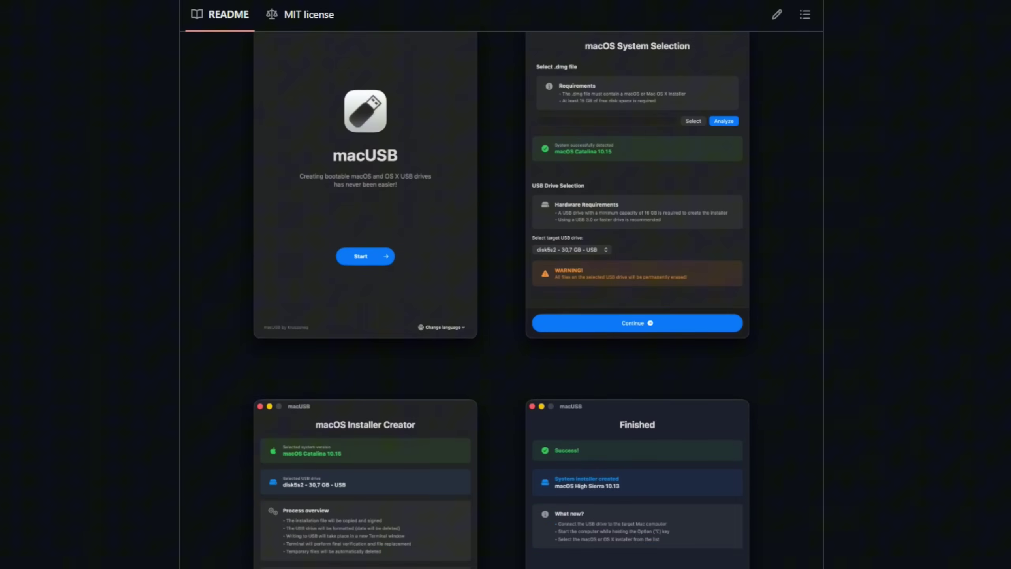
scroll(505, 316, down, 2)
scroll(506, 316, down, 2)
scroll(506, 316, down, 2)
scroll(506, 317, down, 1)
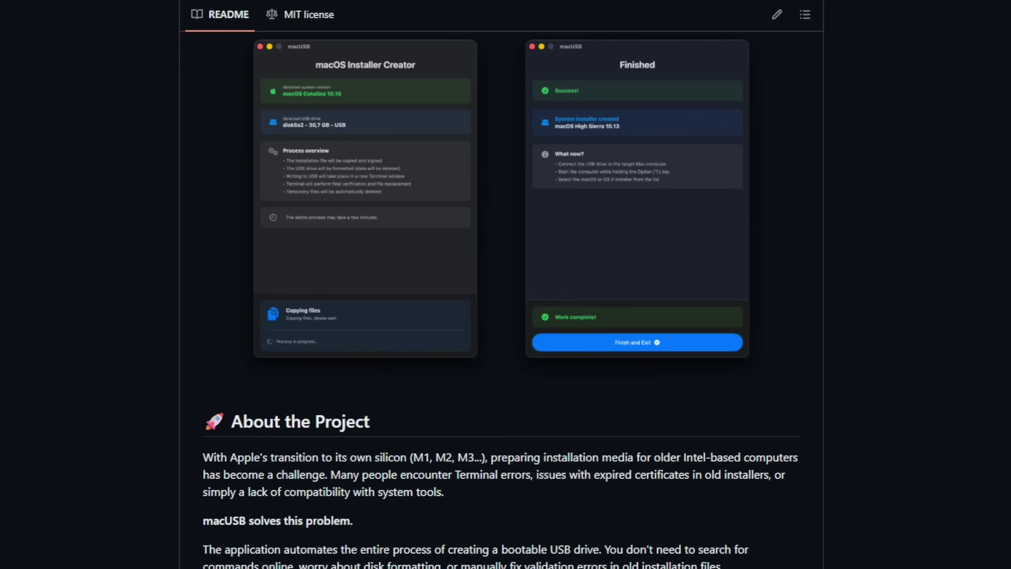
scroll(505, 316, down, 2)
scroll(506, 316, down, 3)
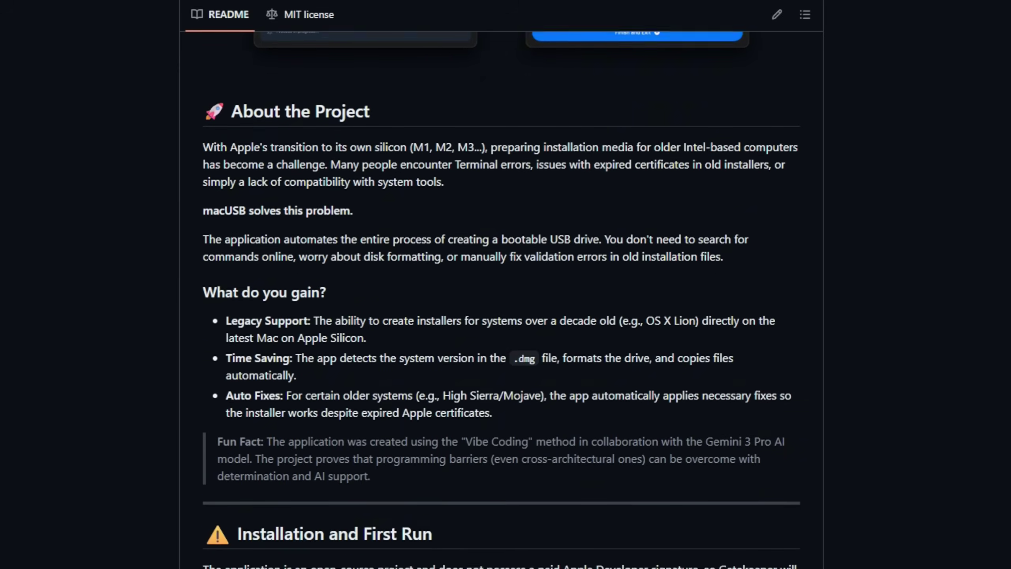
scroll(506, 316, down, 1)
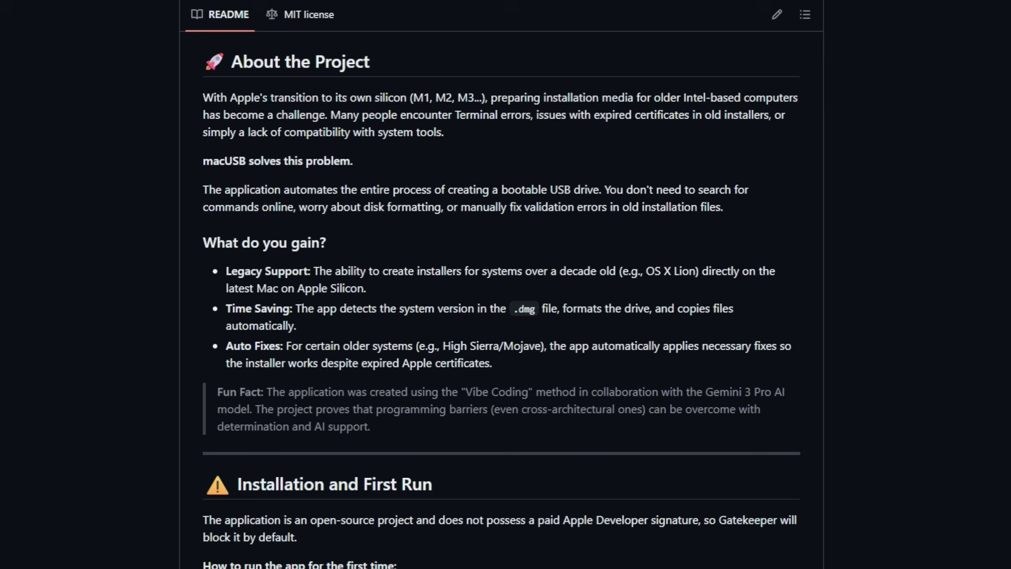
scroll(506, 316, down, 1)
scroll(505, 316, down, 1)
scroll(506, 316, down, 2)
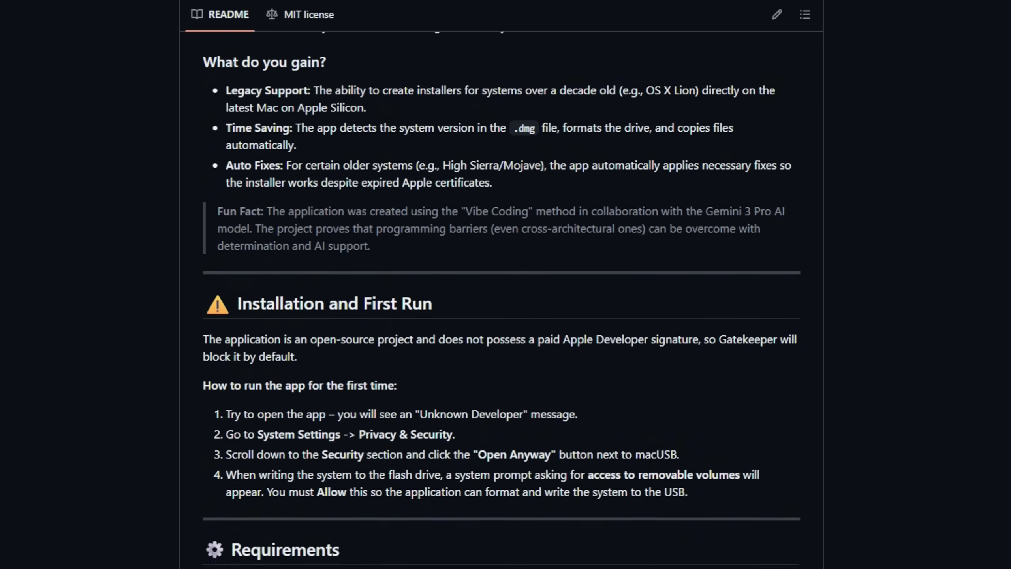
scroll(506, 316, down, 4)
scroll(506, 317, down, 4)
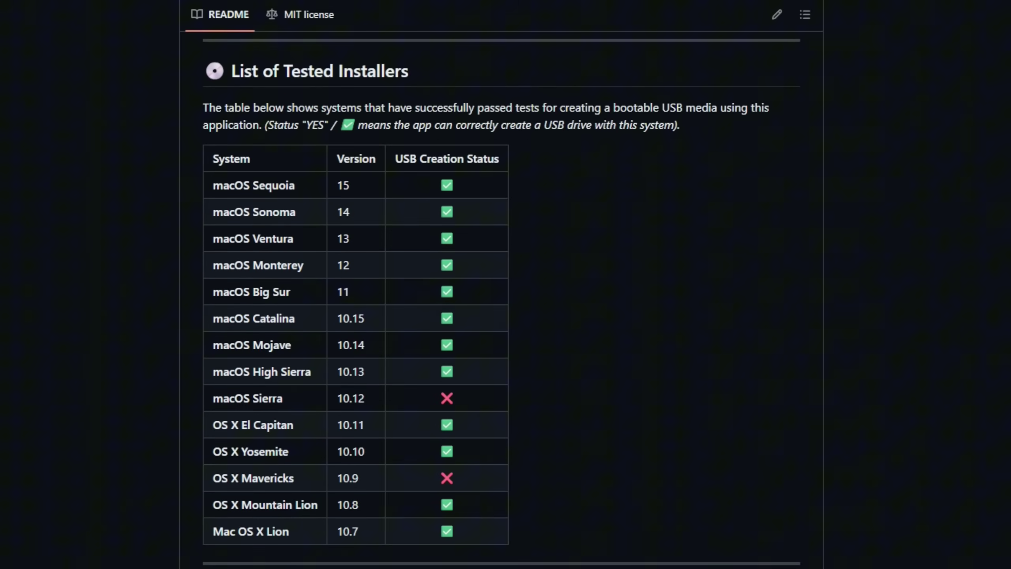
scroll(505, 316, down, 4)
scroll(505, 316, down, 1)
scroll(505, 316, down, 2)
scroll(505, 316, down, 2)
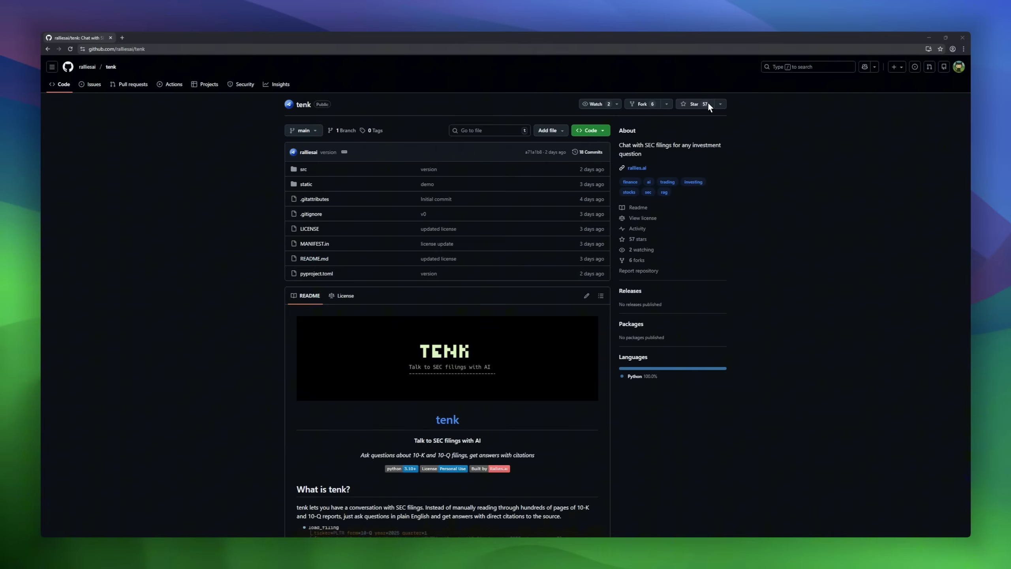
scroll(835, 230, down, 4)
scroll(836, 230, down, 2)
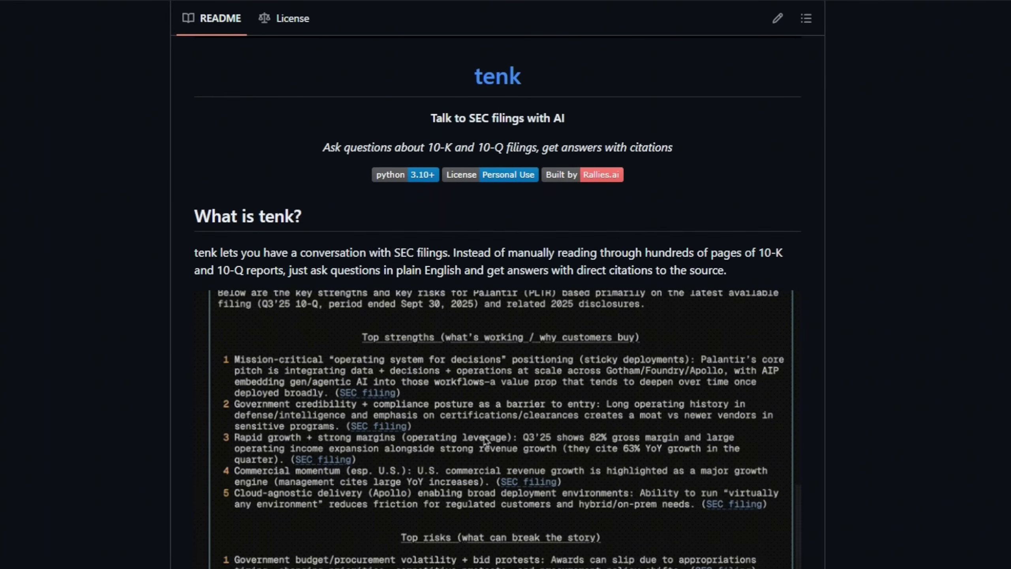
scroll(505, 285, down, 1)
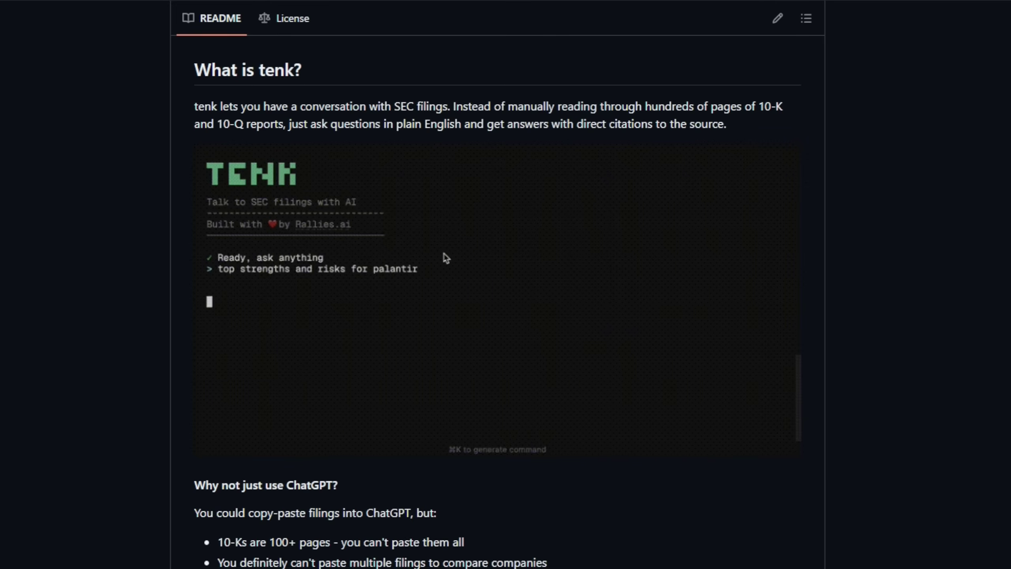
scroll(445, 257, down, 1)
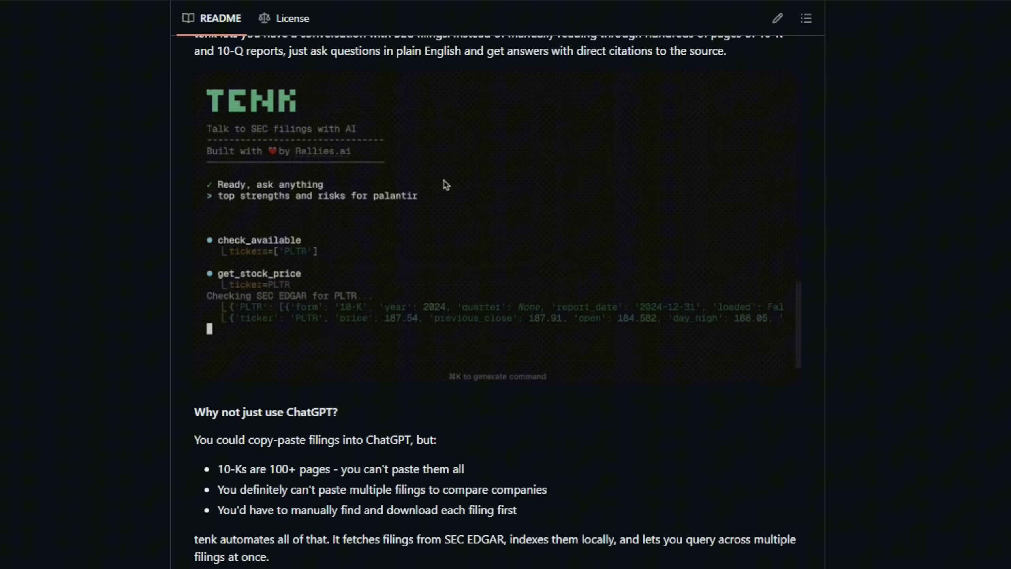
scroll(444, 183, down, 2)
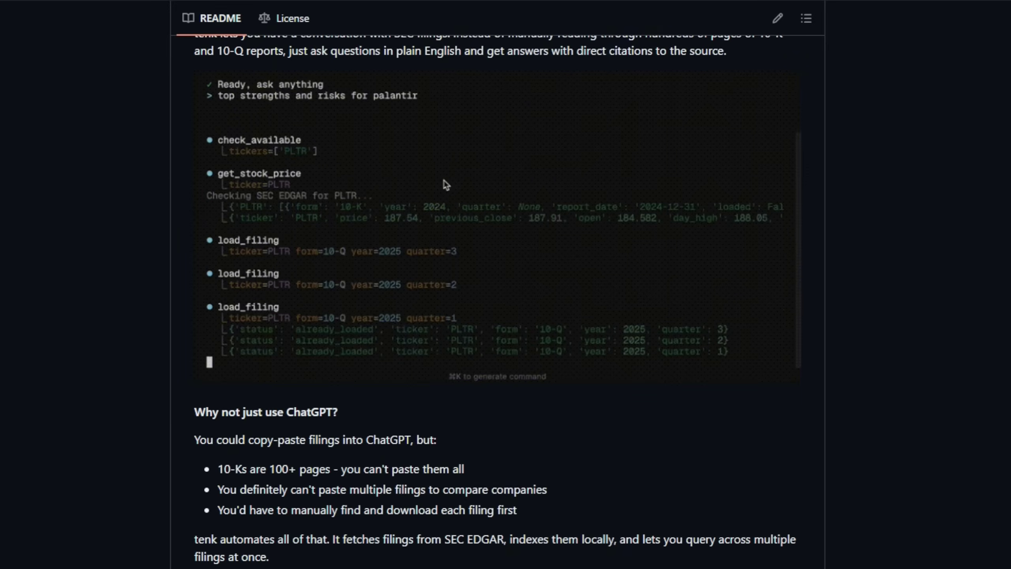
scroll(444, 184, down, 2)
scroll(444, 184, down, 1)
scroll(444, 184, down, 1)
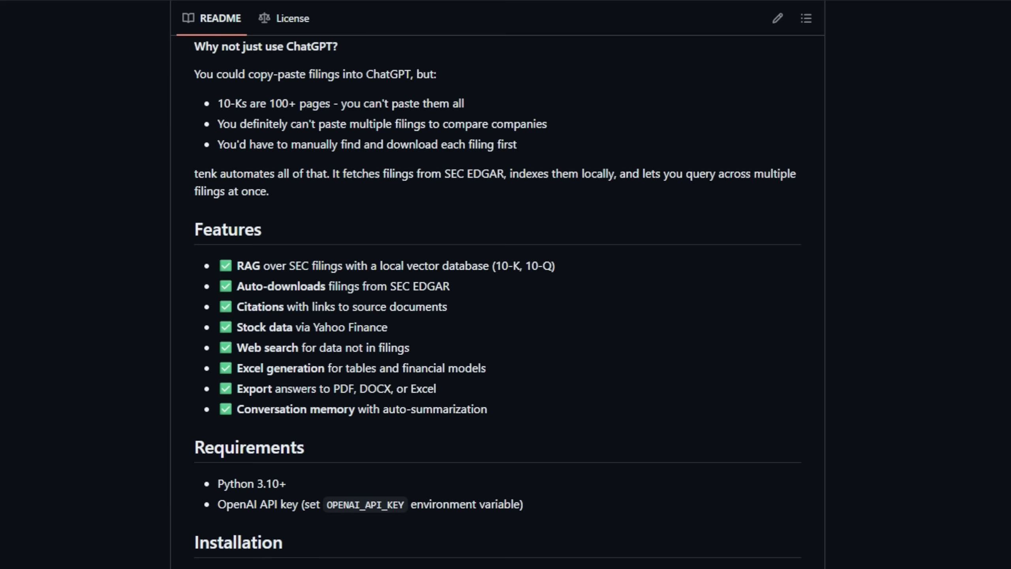
scroll(443, 285, down, 1)
scroll(444, 285, down, 1)
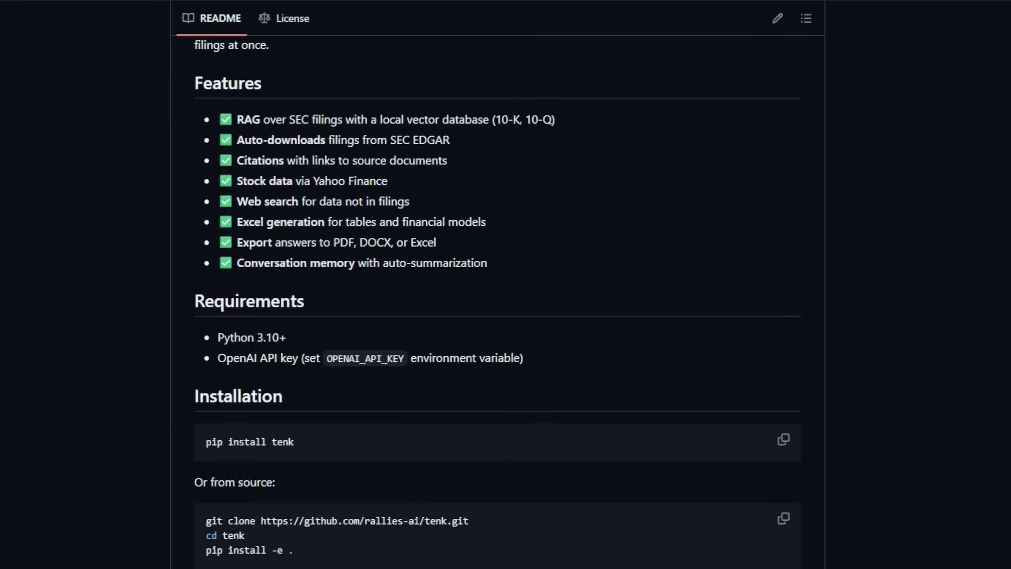
scroll(443, 285, down, 3)
scroll(445, 285, down, 3)
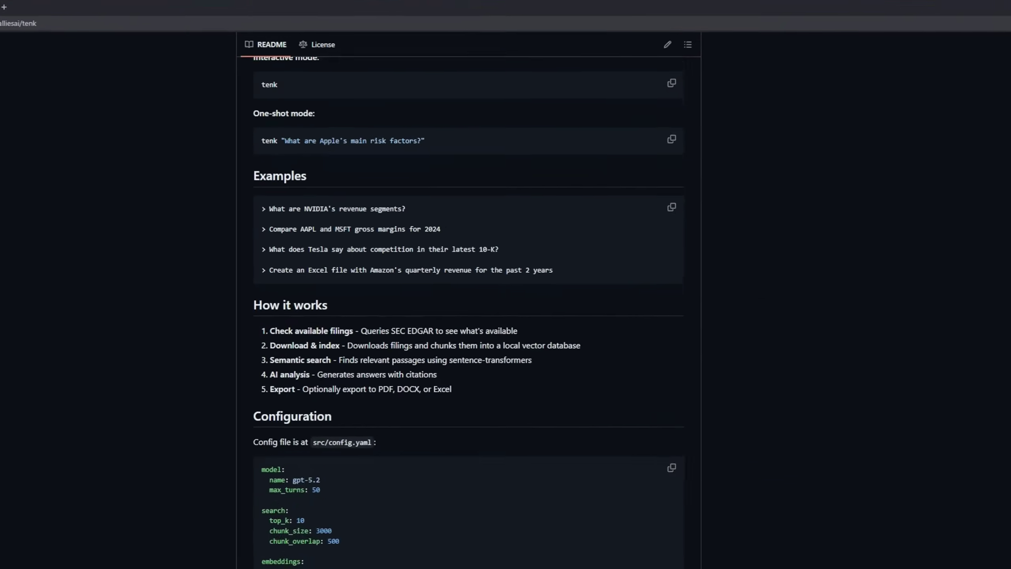
scroll(445, 285, down, 2)
scroll(834, 230, down, 2)
scroll(834, 230, down, 1)
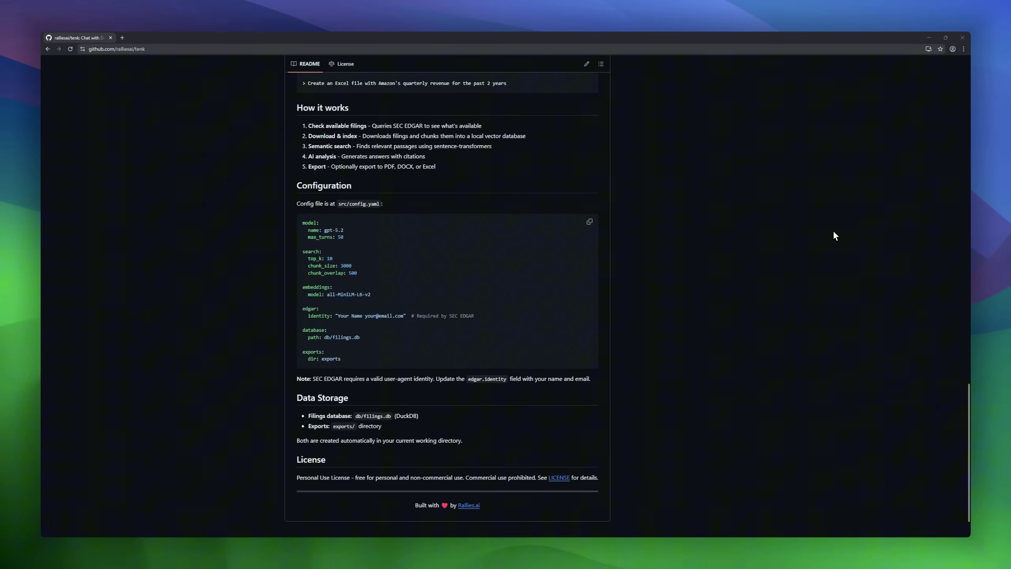
scroll(833, 230, down, 1)
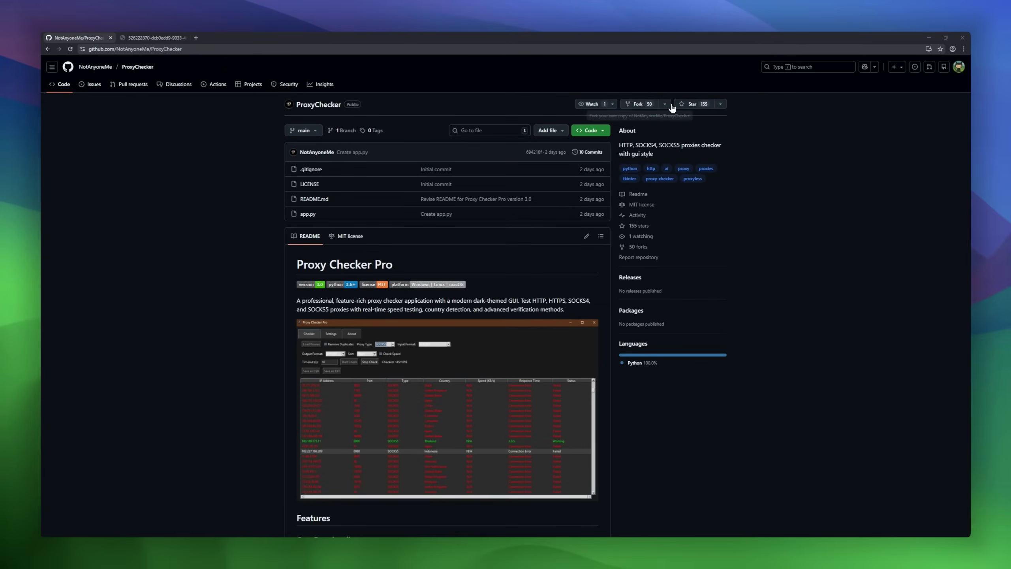
scroll(915, 324, down, 3)
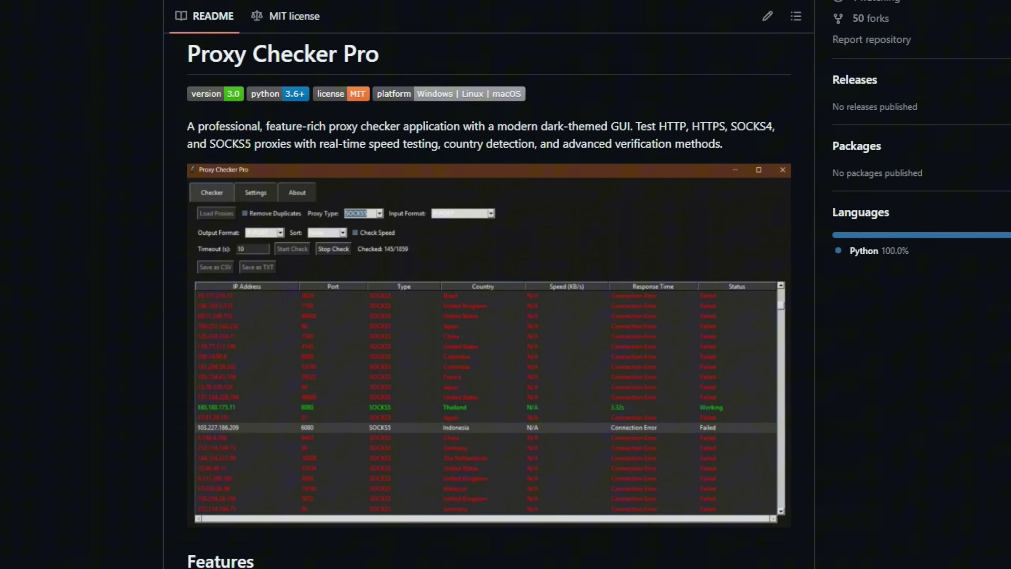
scroll(506, 317, down, 2)
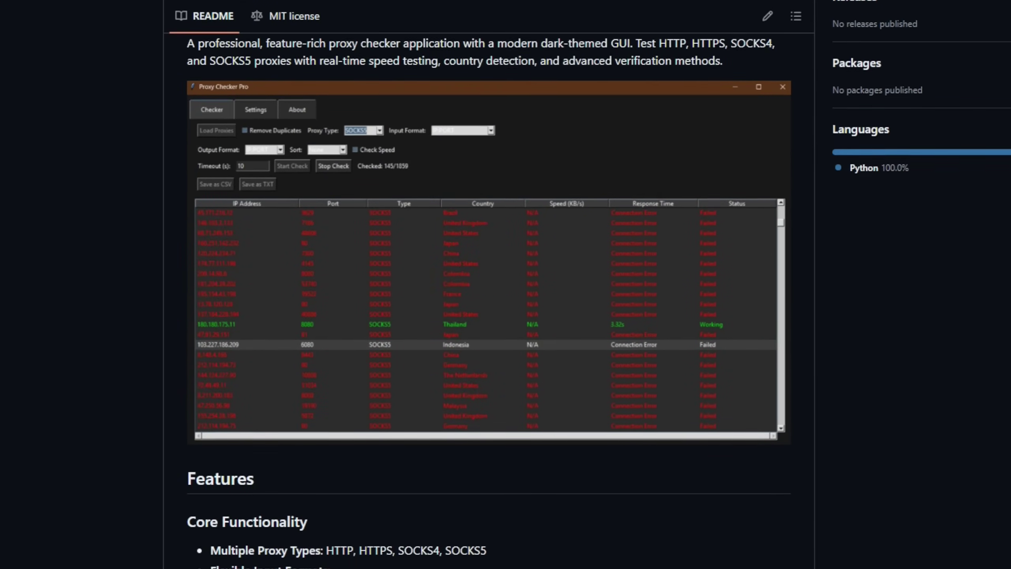
scroll(506, 316, down, 2)
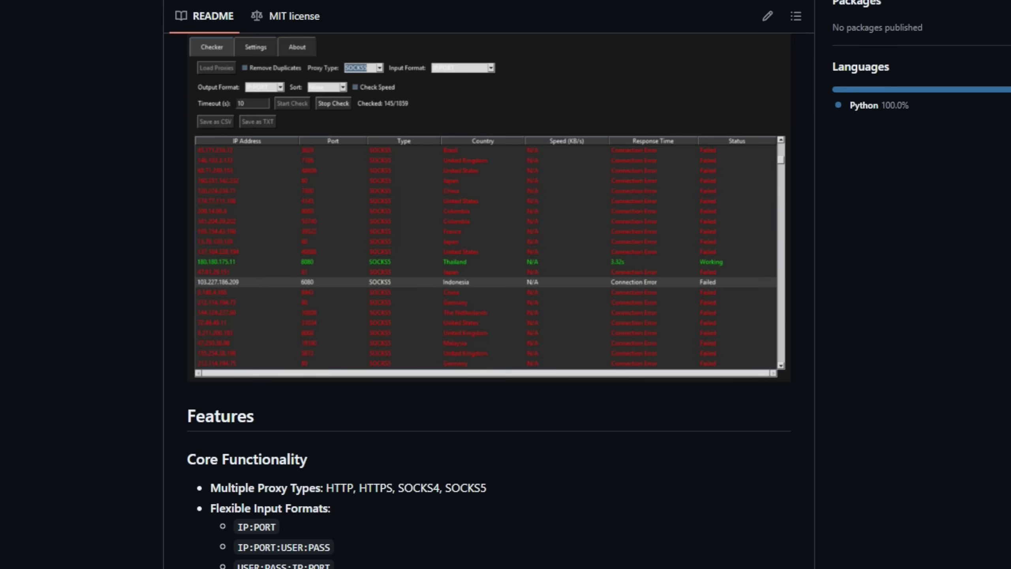
scroll(505, 317, down, 3)
scroll(505, 316, down, 3)
scroll(506, 317, down, 3)
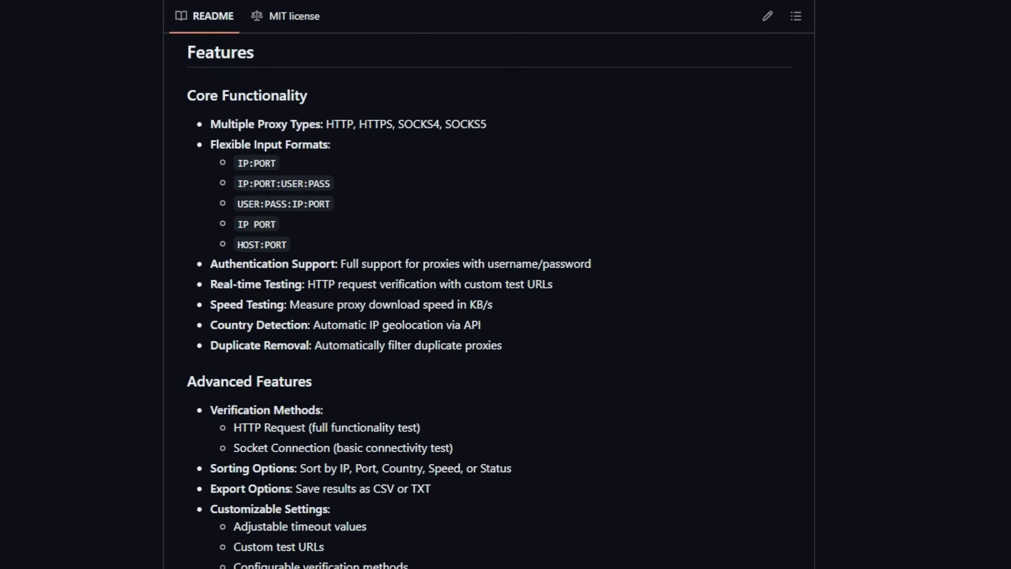
scroll(505, 316, down, 3)
scroll(505, 316, down, 3)
scroll(505, 316, down, 3)
scroll(505, 316, down, 3)
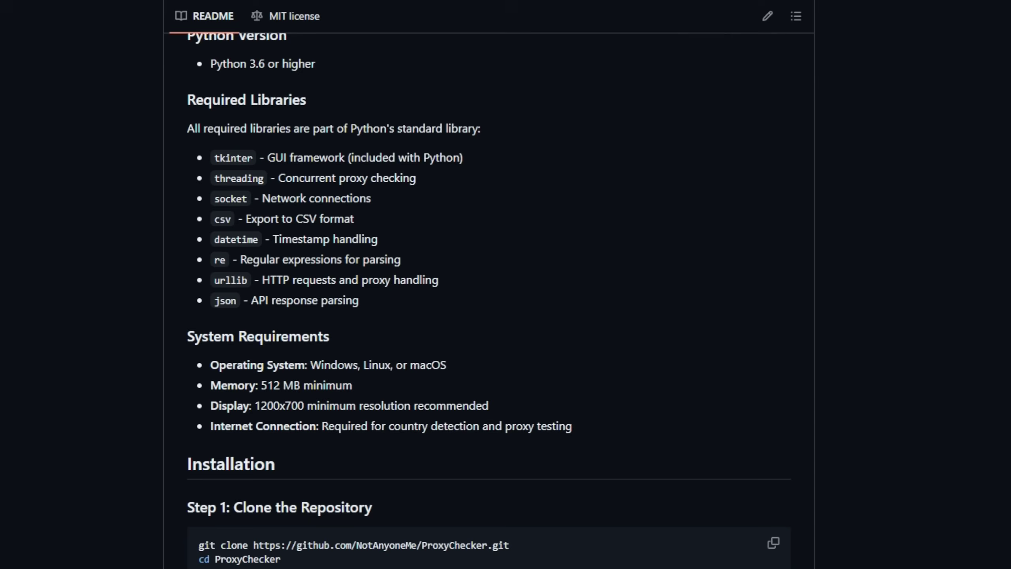
scroll(506, 316, down, 4)
scroll(505, 316, down, 2)
scroll(505, 316, down, 5)
scroll(506, 316, down, 1)
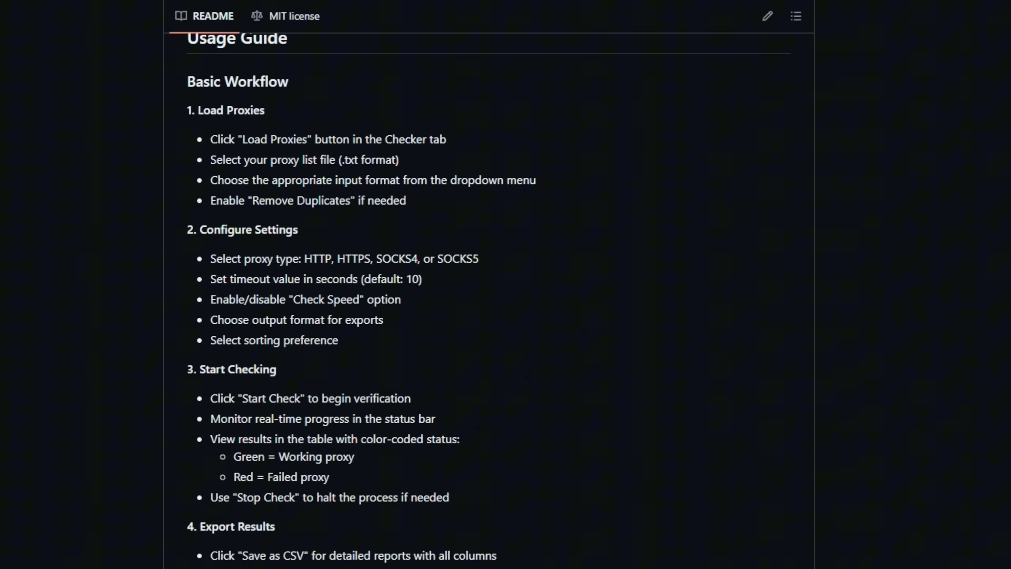
scroll(505, 316, down, 5)
scroll(506, 316, down, 5)
scroll(505, 316, down, 4)
scroll(505, 316, down, 6)
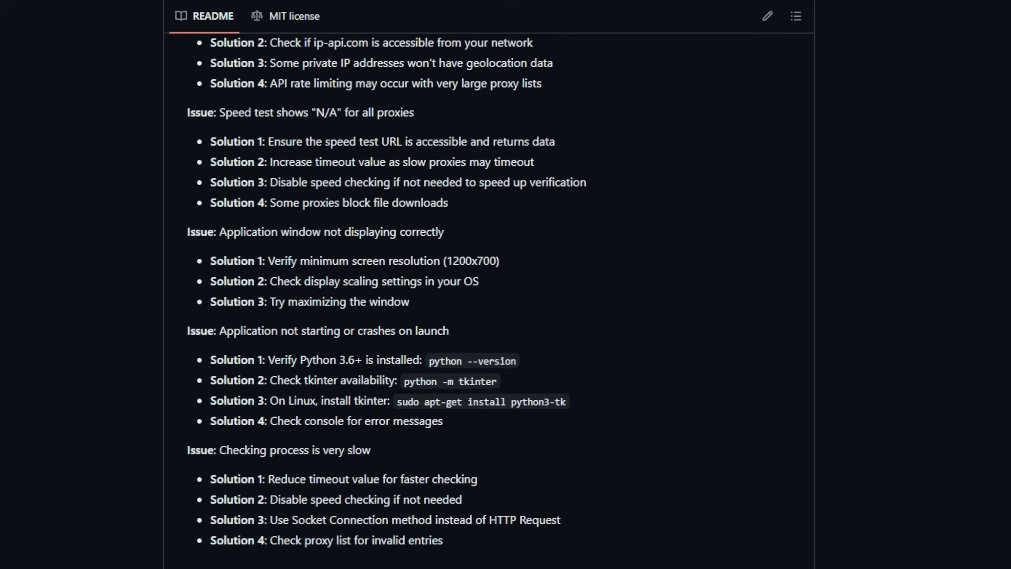
scroll(506, 316, down, 6)
scroll(506, 316, down, 6)
scroll(506, 316, down, 5)
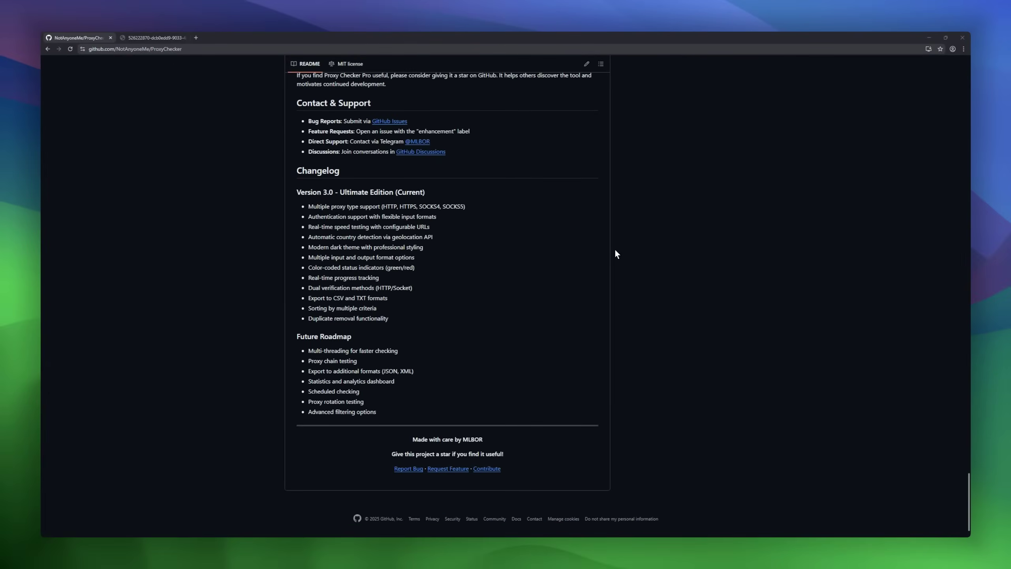
Step: View the Proxy Checker Pro app screenshot full-size in the second tab
click(154, 37)
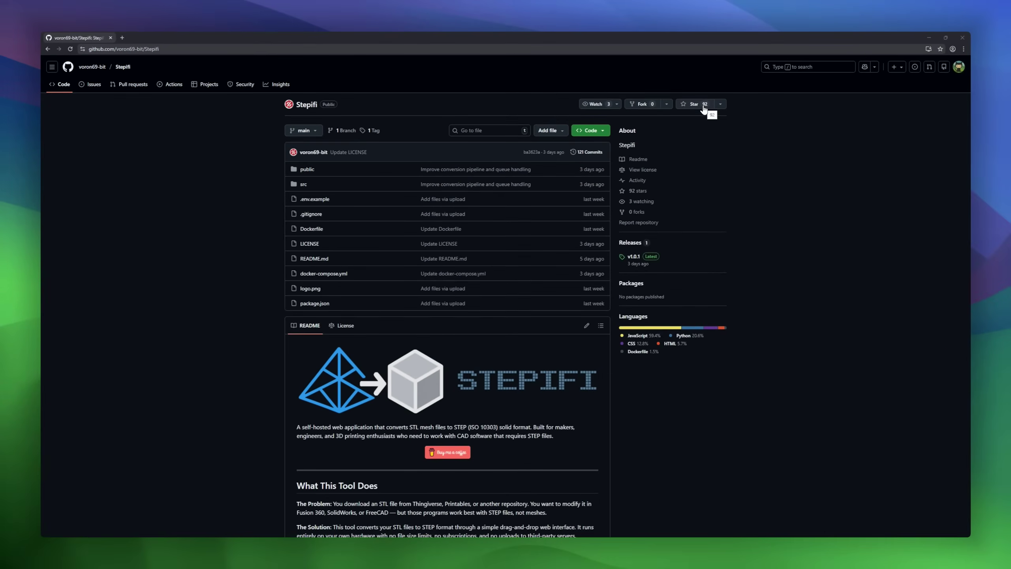
scroll(876, 305, down, 4)
scroll(873, 302, down, 2)
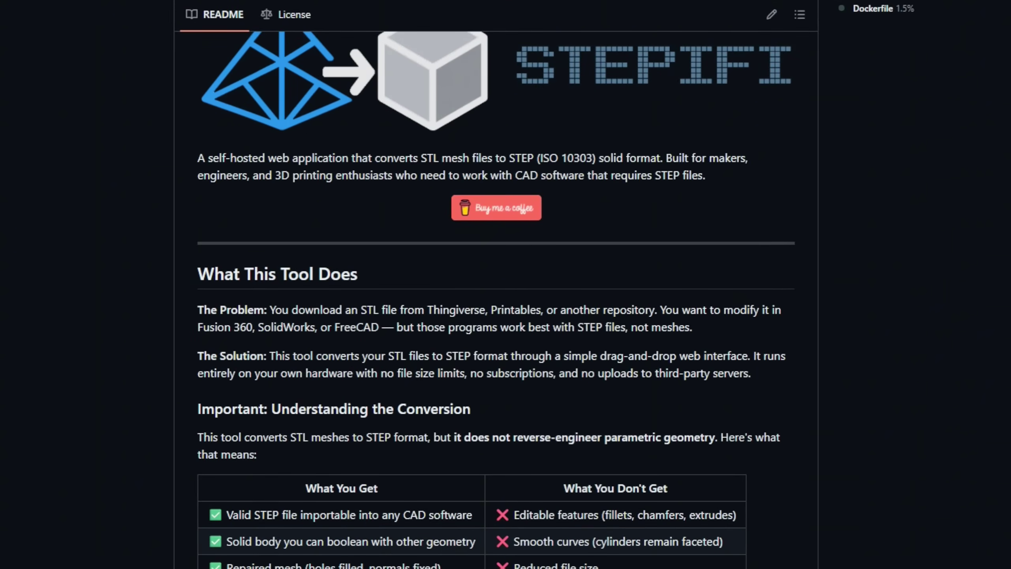
scroll(506, 316, down, 2)
scroll(505, 315, down, 2)
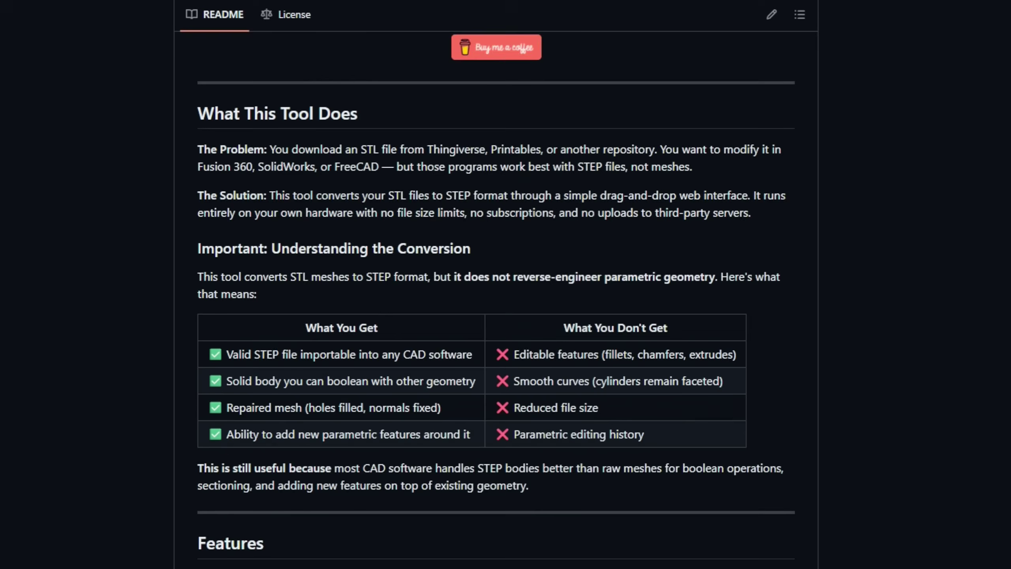
scroll(505, 316, down, 1)
scroll(505, 316, down, 2)
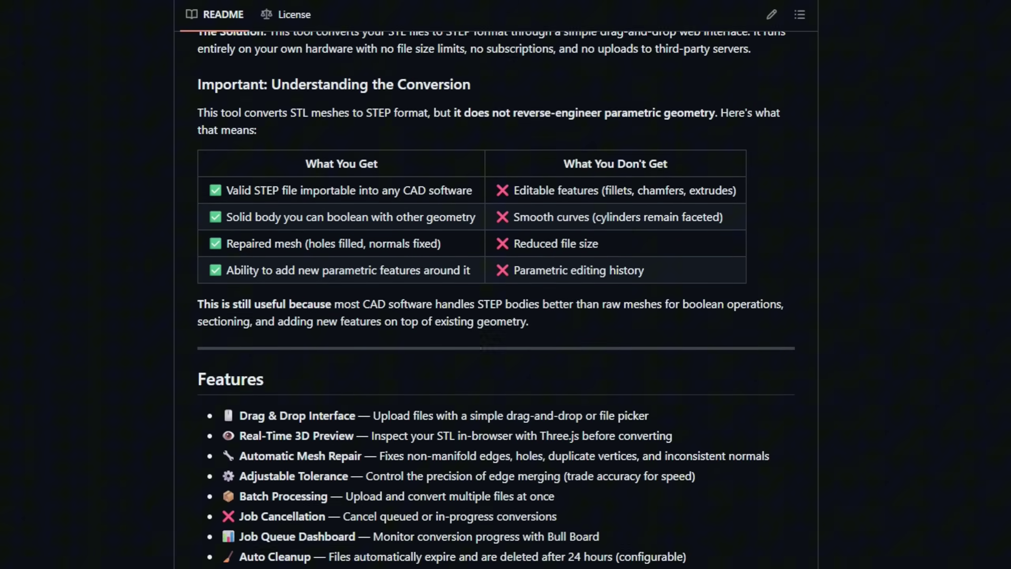
scroll(505, 316, down, 1)
scroll(505, 316, down, 2)
scroll(506, 316, down, 1)
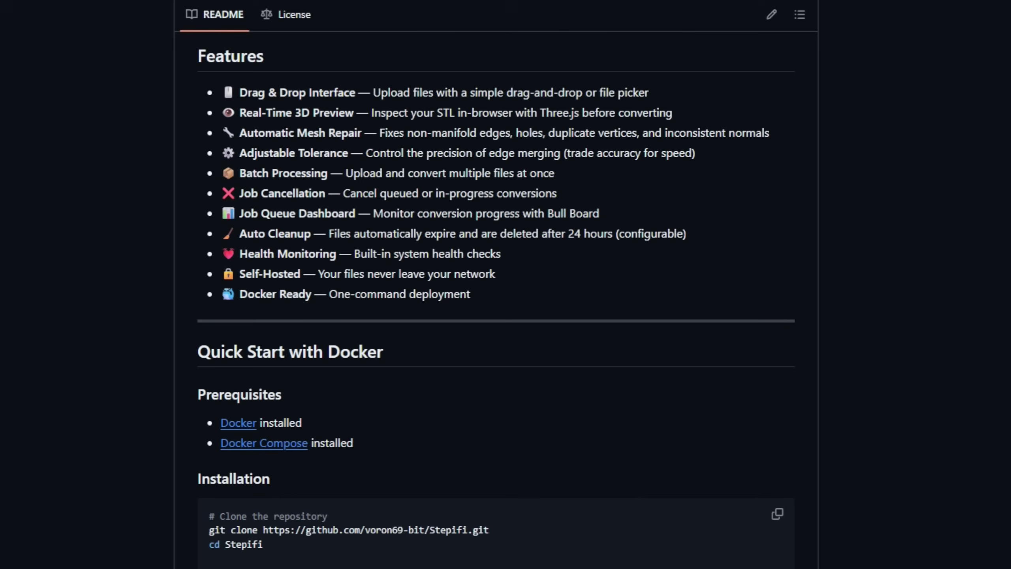
scroll(506, 316, down, 3)
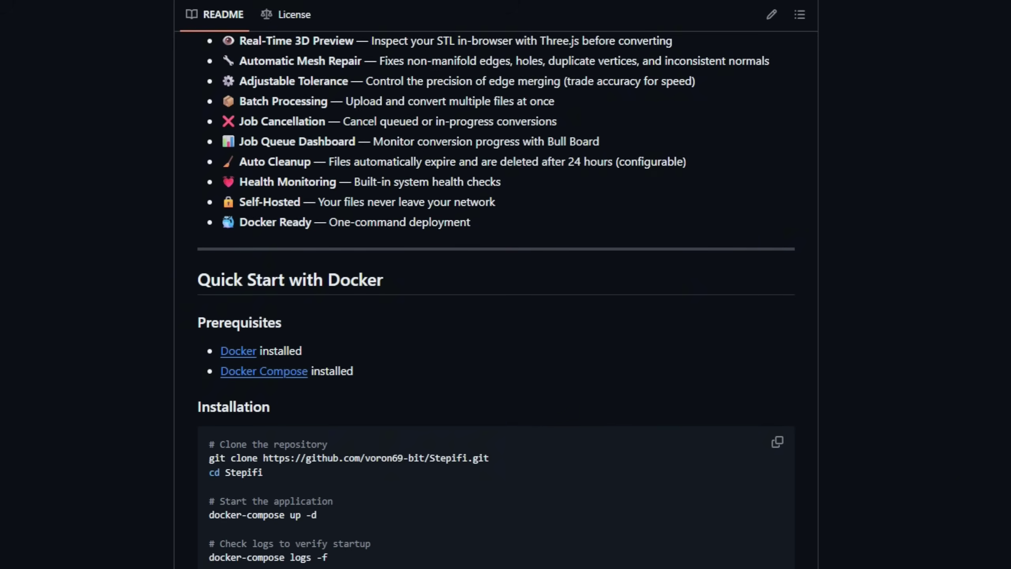
scroll(505, 316, down, 3)
scroll(505, 315, down, 3)
scroll(505, 317, down, 3)
scroll(505, 316, down, 3)
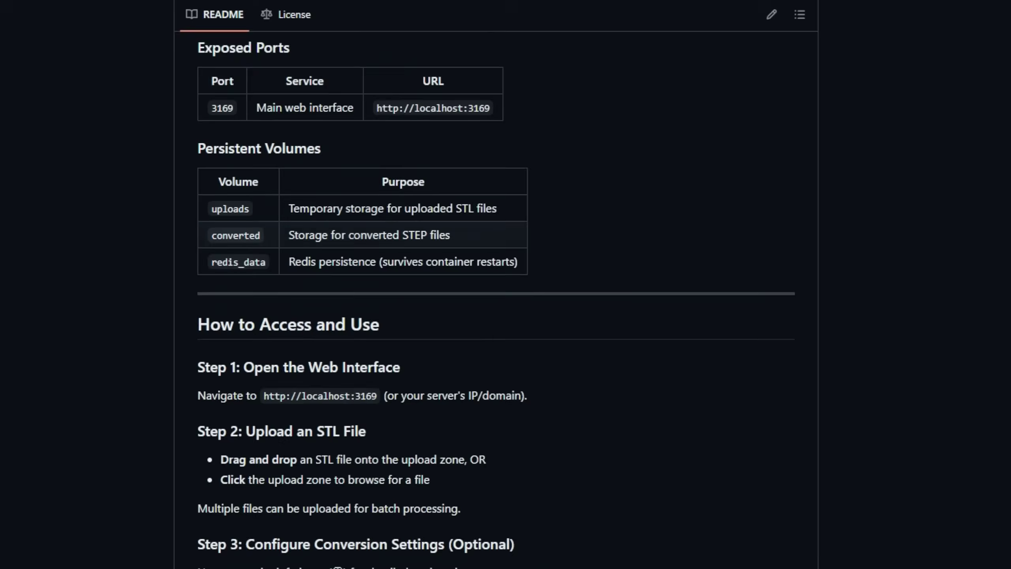
scroll(505, 316, down, 3)
scroll(505, 316, down, 3)
scroll(506, 317, down, 3)
scroll(506, 316, down, 4)
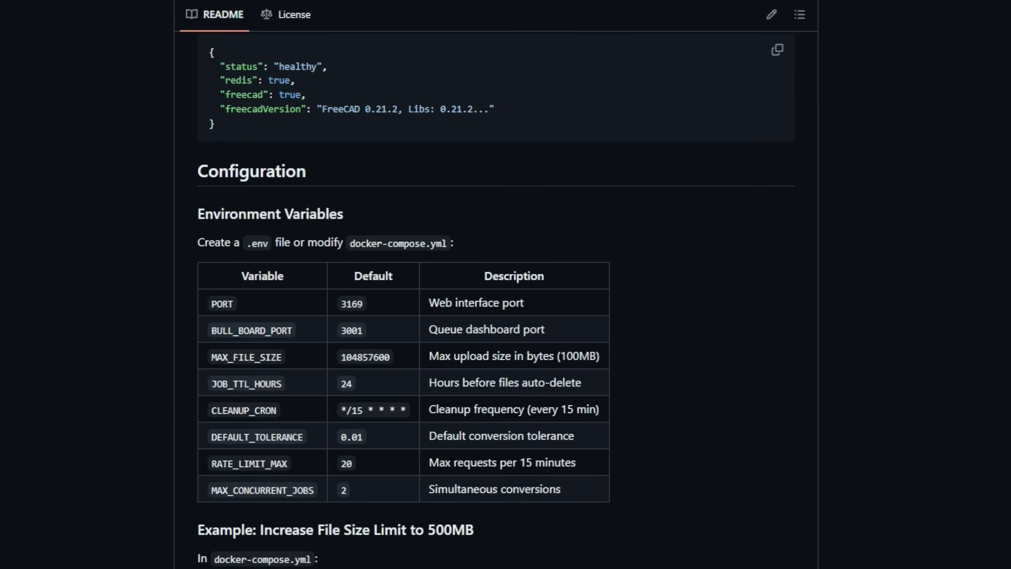
scroll(505, 316, down, 4)
scroll(506, 316, down, 4)
scroll(505, 316, down, 4)
scroll(506, 316, down, 4)
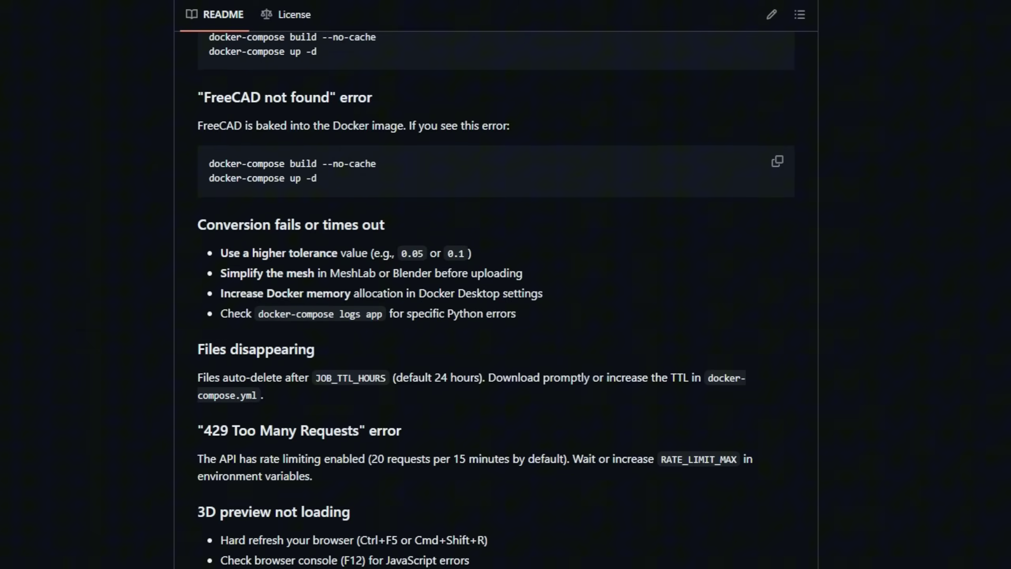
scroll(506, 316, down, 4)
scroll(506, 316, down, 4)
scroll(880, 308, down, 3)
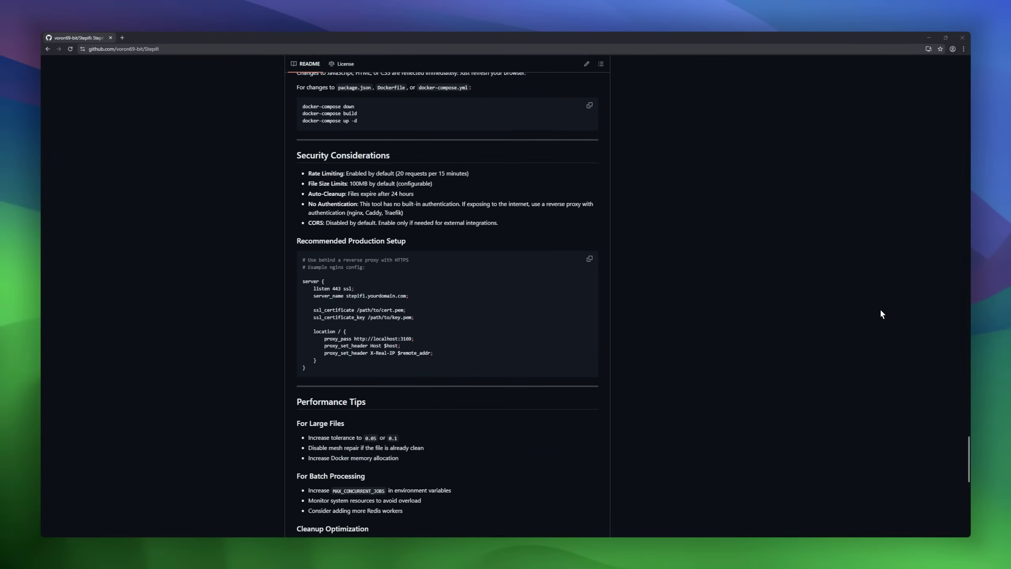
scroll(880, 308, down, 5)
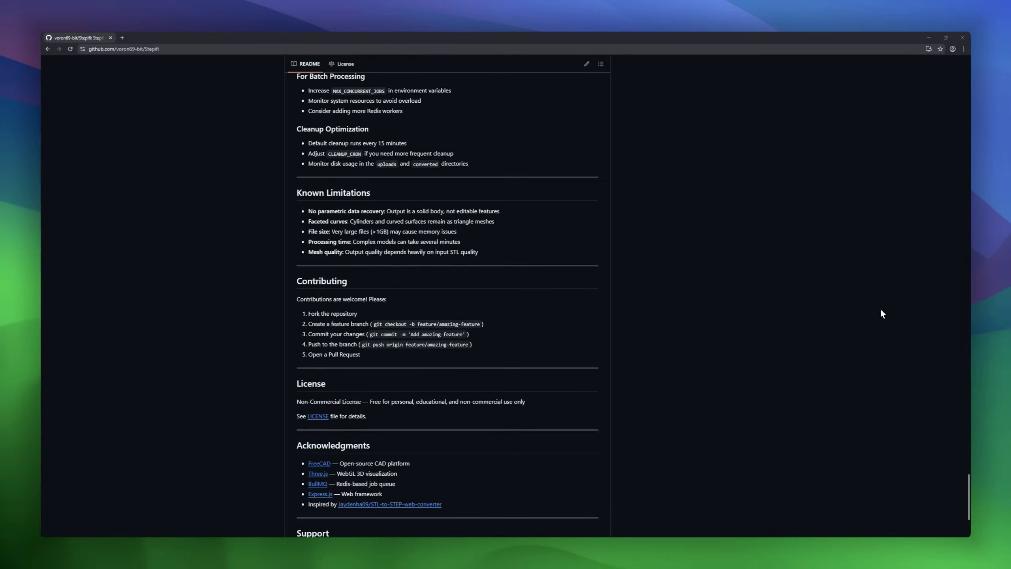
scroll(880, 309, down, 3)
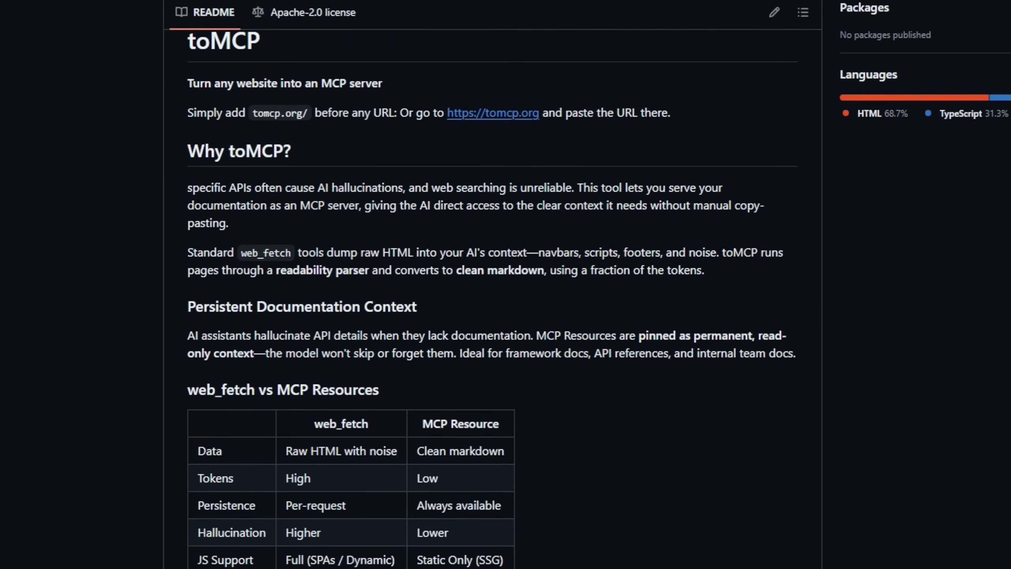
scroll(527, 493, down, 2)
scroll(526, 494, down, 1)
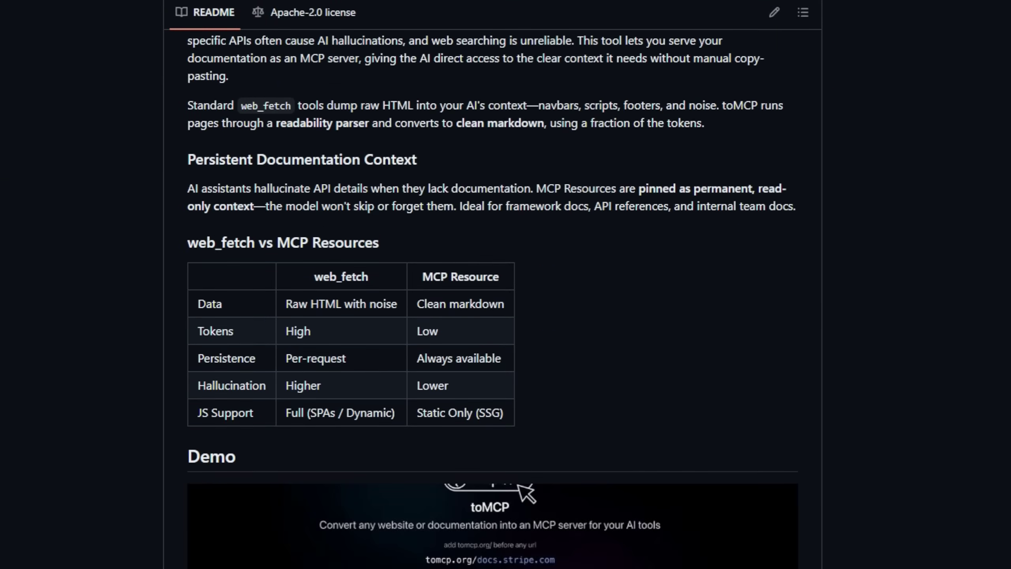
scroll(526, 493, down, 3)
scroll(526, 493, down, 2)
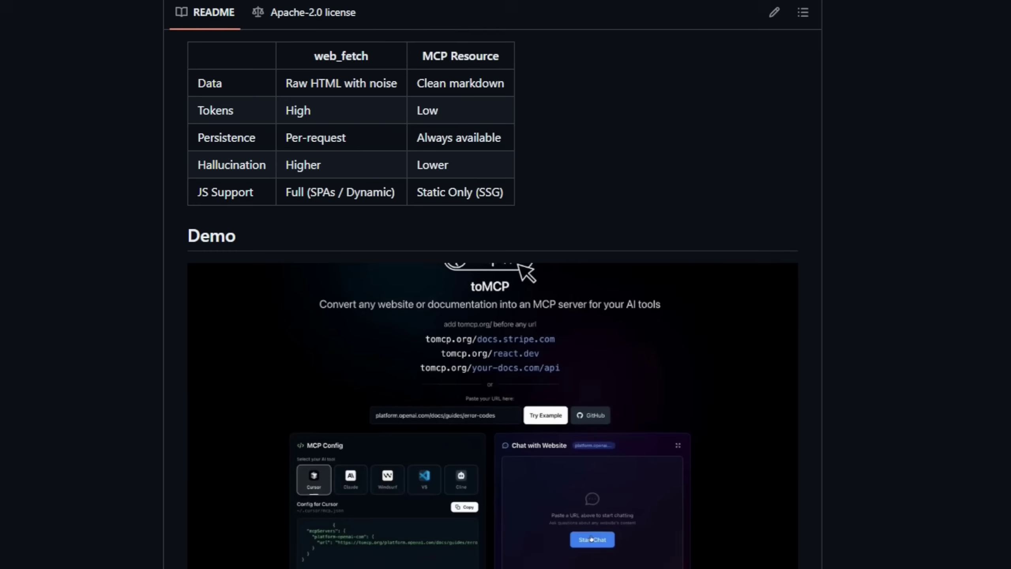
scroll(526, 493, down, 2)
scroll(527, 493, down, 2)
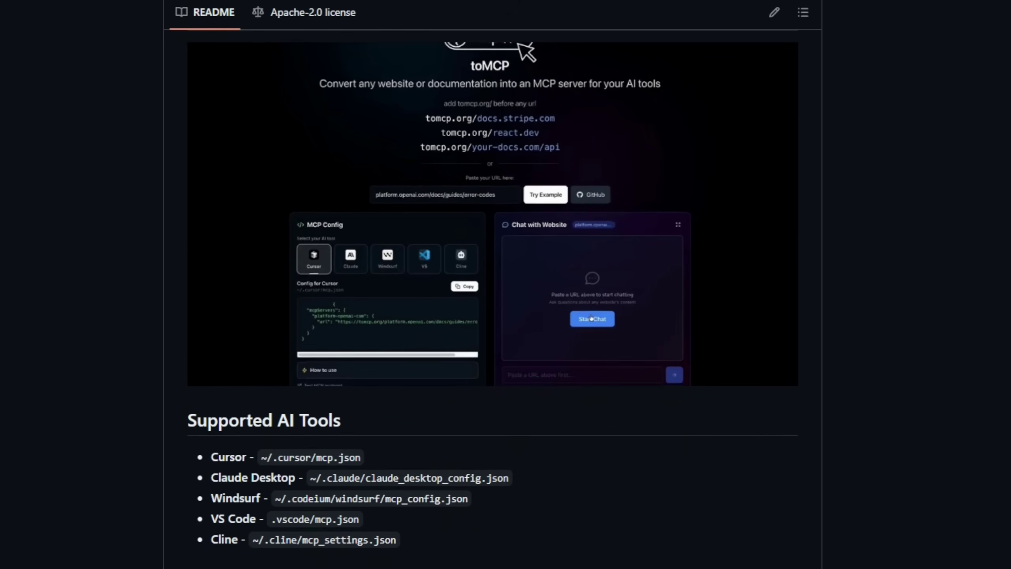
scroll(526, 51, down, 2)
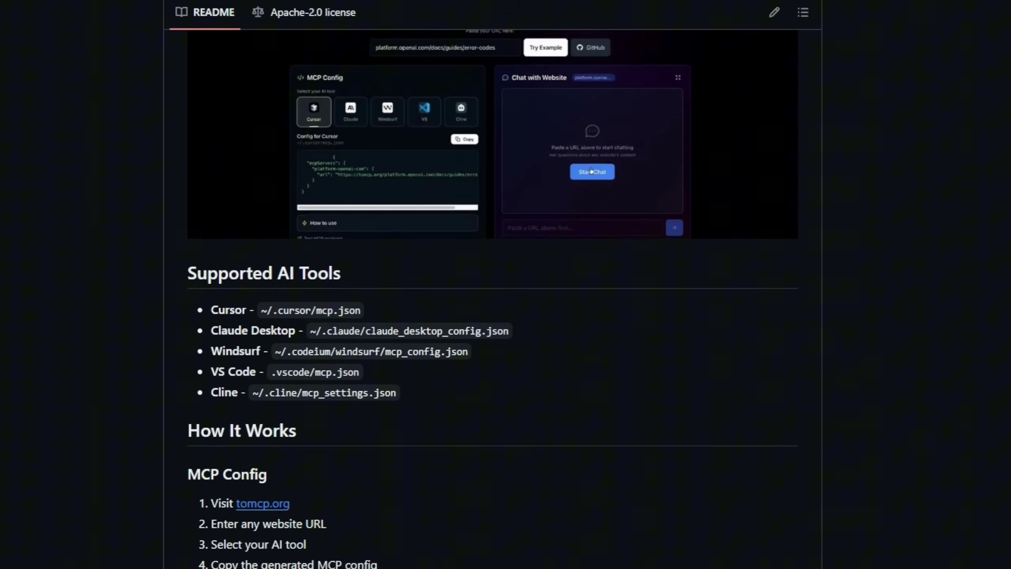
scroll(259, 525, down, 2)
scroll(259, 524, down, 1)
scroll(259, 525, down, 2)
scroll(506, 315, down, 3)
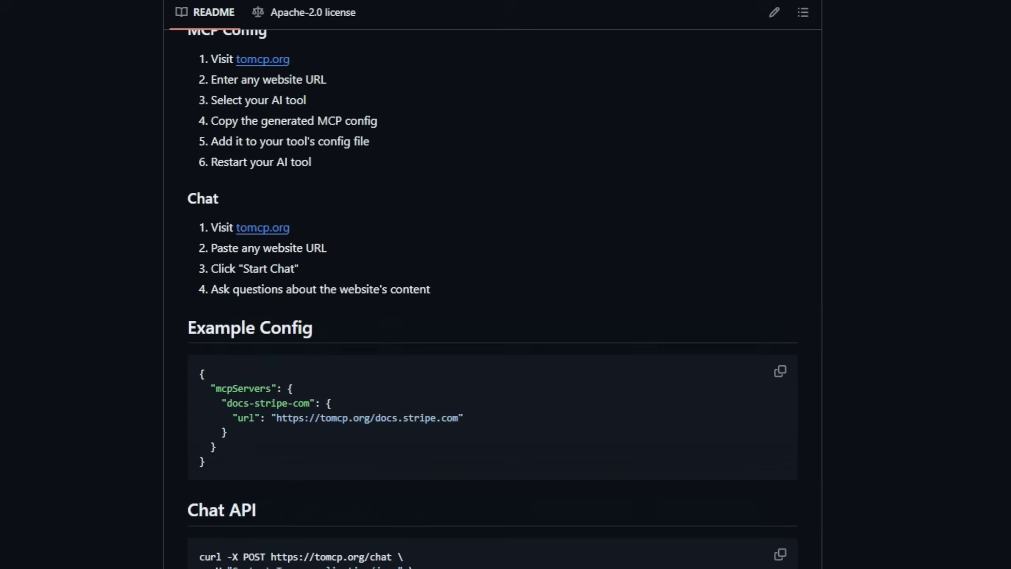
scroll(506, 316, down, 2)
scroll(505, 316, down, 3)
scroll(505, 316, down, 3)
scroll(506, 316, down, 5)
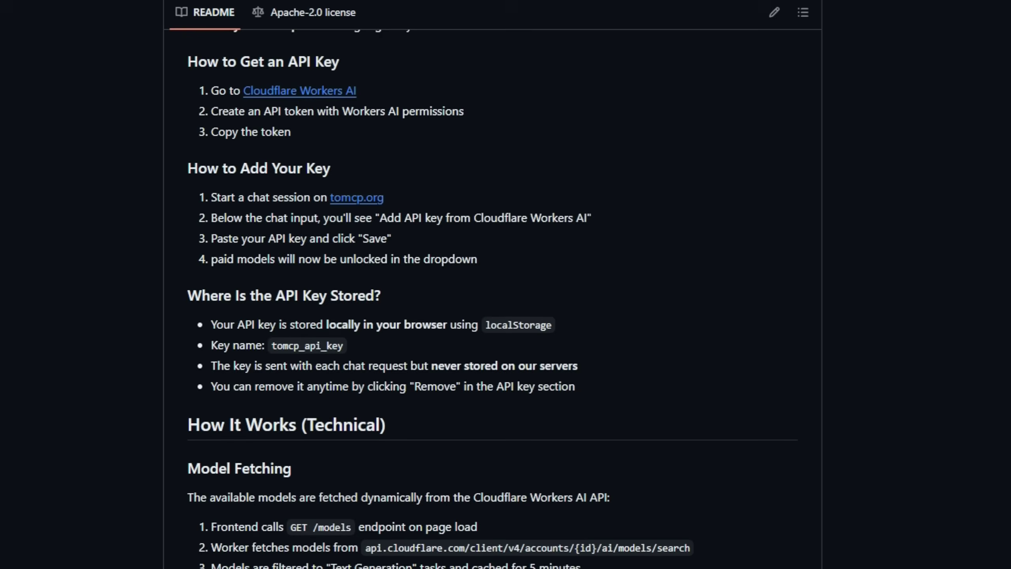
scroll(506, 316, down, 2)
scroll(506, 316, down, 3)
scroll(212, 106, down, 2)
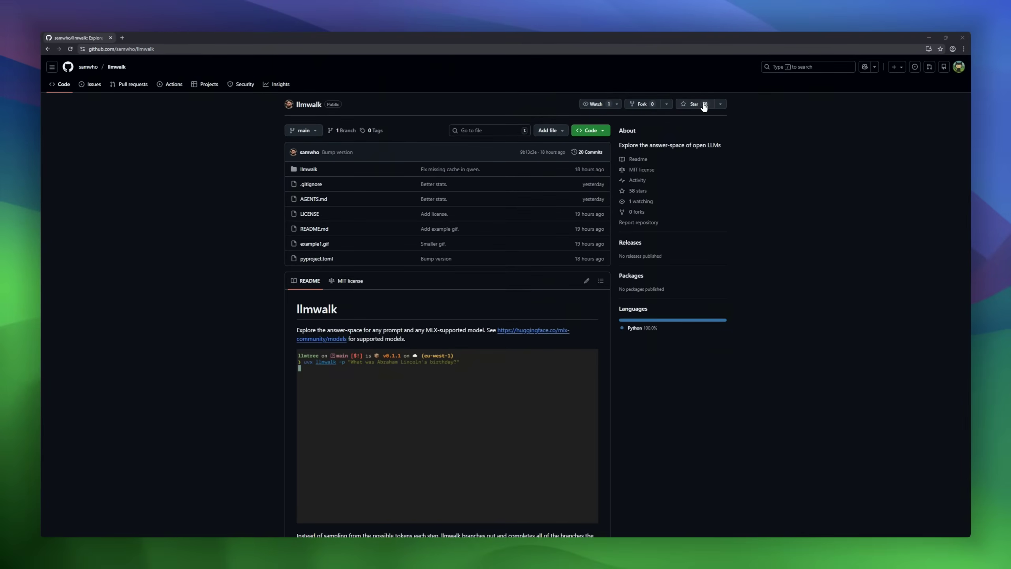
scroll(923, 314, down, 2)
scroll(960, 343, down, 2)
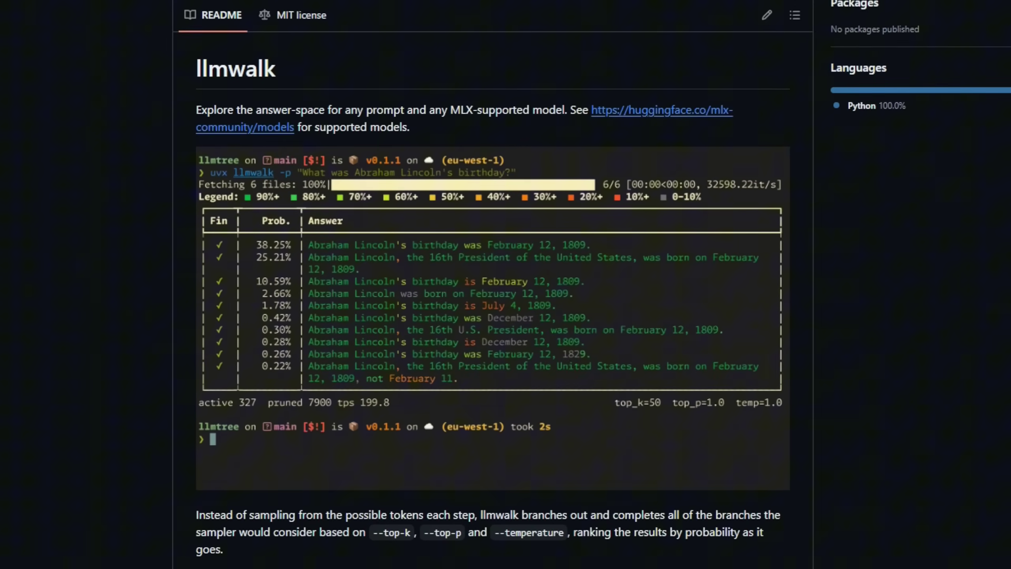
scroll(506, 284, down, 1)
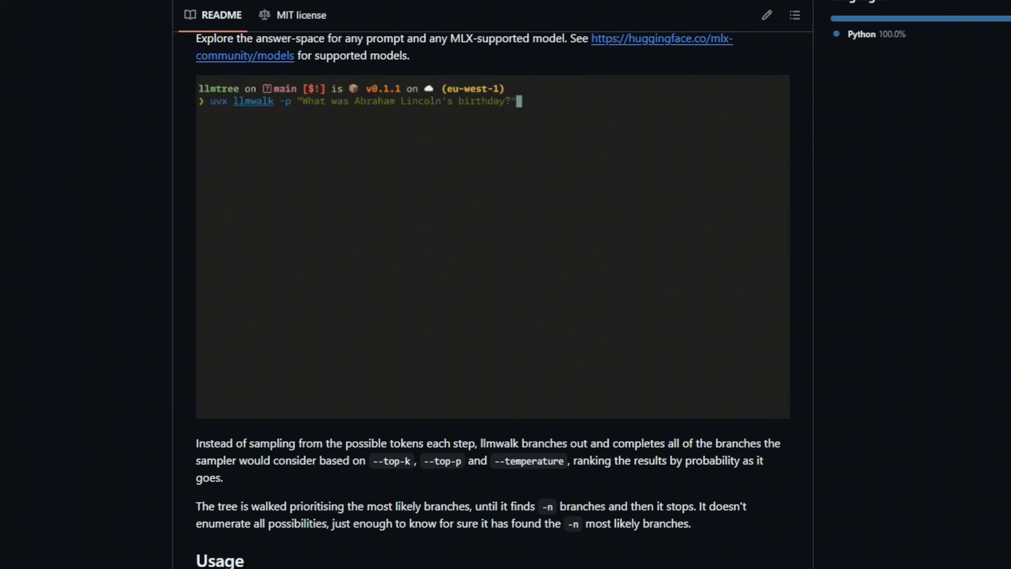
scroll(493, 317, down, 3)
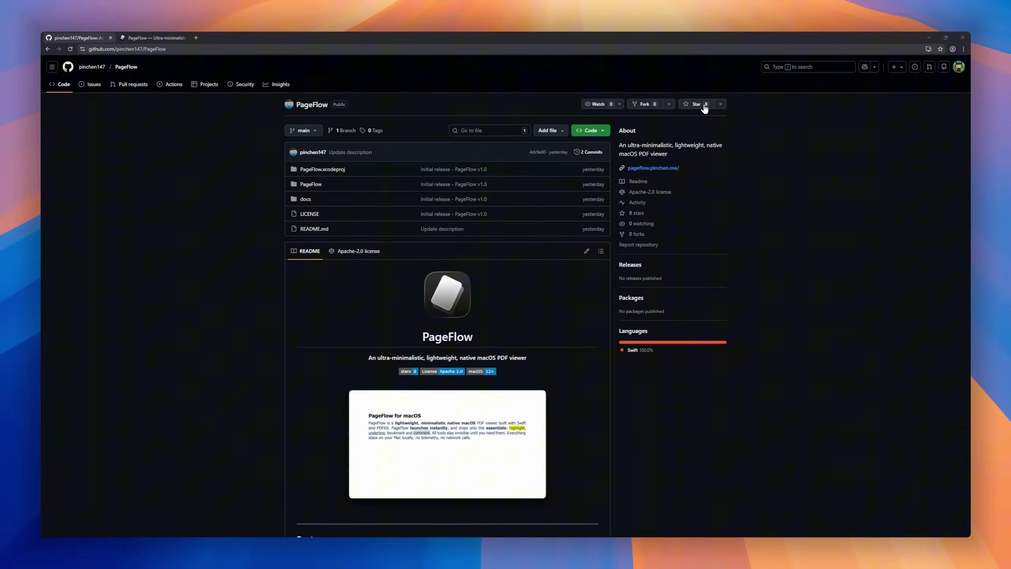
scroll(824, 280, down, 3)
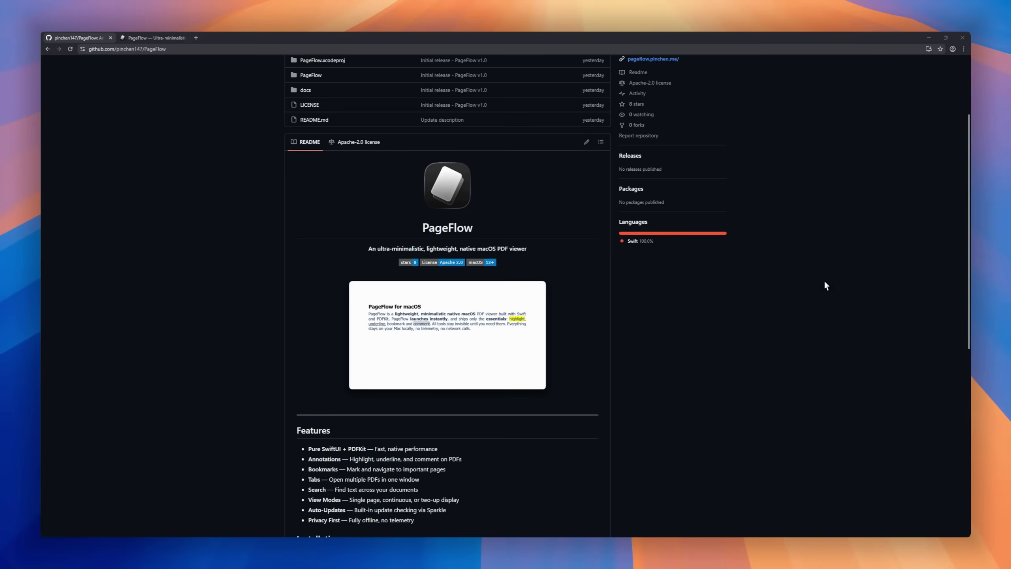
scroll(824, 280, down, 2)
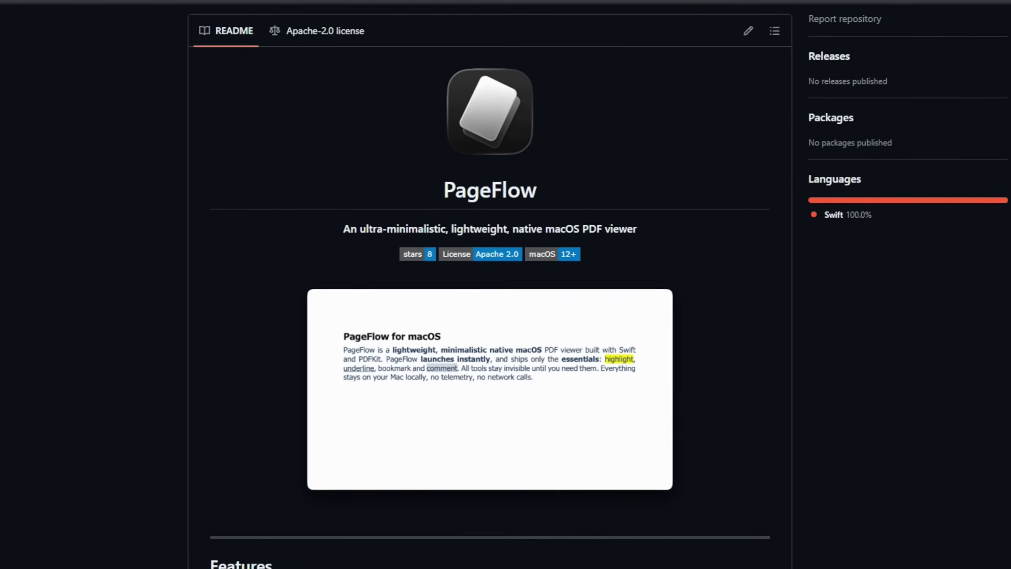
scroll(824, 280, down, 1)
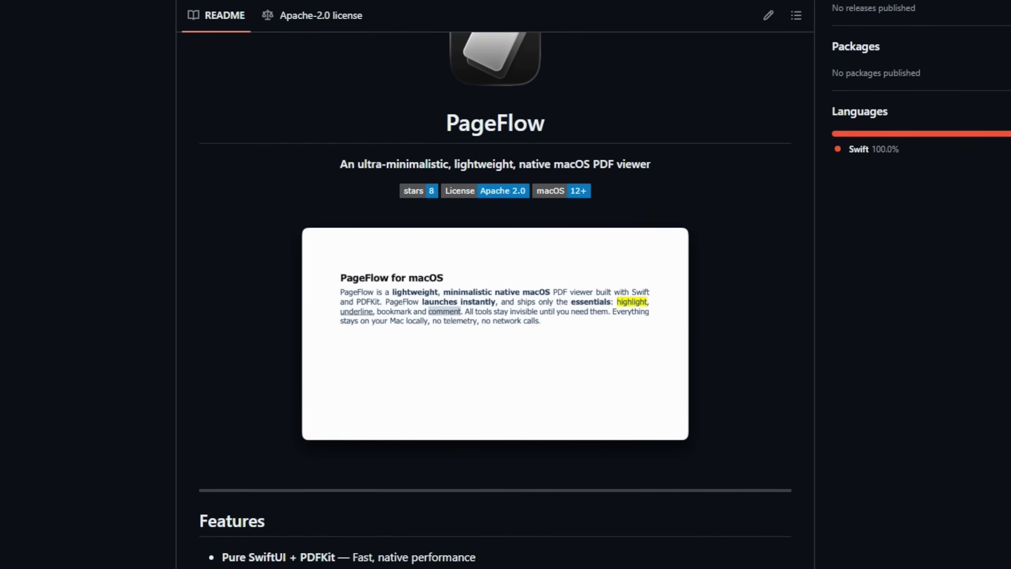
scroll(823, 280, down, 1)
scroll(823, 280, down, 1)
scroll(506, 285, down, 2)
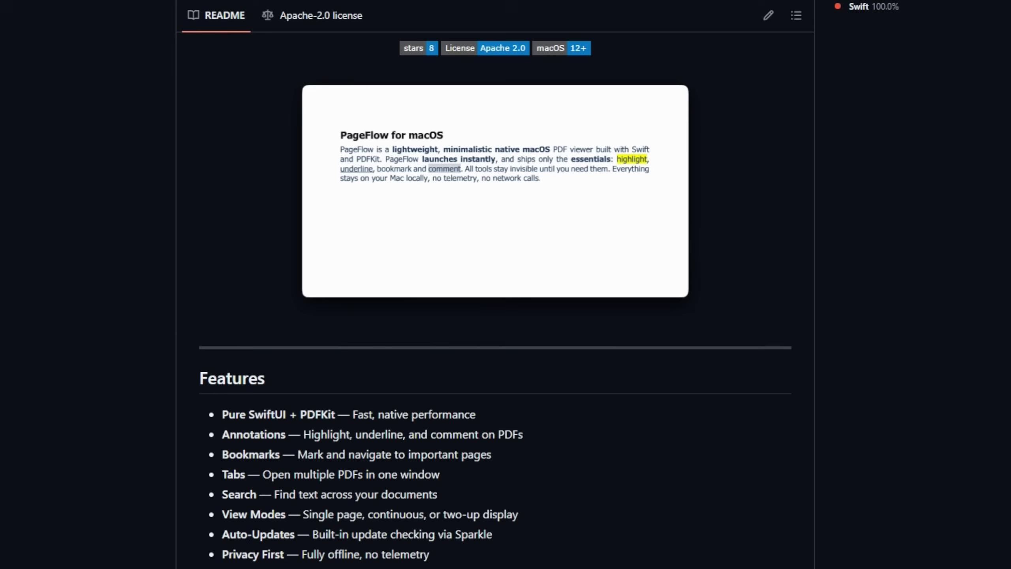
scroll(506, 284, down, 2)
scroll(506, 284, down, 2)
scroll(506, 284, down, 2)
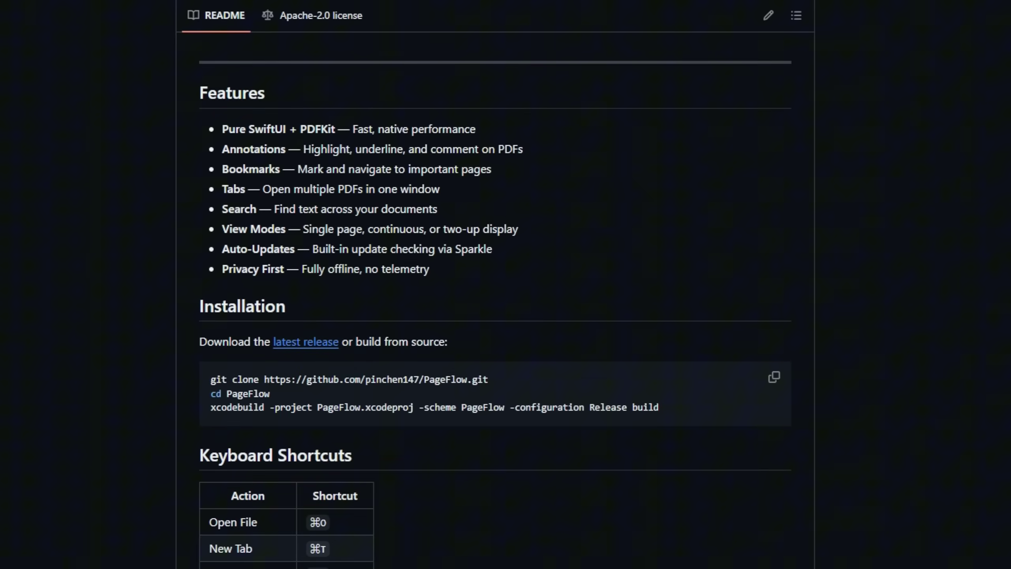
scroll(506, 284, down, 2)
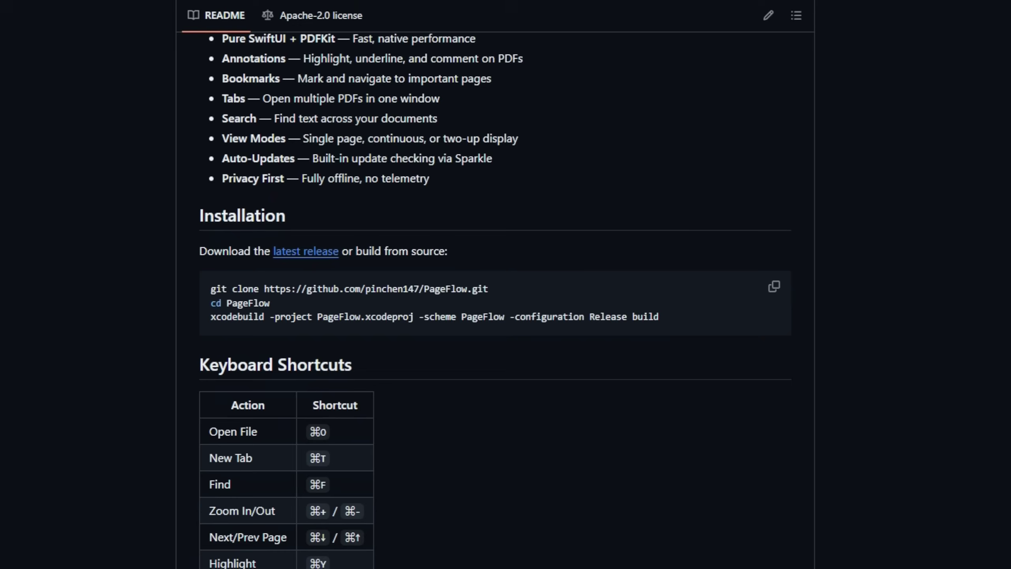
Step: Bring up the PageFlow project website tab
click(150, 37)
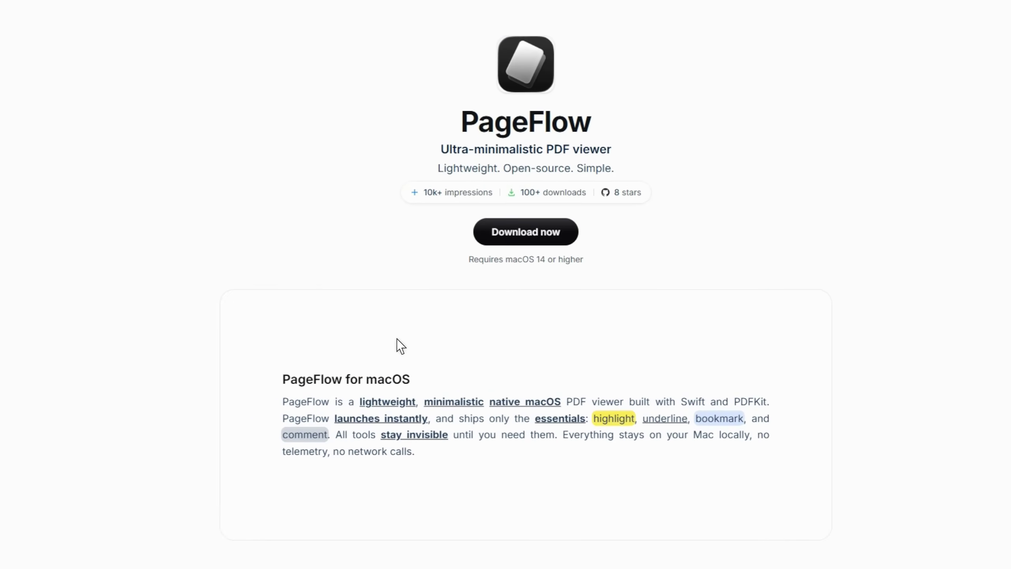
Step: Select all the PageFlow demo block's text with Ctrl+A, then deselect it
click(346, 385)
key(ctrl+a)
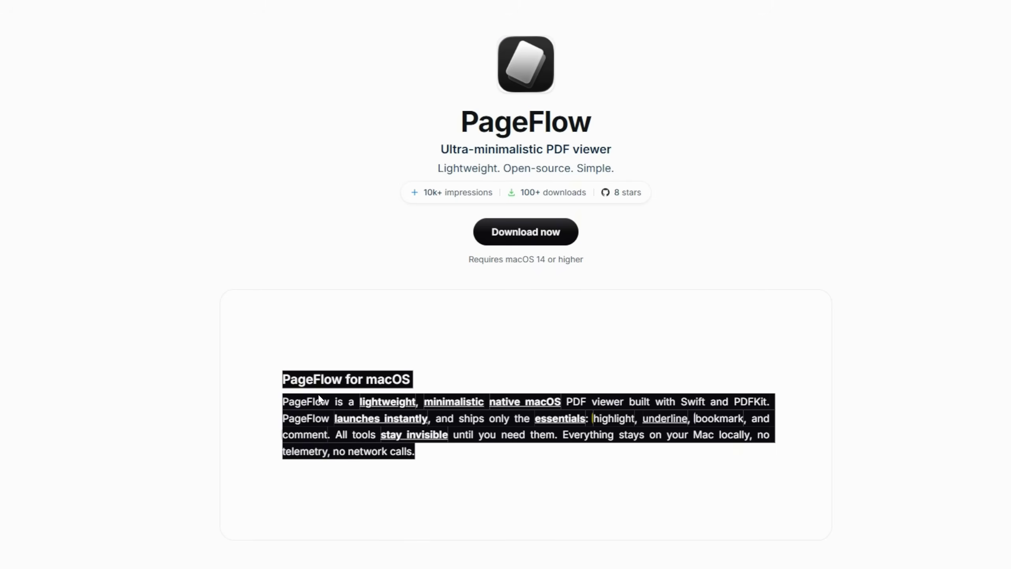
click(545, 355)
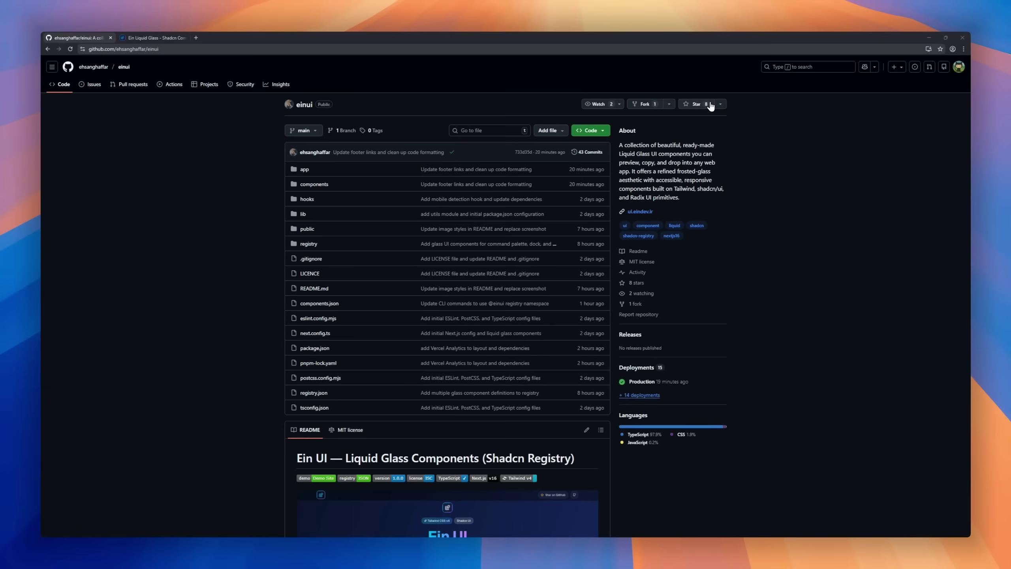
scroll(835, 351, down, 3)
scroll(835, 354, down, 2)
scroll(835, 351, down, 2)
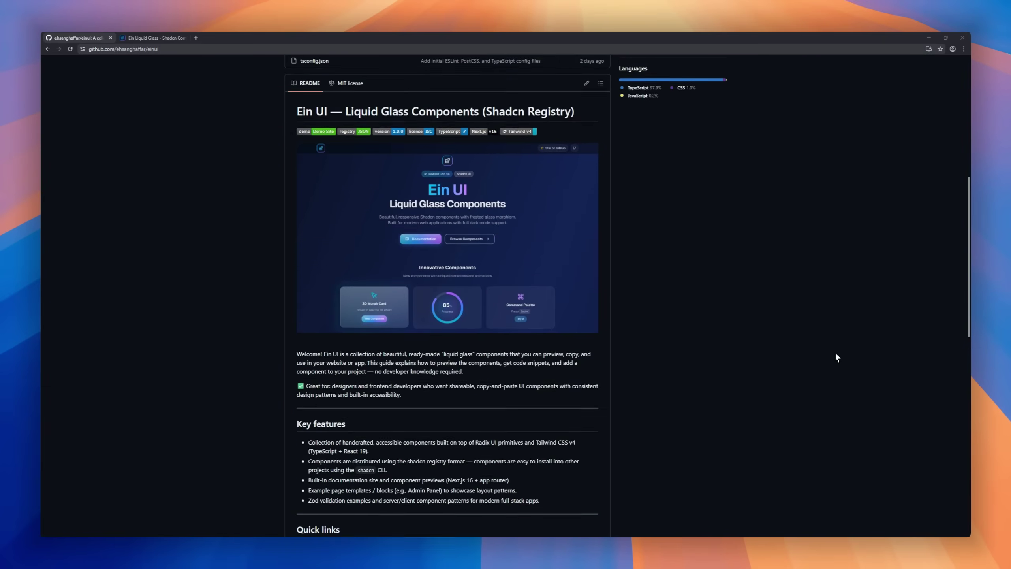
scroll(835, 351, down, 1)
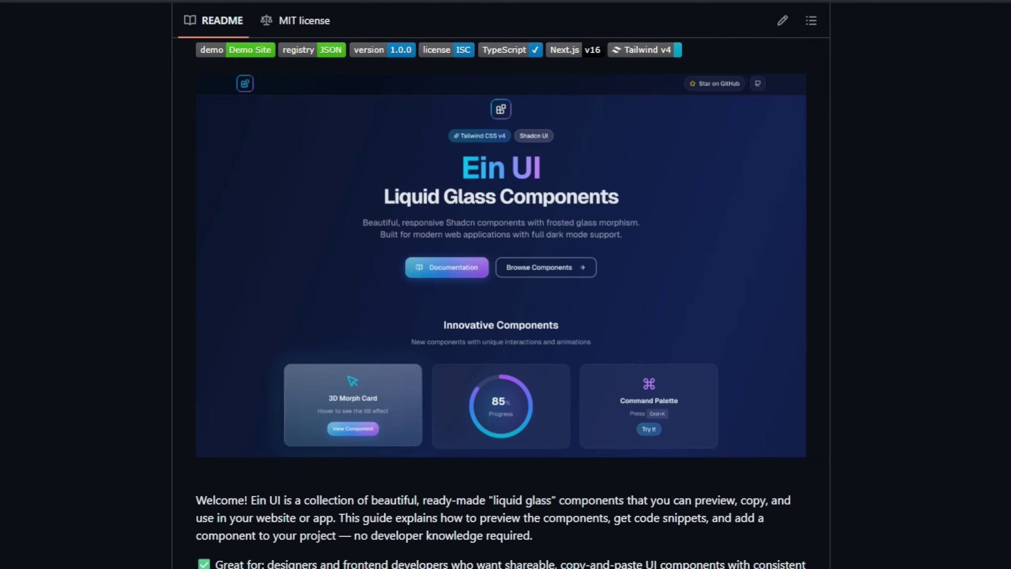
scroll(505, 316, down, 2)
scroll(506, 316, down, 2)
scroll(505, 316, down, 1)
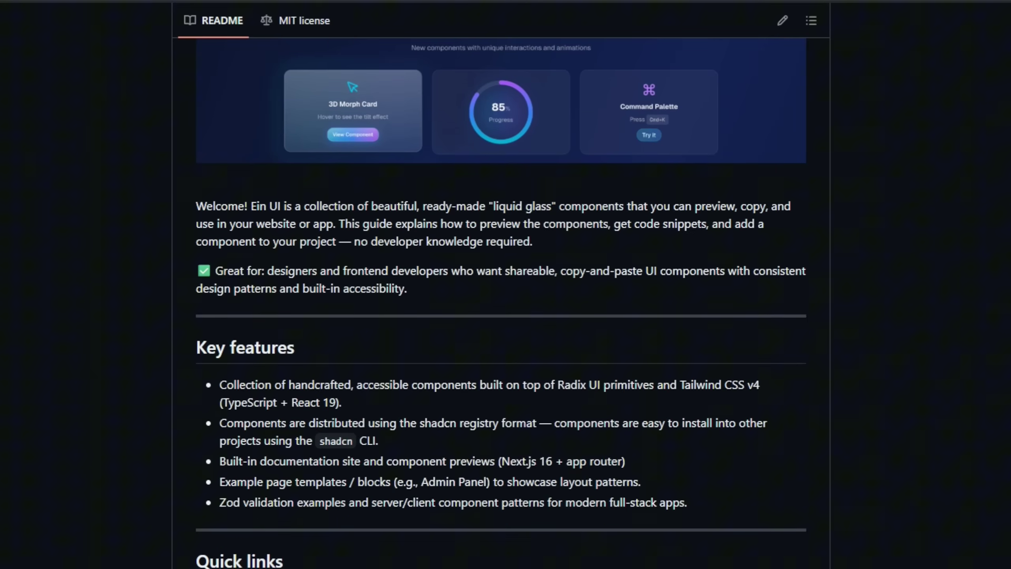
scroll(505, 317, down, 1)
scroll(505, 316, down, 1)
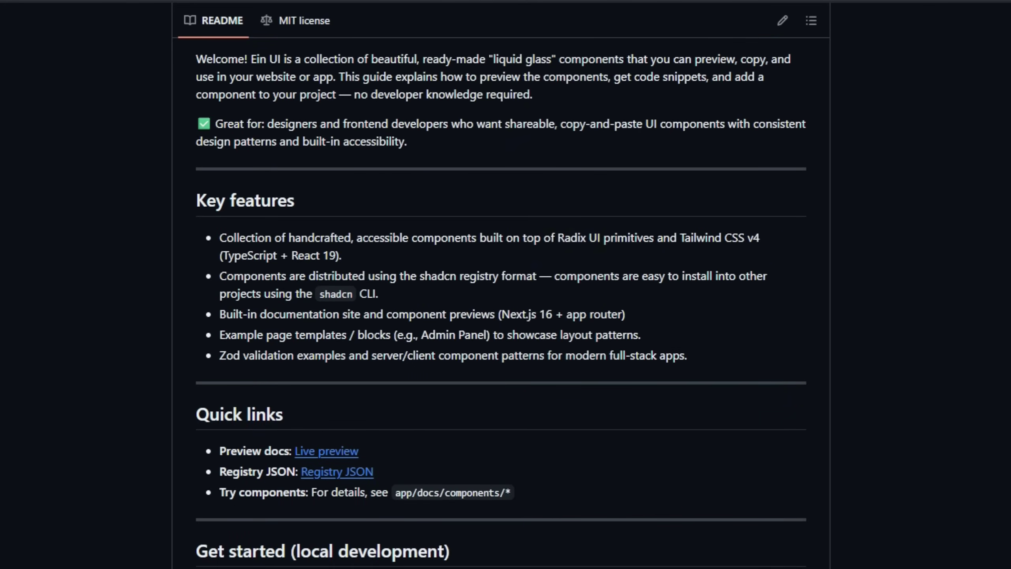
scroll(505, 316, down, 5)
scroll(505, 316, down, 4)
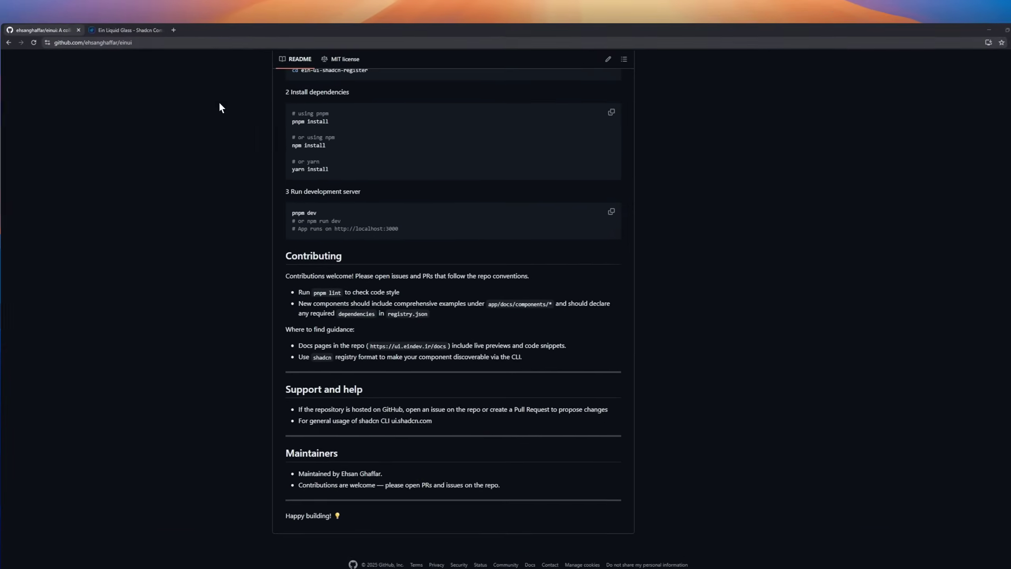
Step: Open the Ein UI Liquid Glass Components website
click(131, 30)
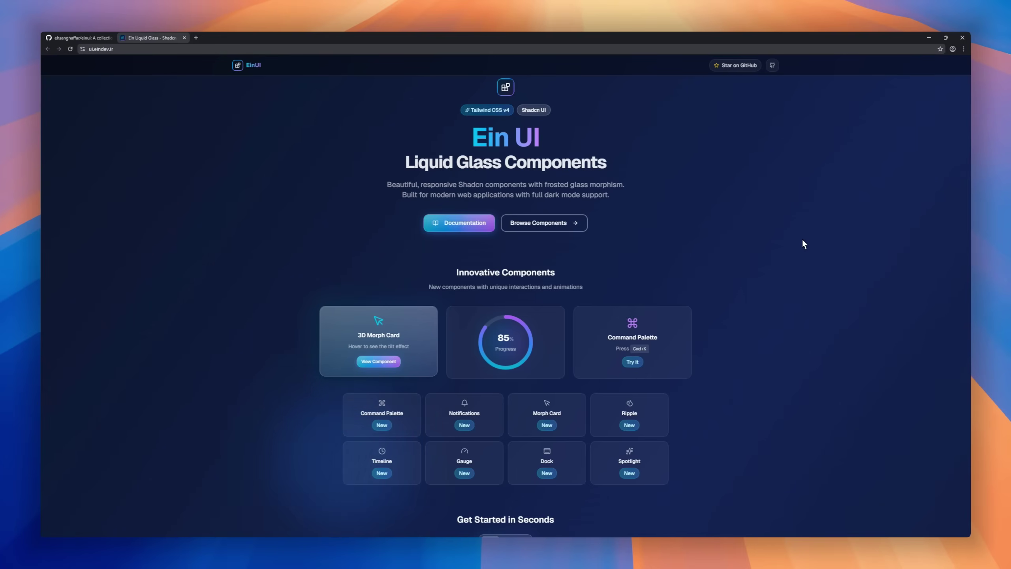
Step: Look over the Ein UI Cards documentation, then return to the homepage
click(539, 226)
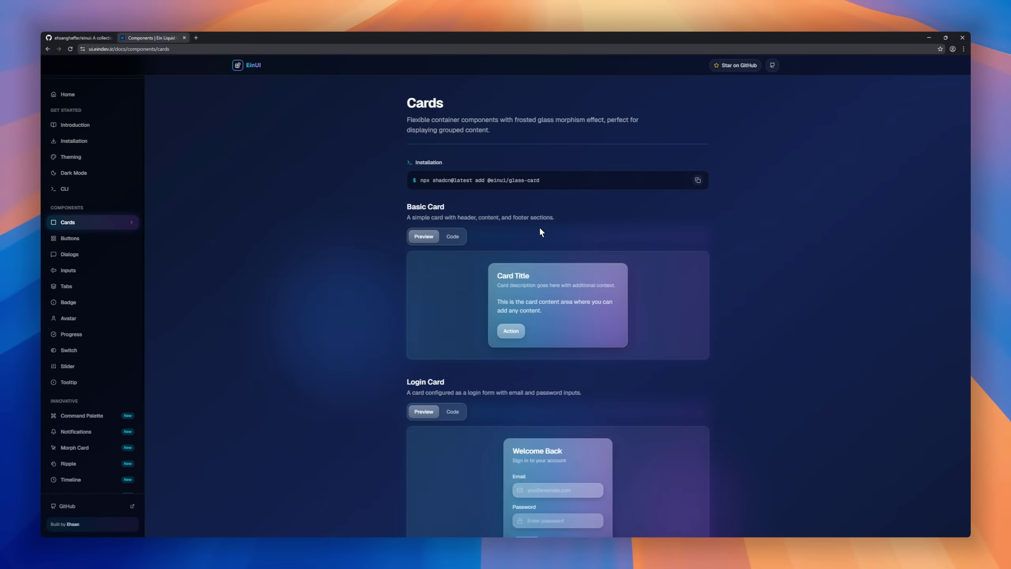
scroll(539, 227, down, 3)
scroll(539, 243, down, 2)
scroll(539, 245, down, 1)
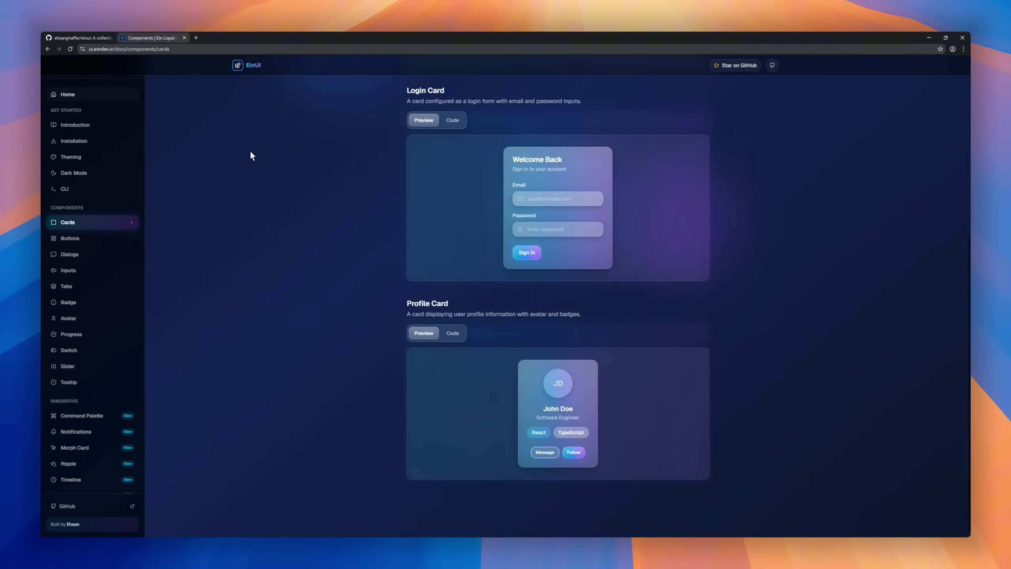
click(48, 50)
scroll(816, 231, down, 3)
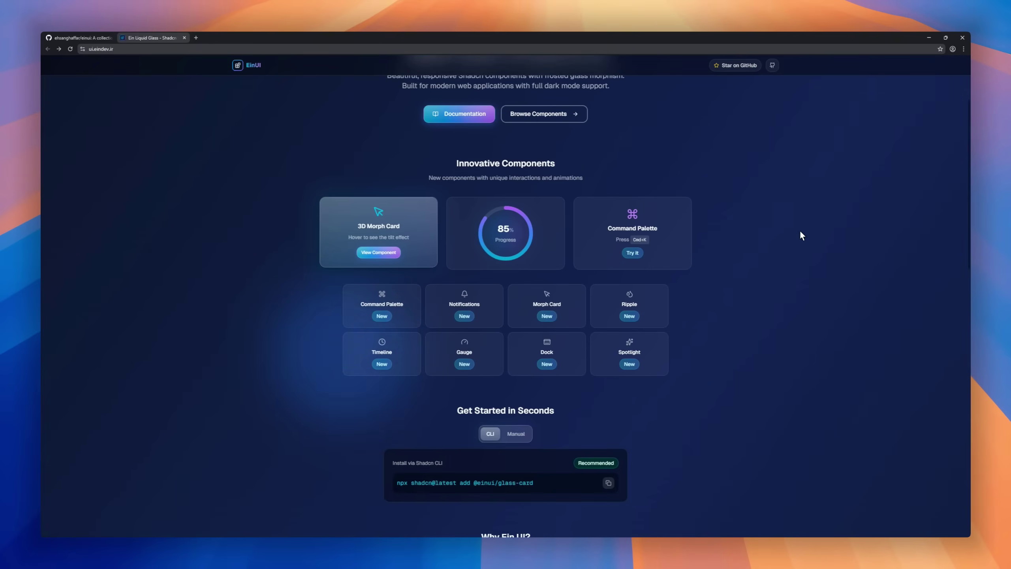
scroll(799, 231, down, 2)
scroll(801, 232, down, 3)
scroll(801, 232, down, 3)
scroll(803, 233, down, 3)
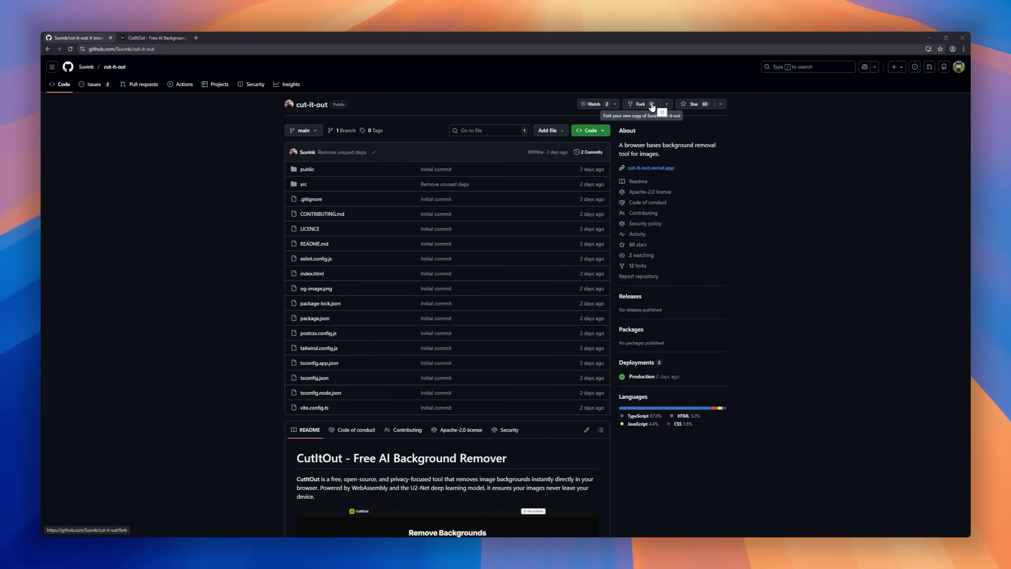
scroll(711, 270, down, 5)
scroll(859, 353, down, 3)
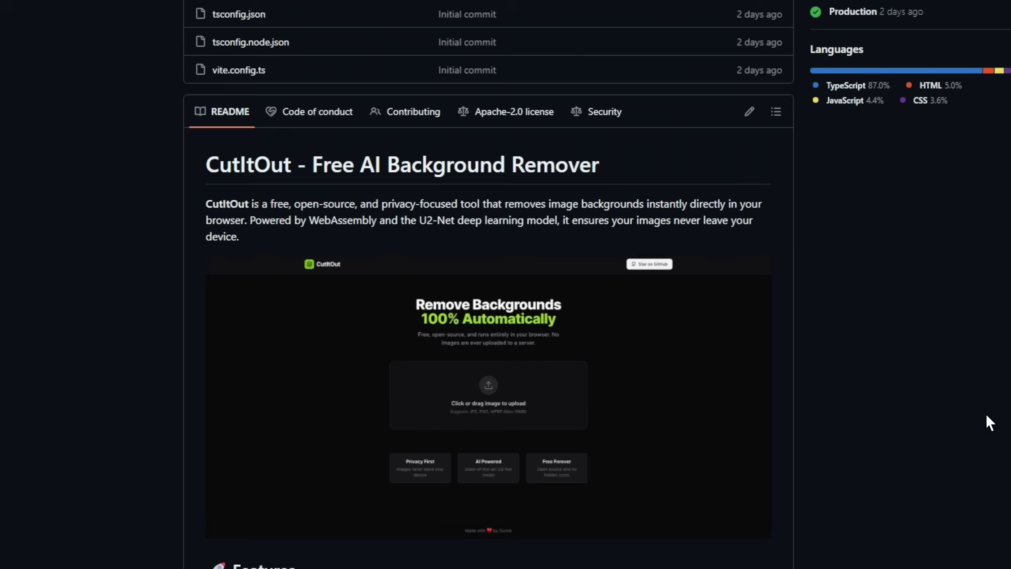
scroll(985, 412, down, 3)
scroll(985, 412, down, 2)
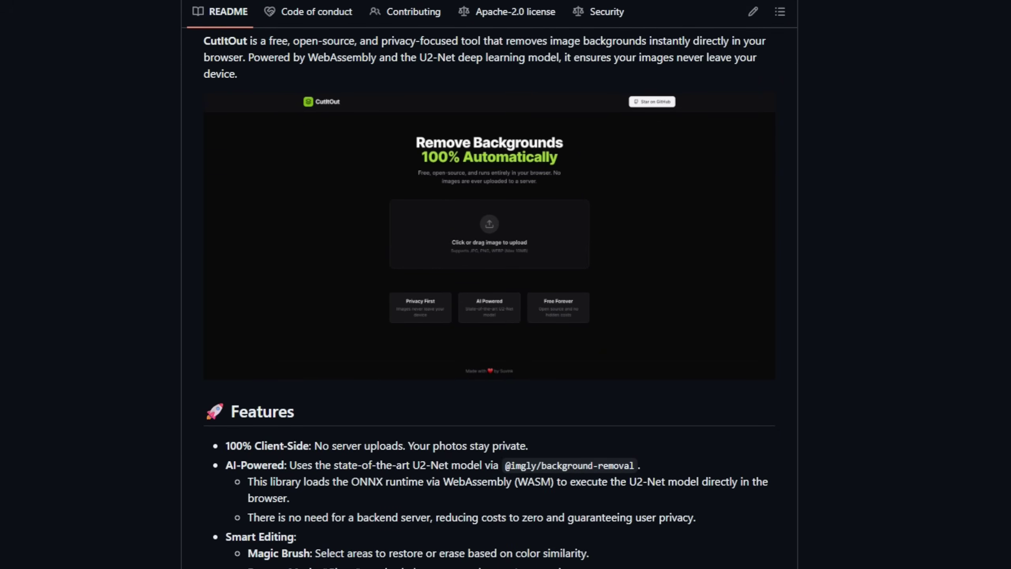
scroll(505, 316, down, 5)
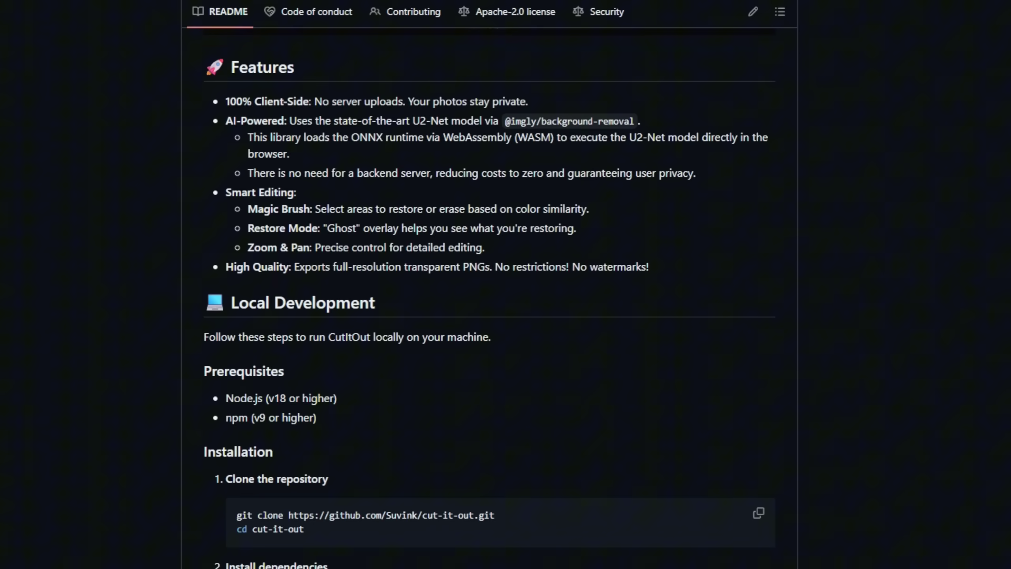
scroll(506, 316, down, 2)
scroll(505, 316, down, 4)
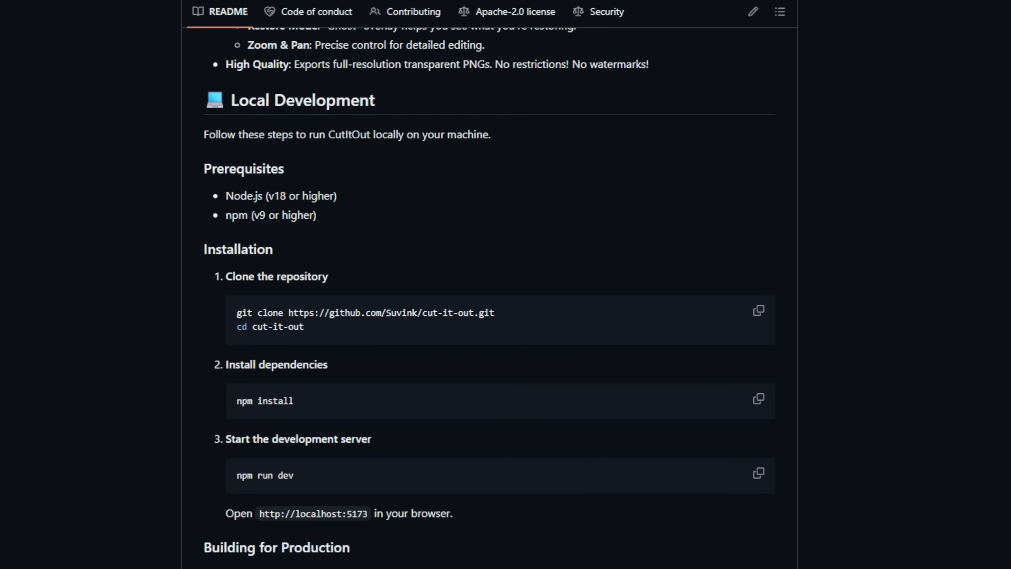
Step: Switch to the CutItOut app showing a photo with its background removed
click(153, 31)
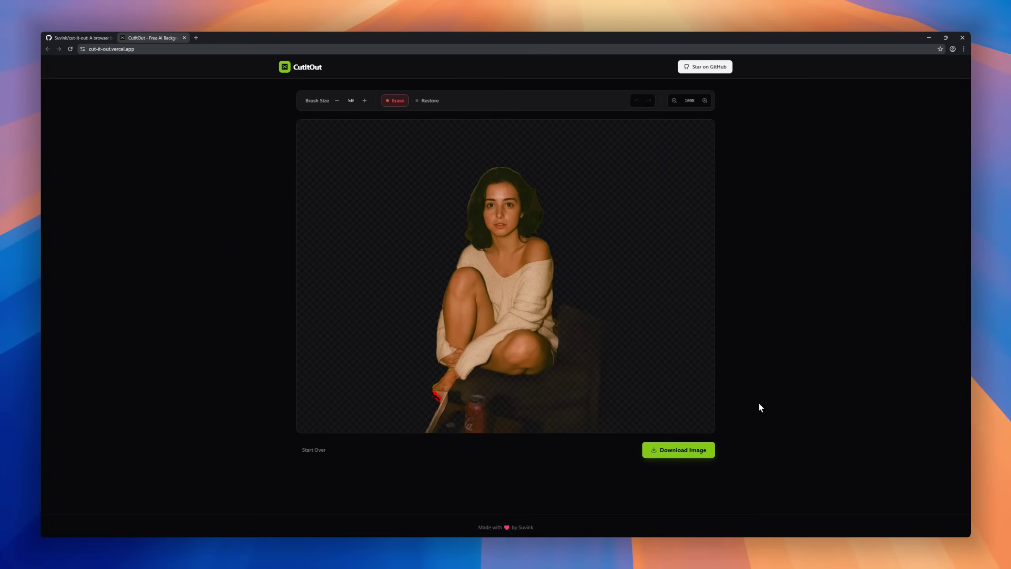
Step: Download the background-removed photo from CutItOut as a PNG
click(678, 449)
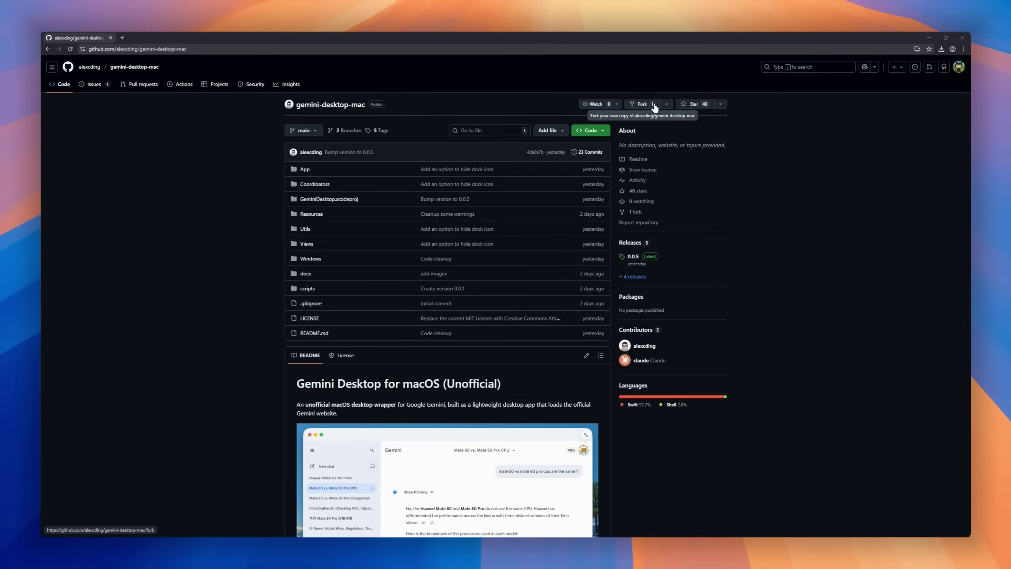
scroll(714, 149, down, 5)
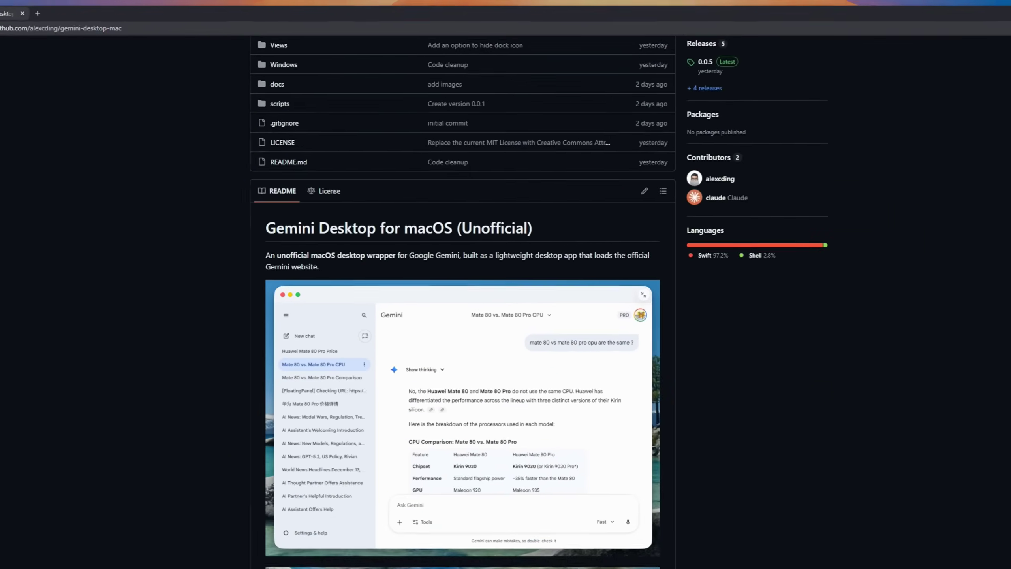
scroll(506, 316, down, 3)
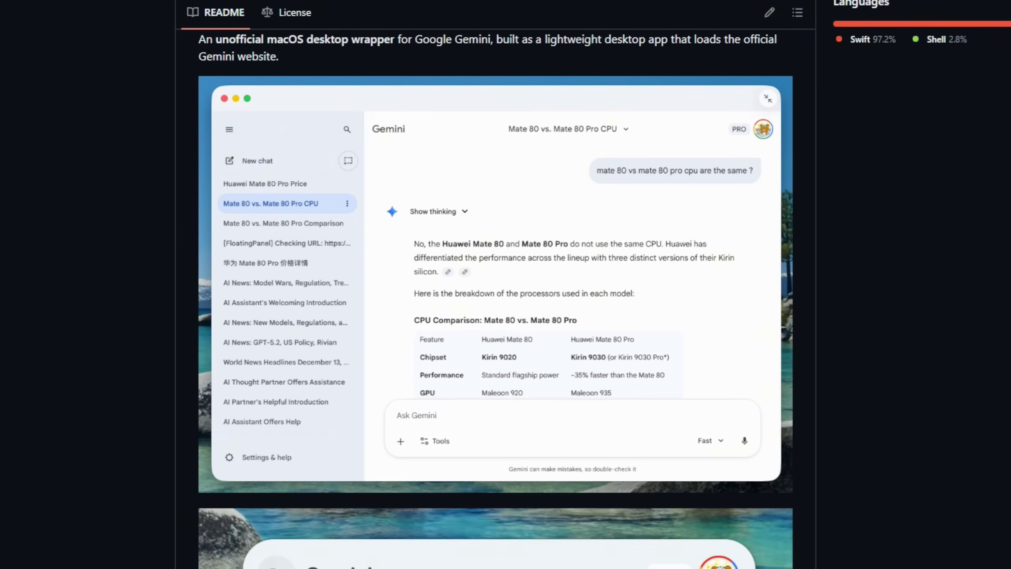
scroll(506, 316, down, 2)
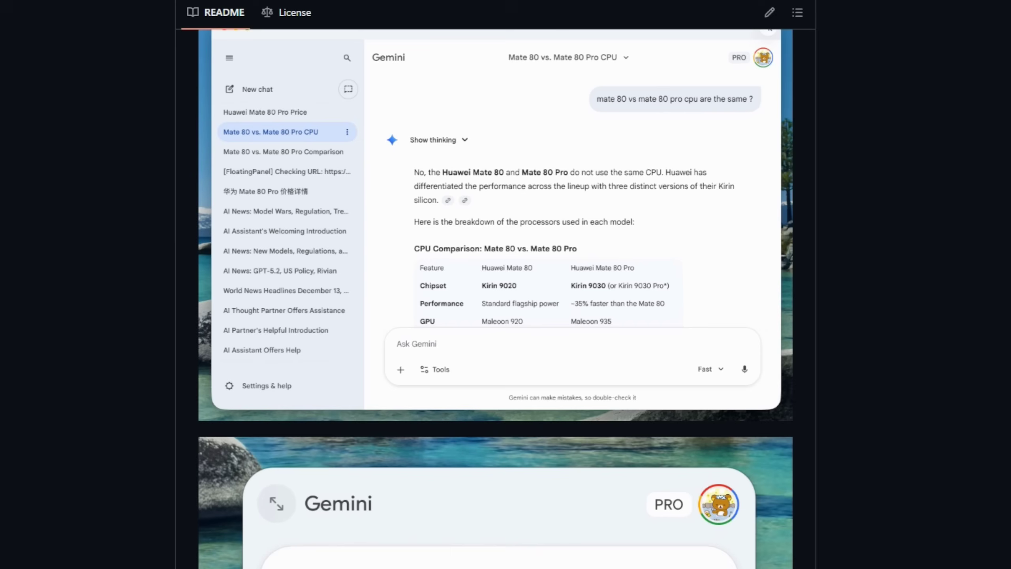
scroll(505, 315, down, 3)
scroll(506, 317, down, 3)
scroll(506, 316, down, 3)
scroll(506, 315, down, 3)
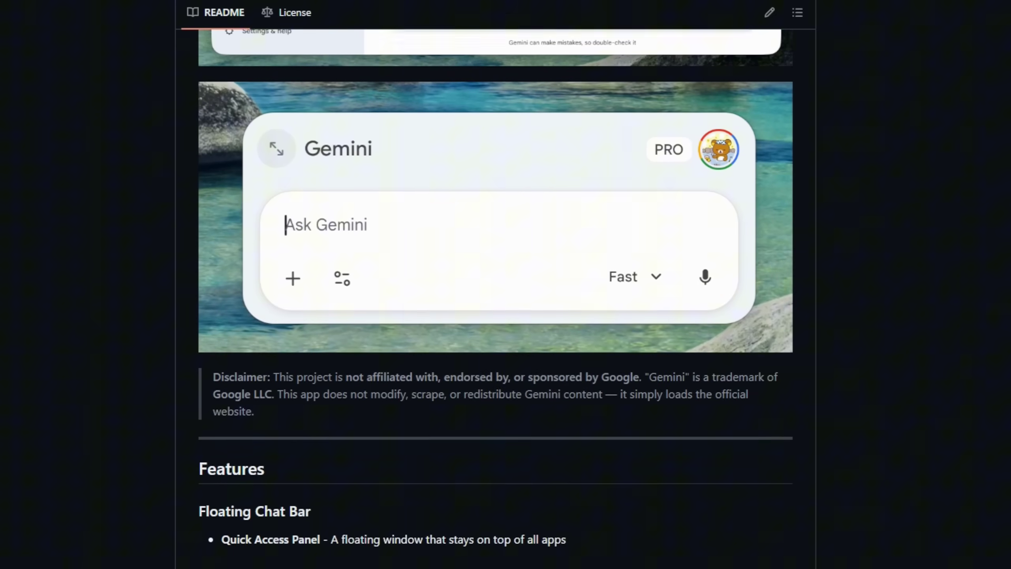
scroll(505, 316, down, 1)
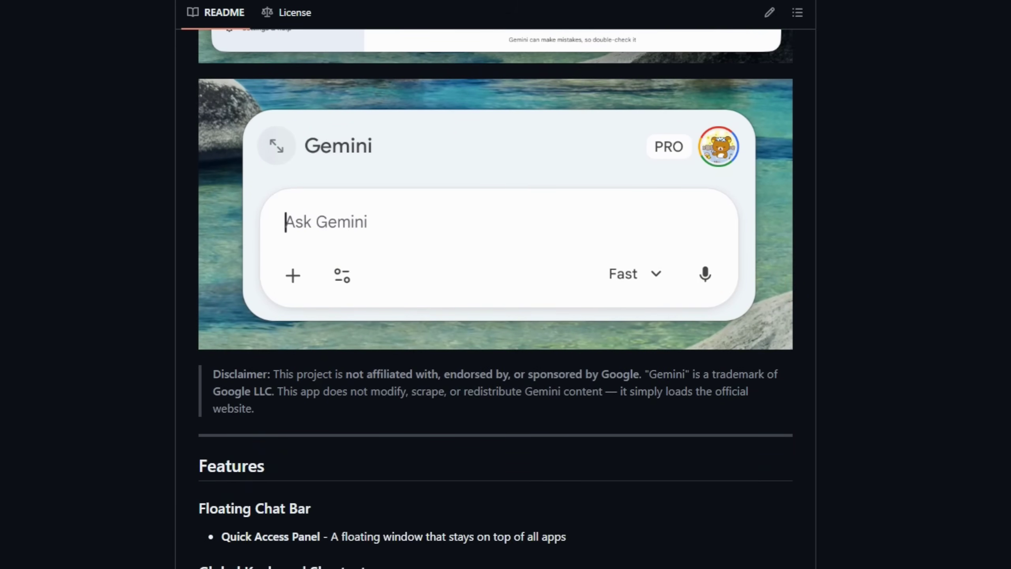
scroll(505, 316, down, 6)
scroll(505, 316, down, 2)
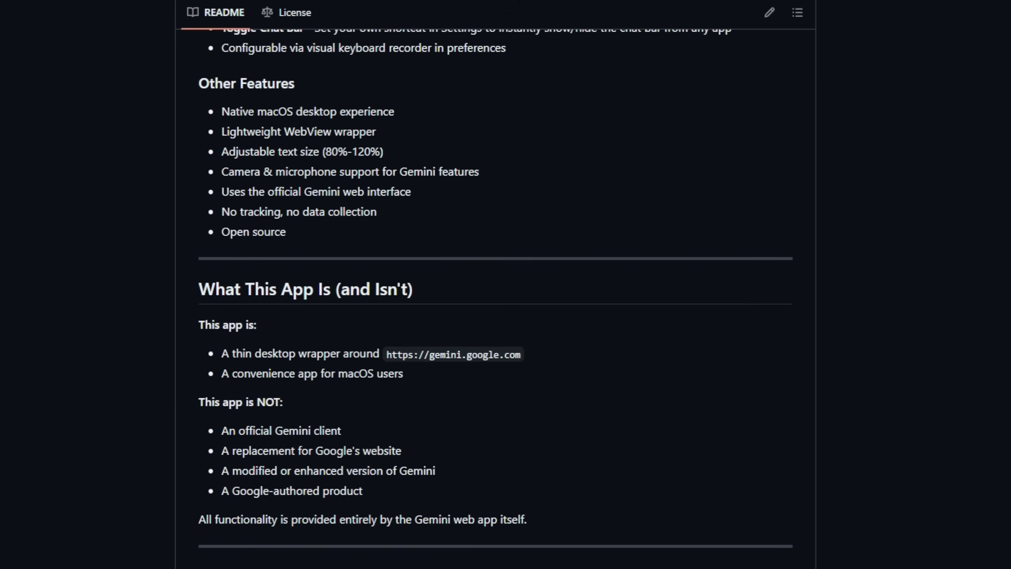
scroll(505, 315, down, 2)
scroll(505, 316, down, 1)
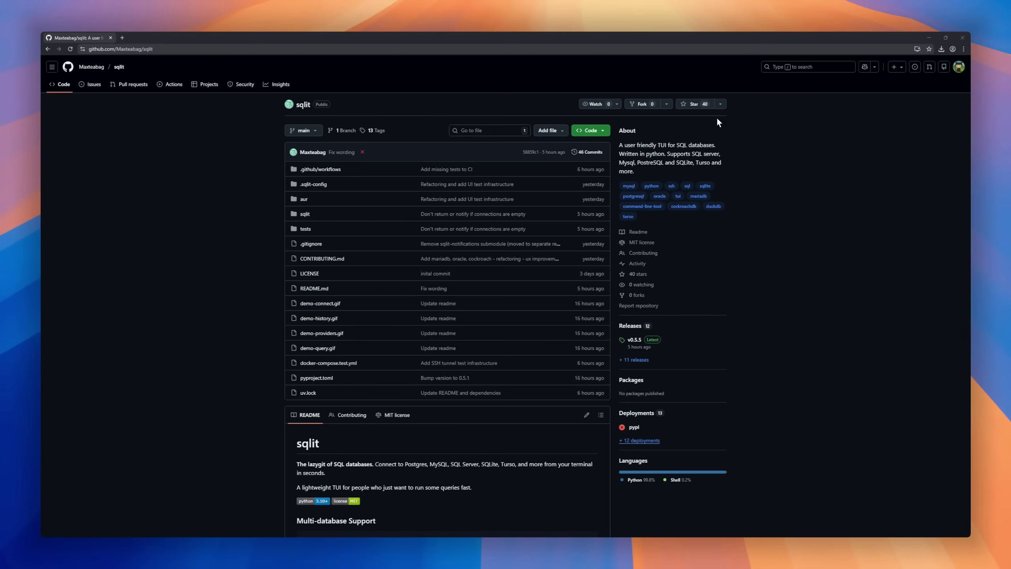
scroll(883, 336, down, 4)
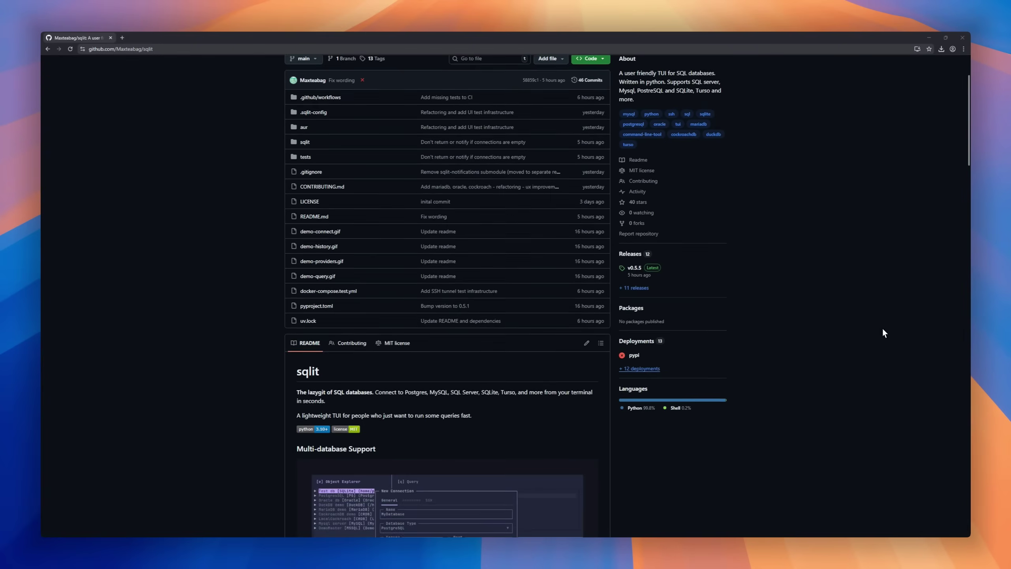
scroll(883, 336, down, 3)
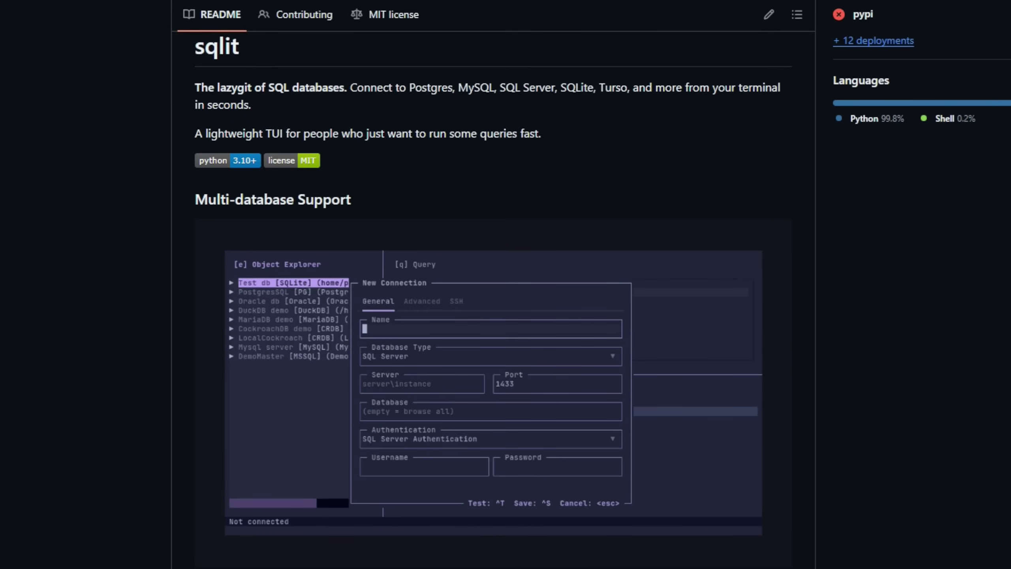
scroll(506, 316, down, 2)
scroll(505, 317, down, 2)
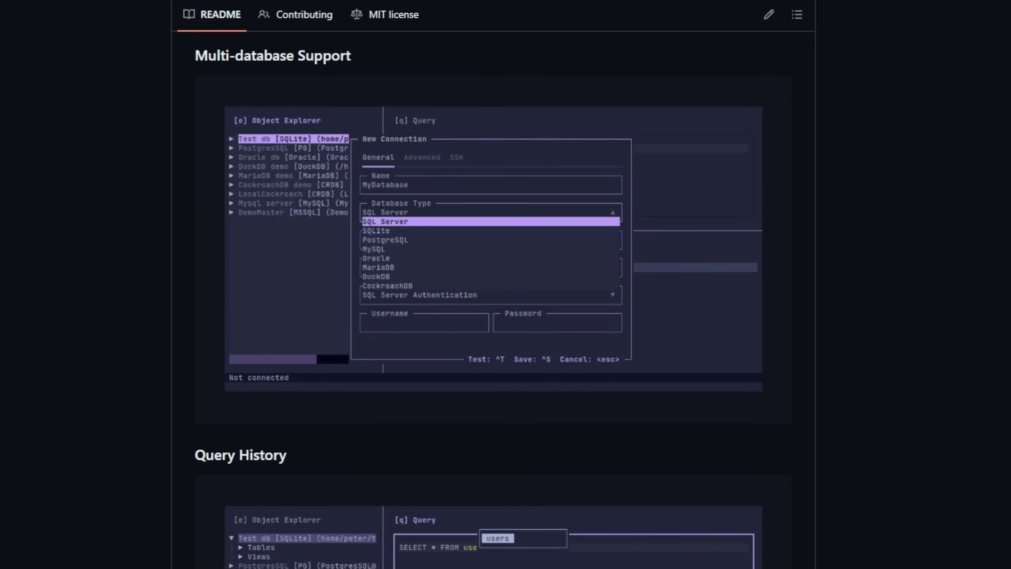
scroll(505, 316, down, 2)
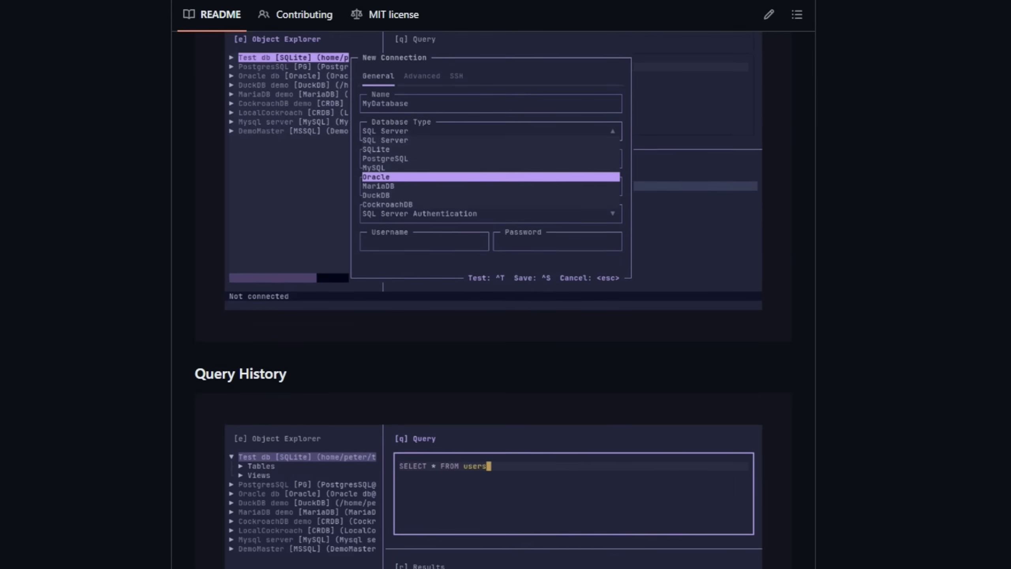
scroll(505, 316, down, 3)
scroll(506, 316, down, 2)
scroll(506, 316, down, 3)
scroll(506, 316, down, 2)
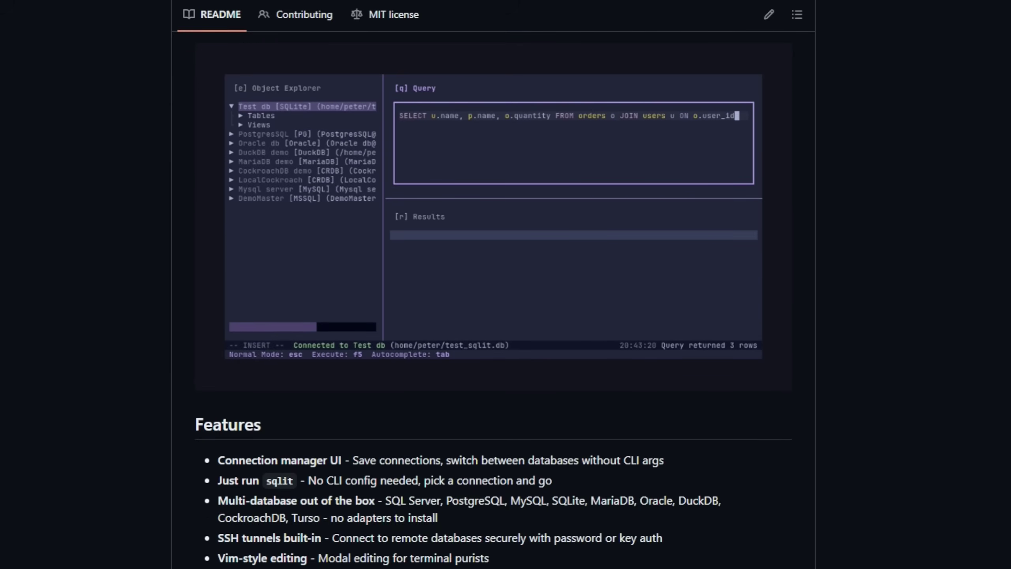
scroll(505, 316, down, 3)
scroll(506, 315, down, 2)
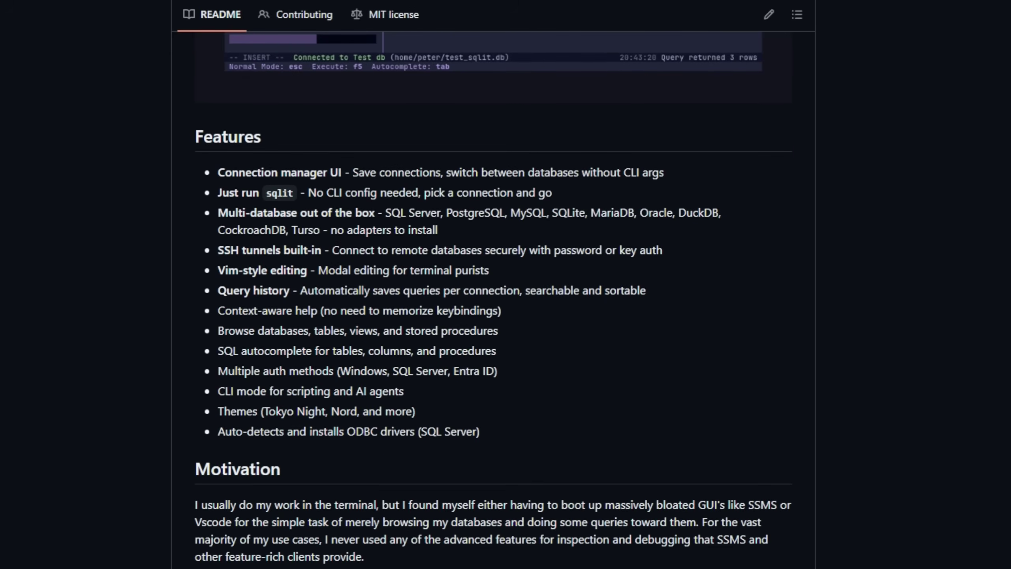
scroll(506, 317, down, 2)
scroll(505, 284, down, 4)
scroll(505, 284, down, 2)
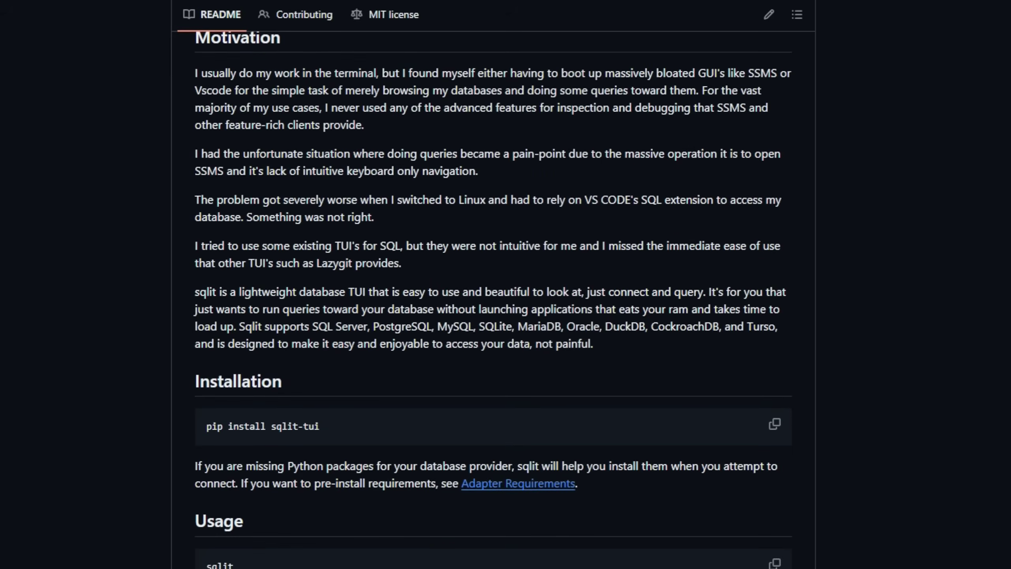
scroll(506, 285, down, 5)
scroll(880, 341, down, 5)
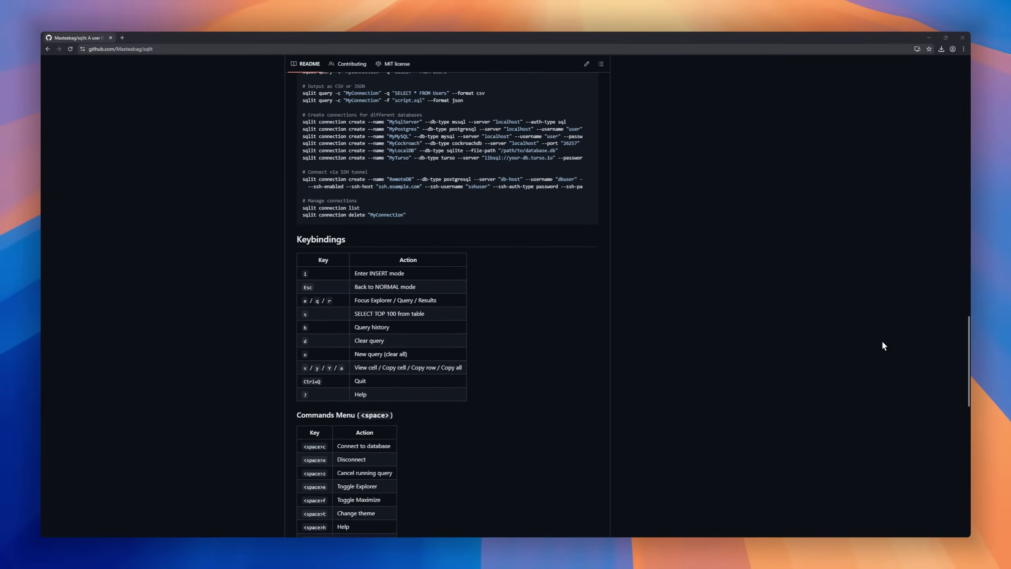
scroll(879, 341, down, 5)
scroll(880, 342, down, 4)
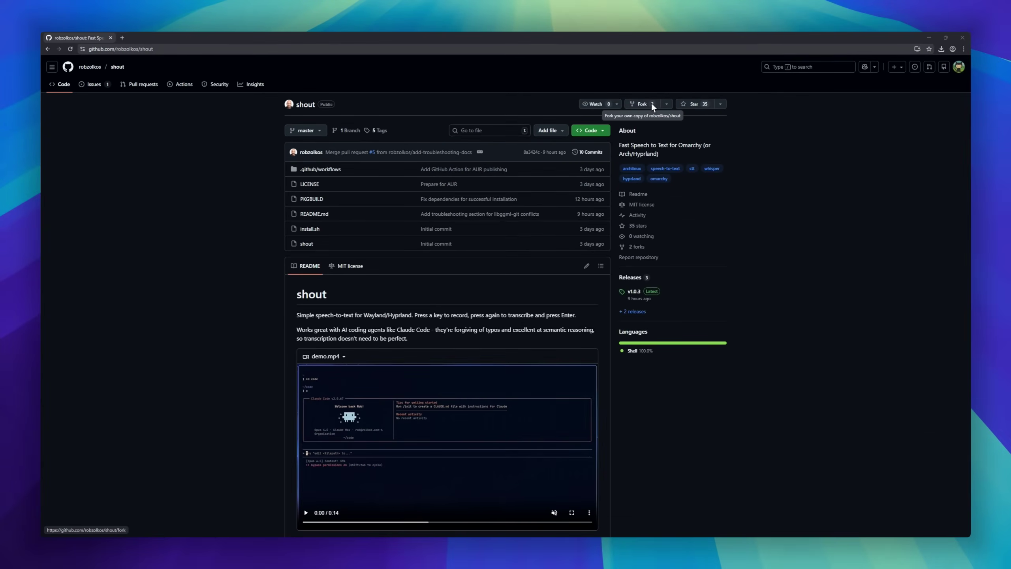
scroll(802, 287, down, 3)
scroll(807, 292, down, 3)
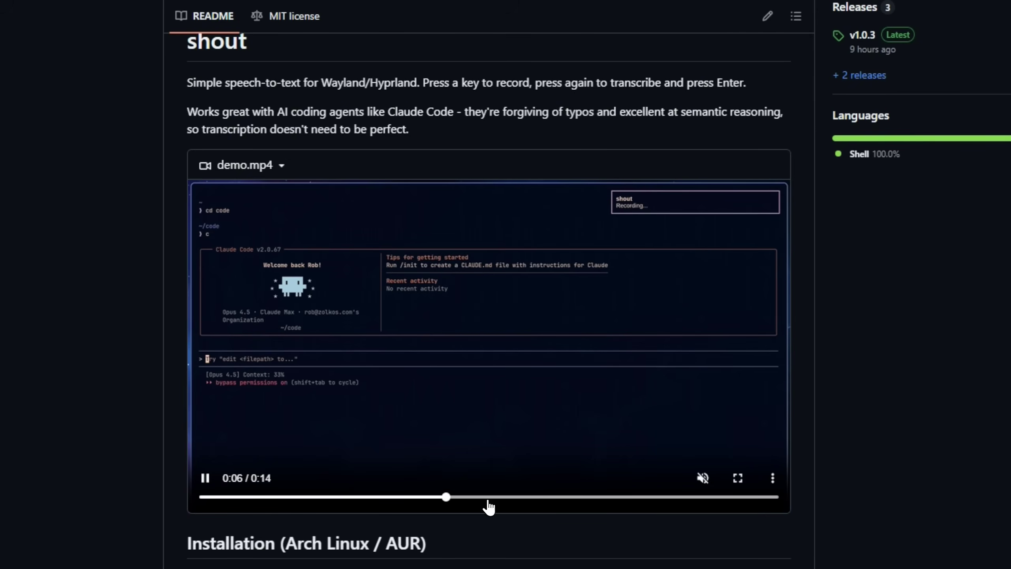
Step: Skip the shout demo.mp4 video ahead toward its end
drag(518, 499, 600, 499)
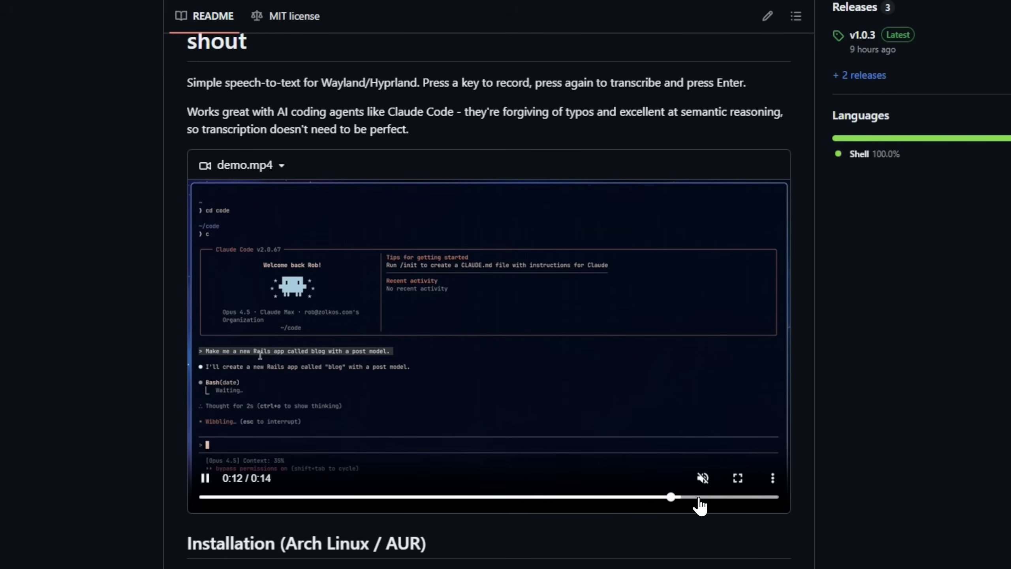
scroll(474, 316, down, 2)
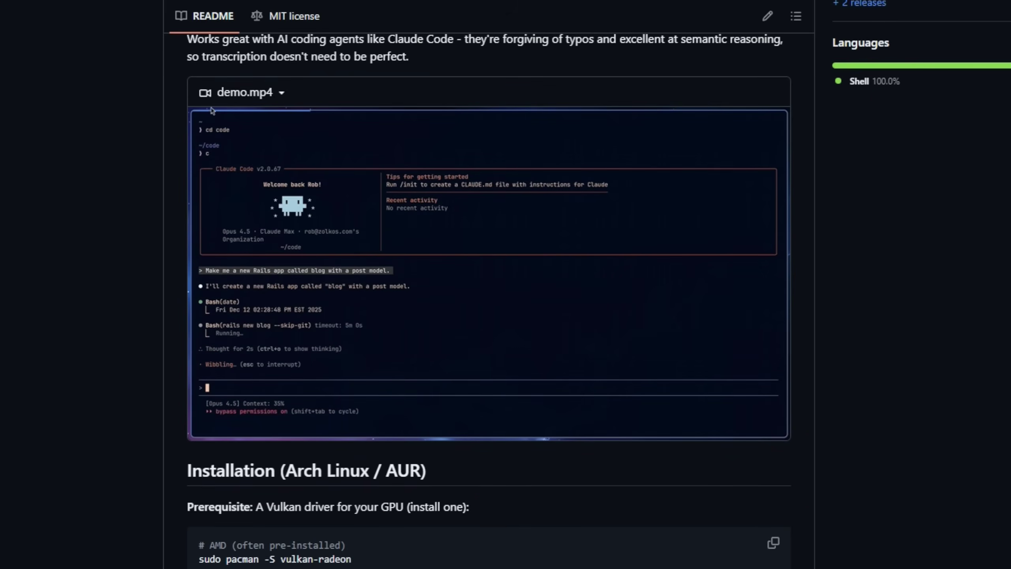
scroll(474, 316, down, 2)
scroll(474, 315, down, 2)
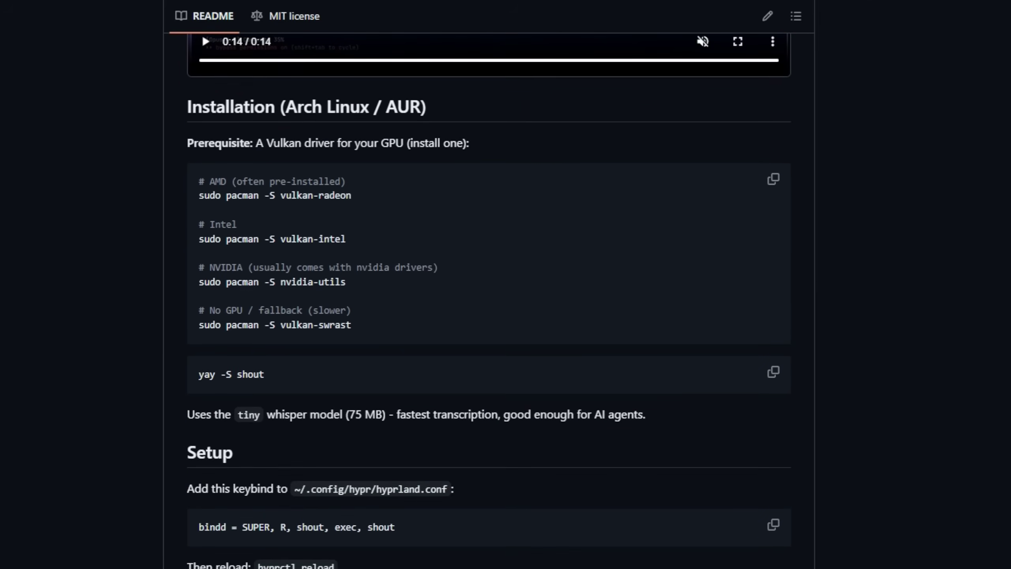
scroll(474, 316, down, 2)
scroll(473, 316, down, 1)
scroll(474, 317, down, 1)
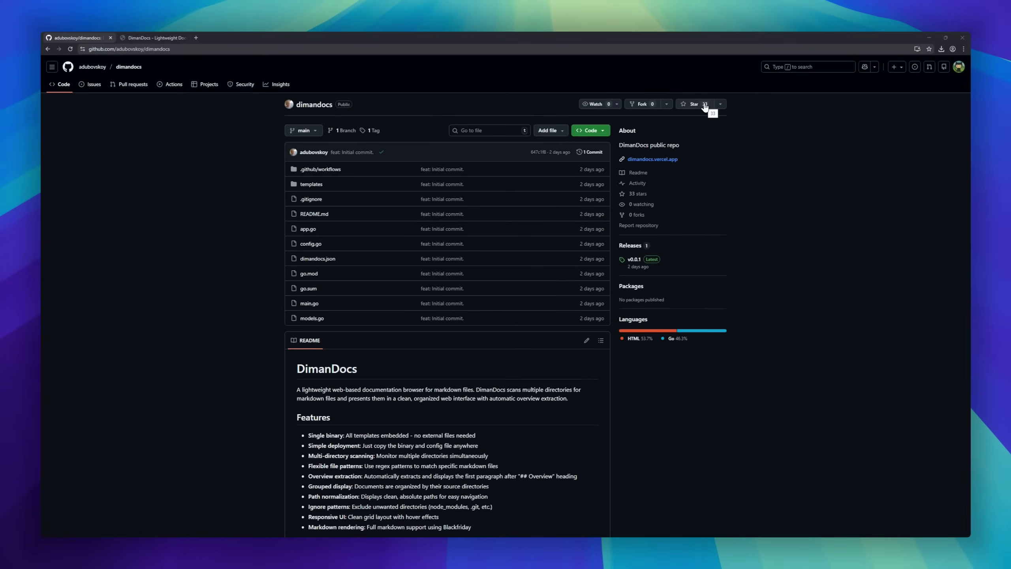
scroll(886, 286, down, 4)
scroll(886, 287, down, 3)
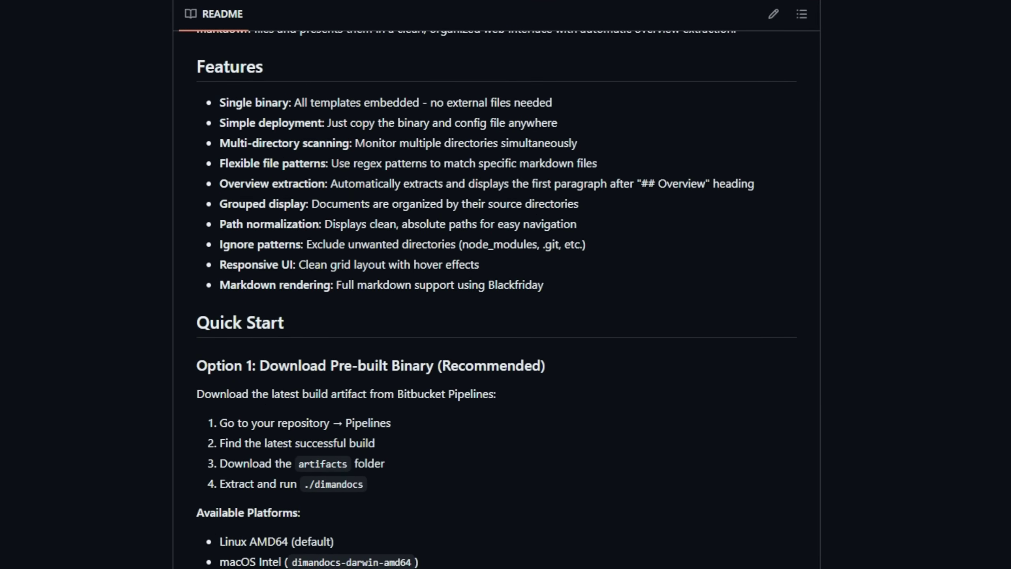
scroll(506, 285, down, 1)
scroll(505, 285, down, 4)
scroll(505, 284, down, 3)
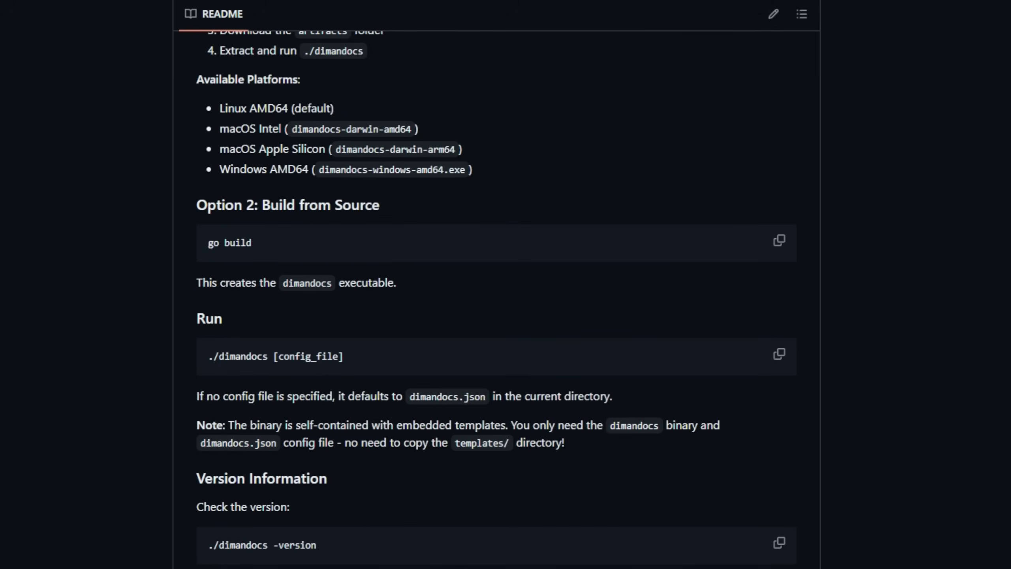
scroll(505, 284, down, 1)
scroll(505, 284, down, 4)
scroll(505, 284, down, 4)
scroll(506, 284, down, 3)
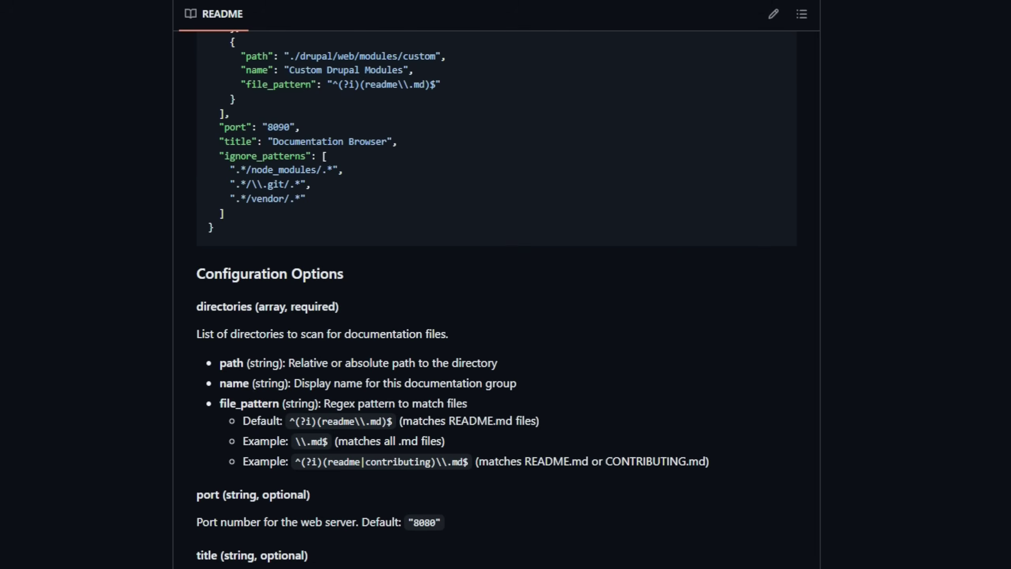
scroll(506, 284, down, 3)
scroll(506, 285, down, 3)
scroll(506, 285, down, 4)
scroll(506, 285, down, 4)
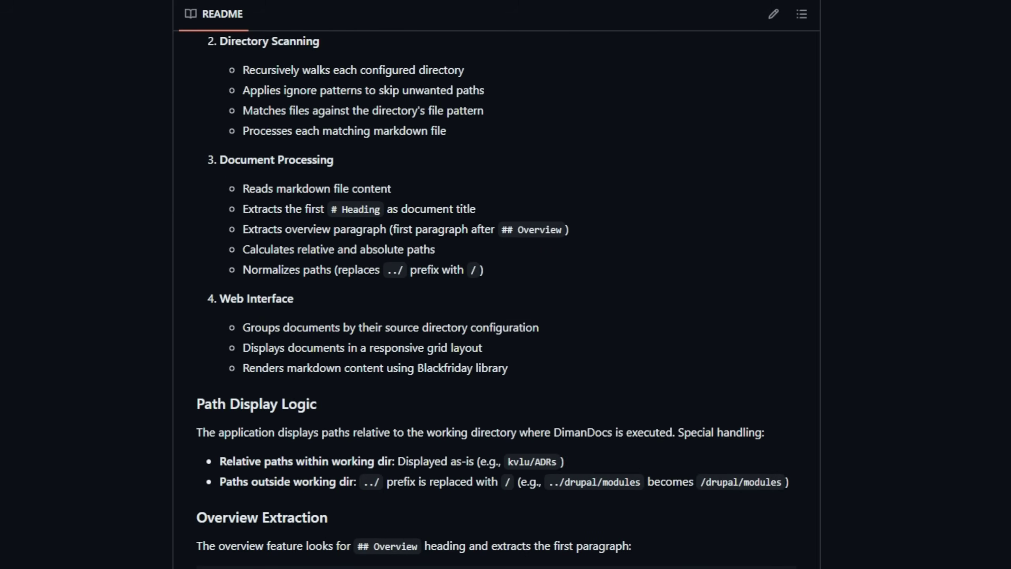
scroll(505, 284, down, 4)
scroll(505, 285, down, 3)
Step: Switch to the DimanDocs project website
click(170, 37)
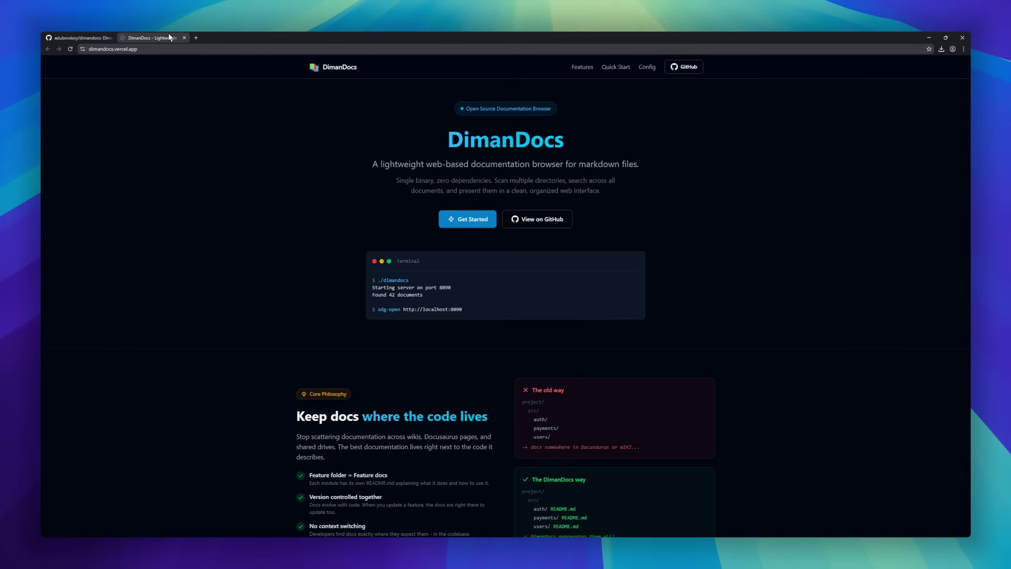
scroll(548, 162, down, 1)
scroll(814, 269, down, 3)
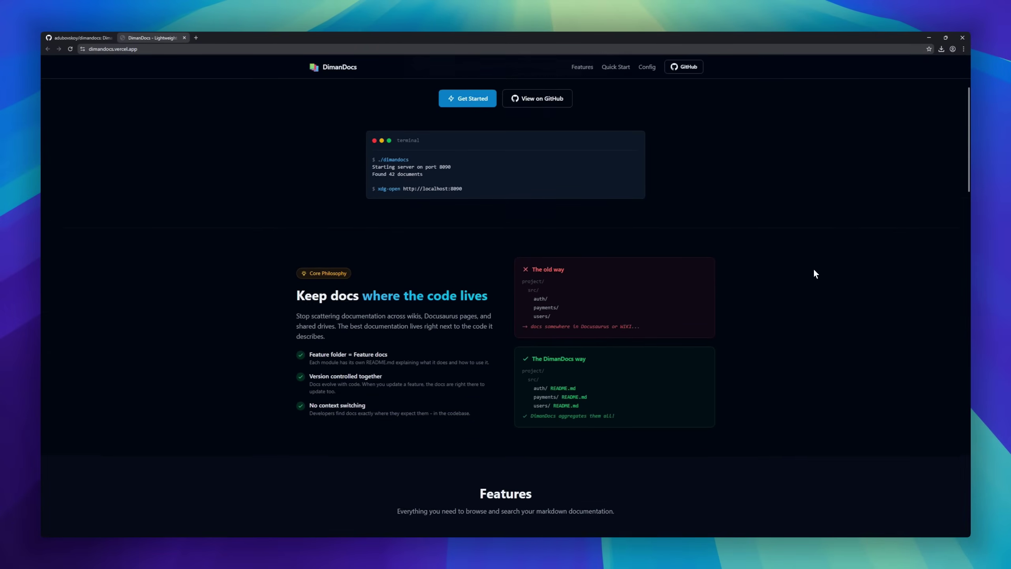
scroll(847, 271, down, 1)
scroll(848, 271, down, 2)
scroll(847, 271, down, 2)
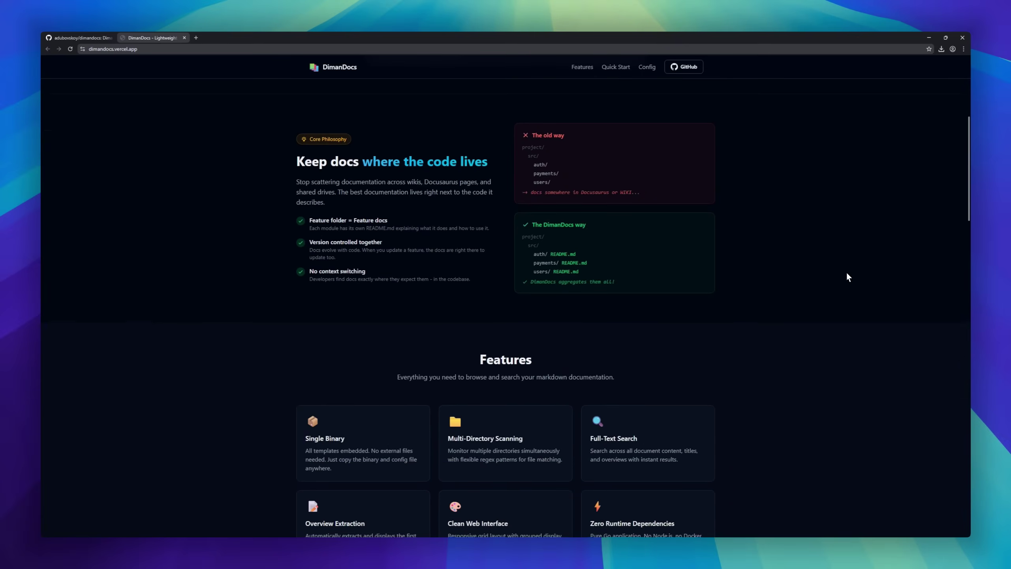
scroll(846, 271, down, 2)
scroll(847, 273, down, 2)
scroll(847, 272, down, 2)
scroll(847, 273, down, 3)
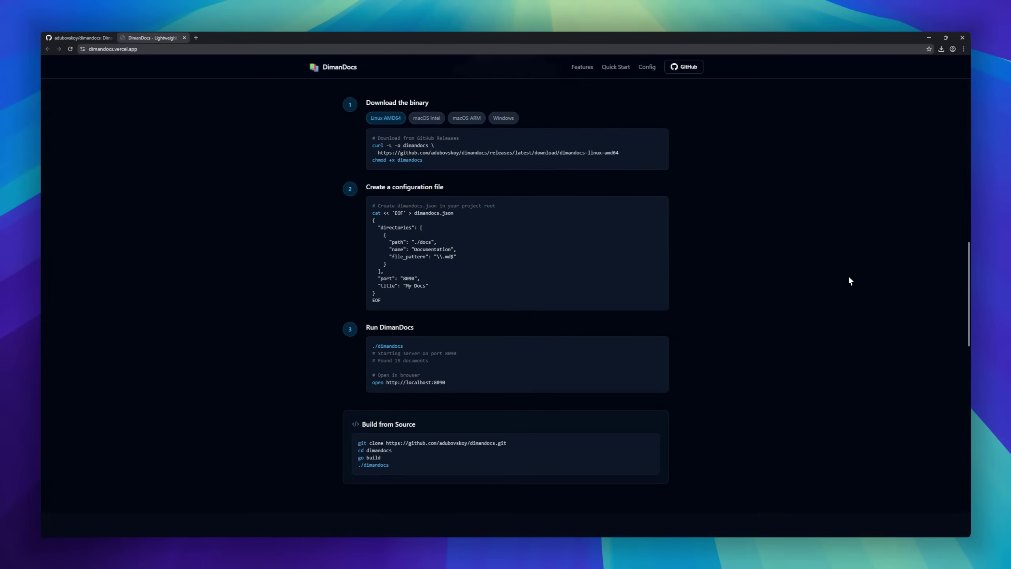
scroll(848, 275, down, 3)
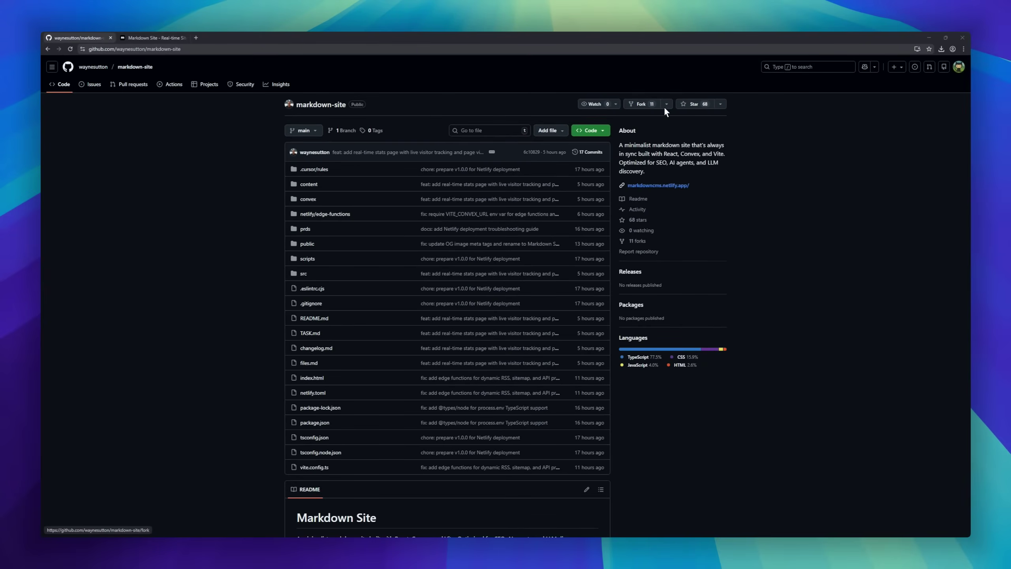
scroll(875, 292, down, 5)
scroll(872, 294, down, 5)
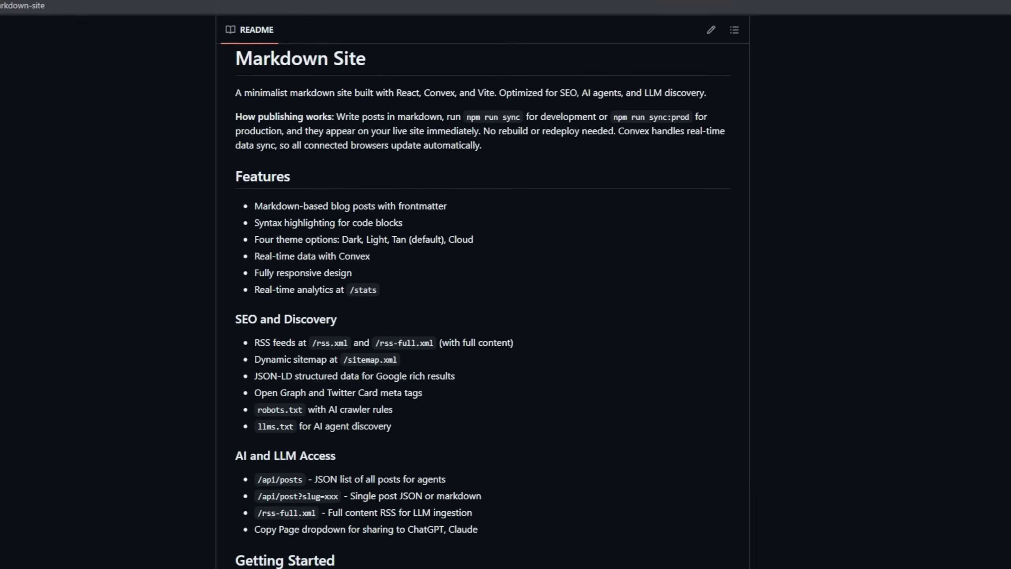
scroll(872, 294, down, 5)
scroll(872, 294, down, 5)
scroll(872, 294, down, 5)
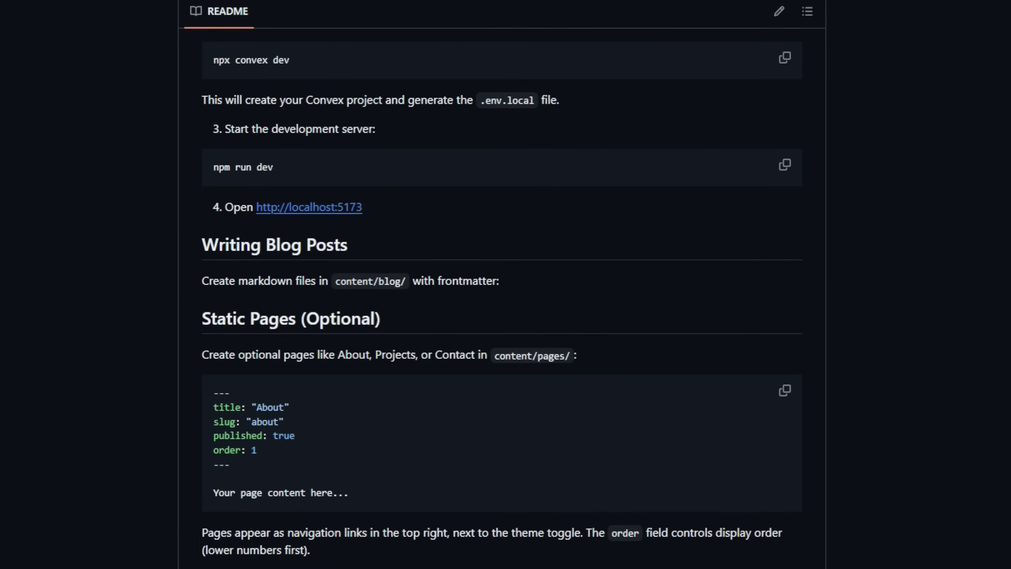
scroll(506, 294, down, 8)
scroll(505, 294, down, 8)
scroll(506, 294, down, 8)
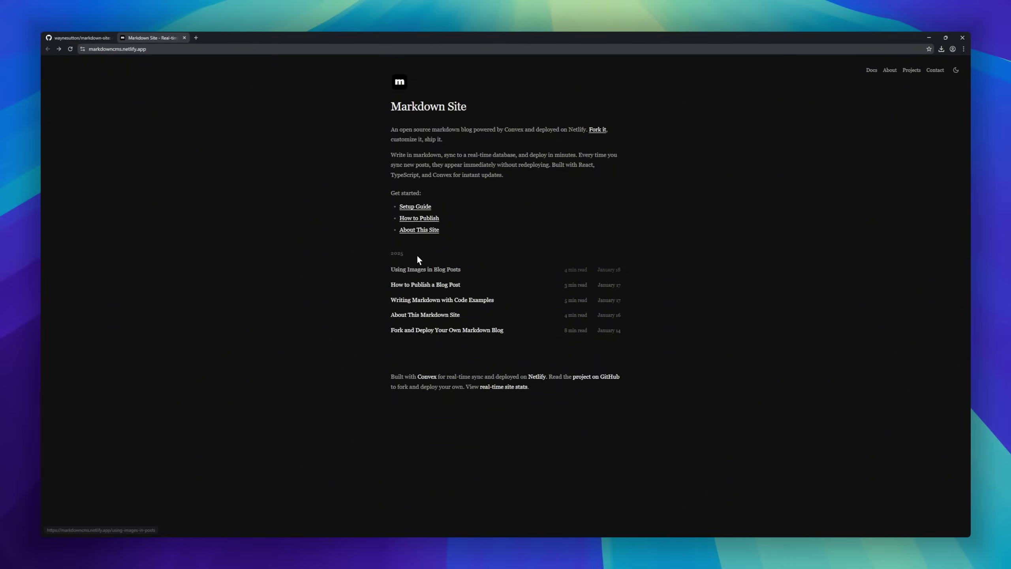
Step: Read the 'Using Images in Blog Posts' article, then open the site's Docs page
click(415, 270)
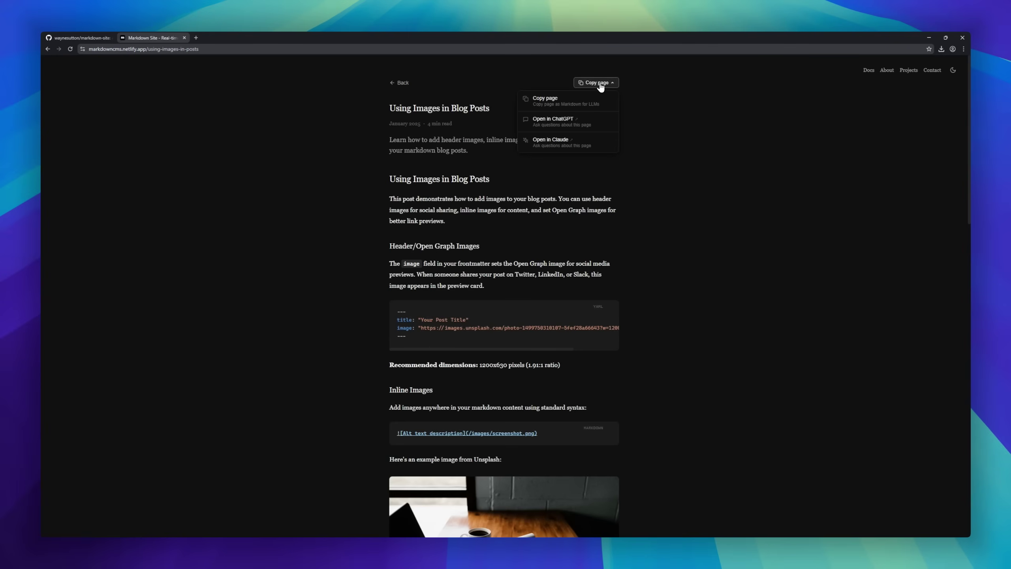
scroll(882, 158, down, 6)
scroll(871, 214, down, 6)
scroll(866, 226, down, 6)
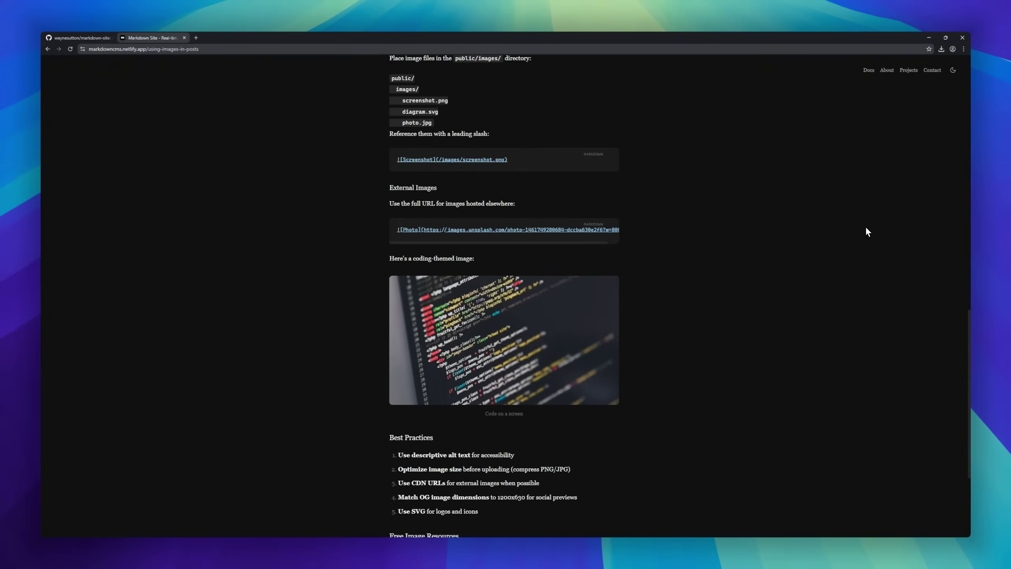
scroll(857, 234, down, 4)
scroll(475, 121, up, 2)
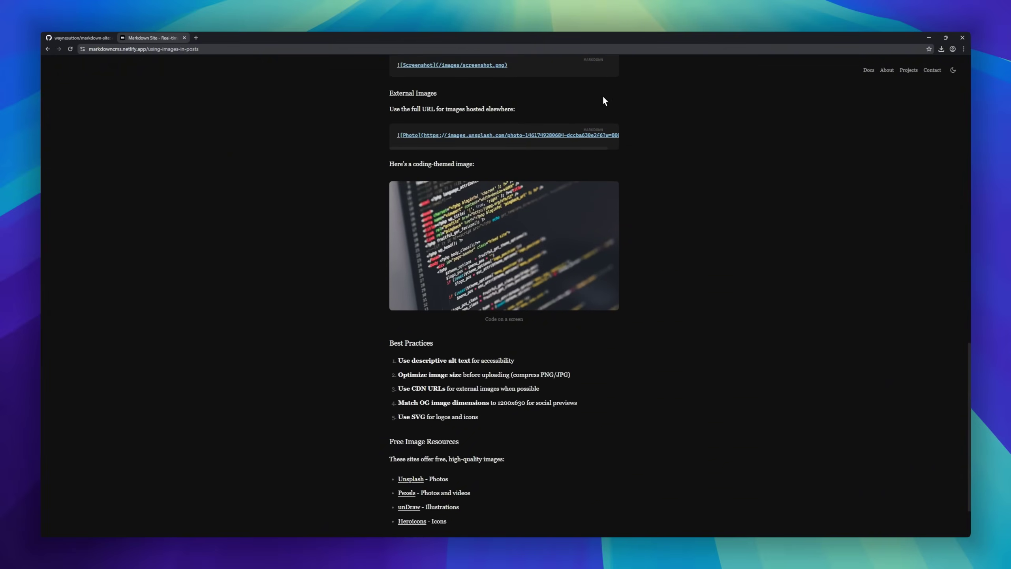
click(869, 70)
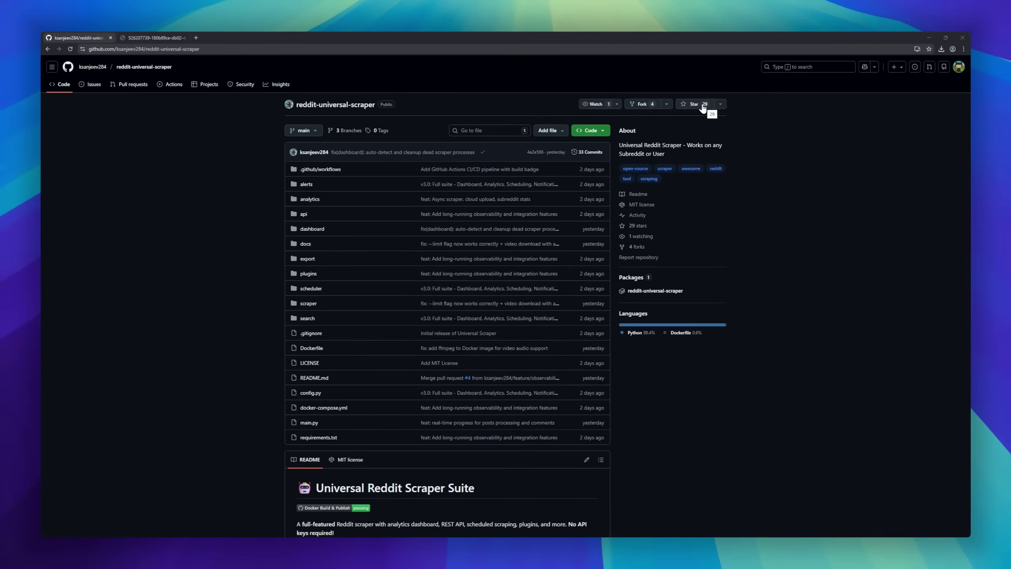
scroll(749, 203, down, 5)
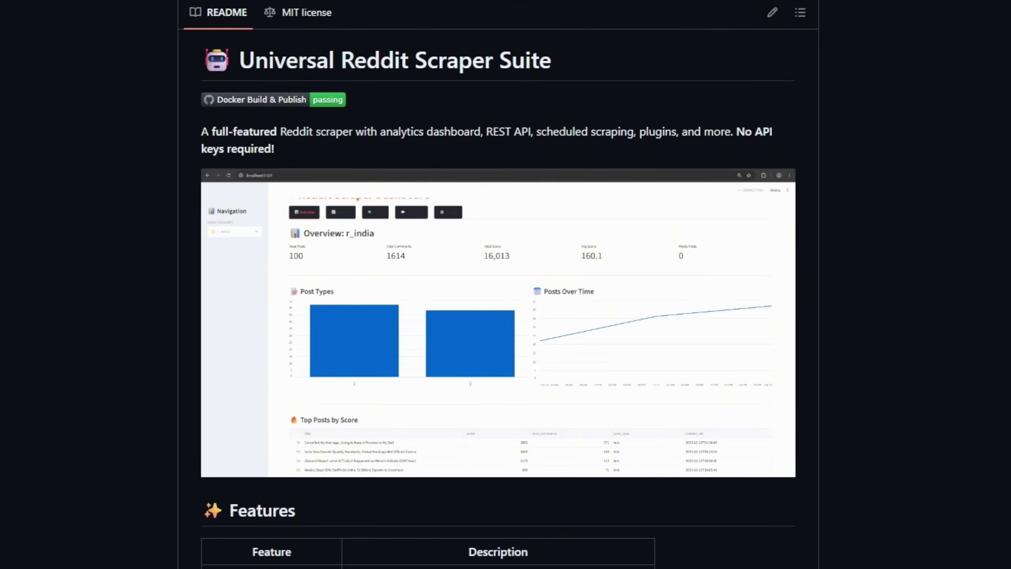
scroll(498, 315, down, 2)
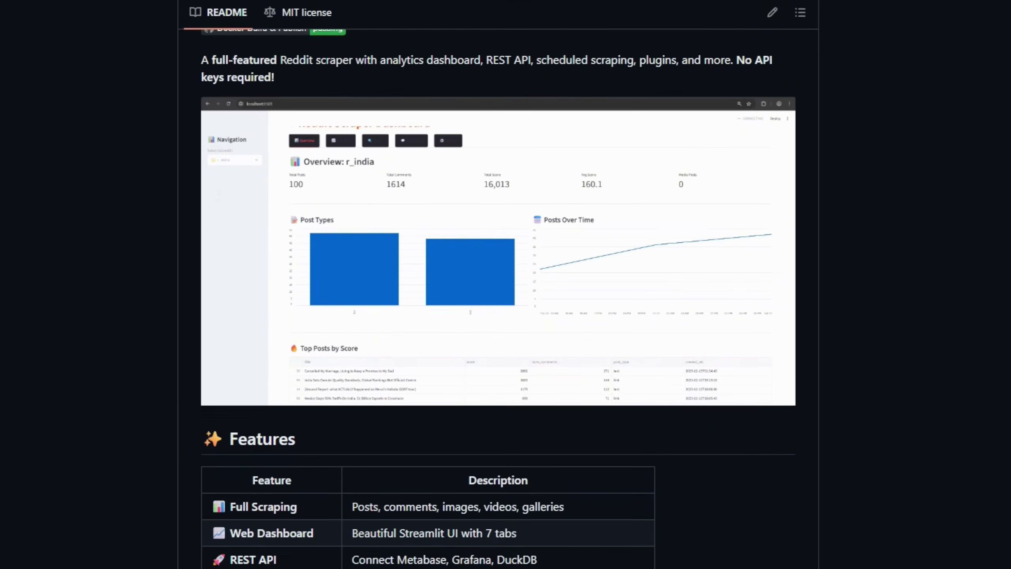
scroll(498, 316, down, 2)
scroll(497, 317, down, 3)
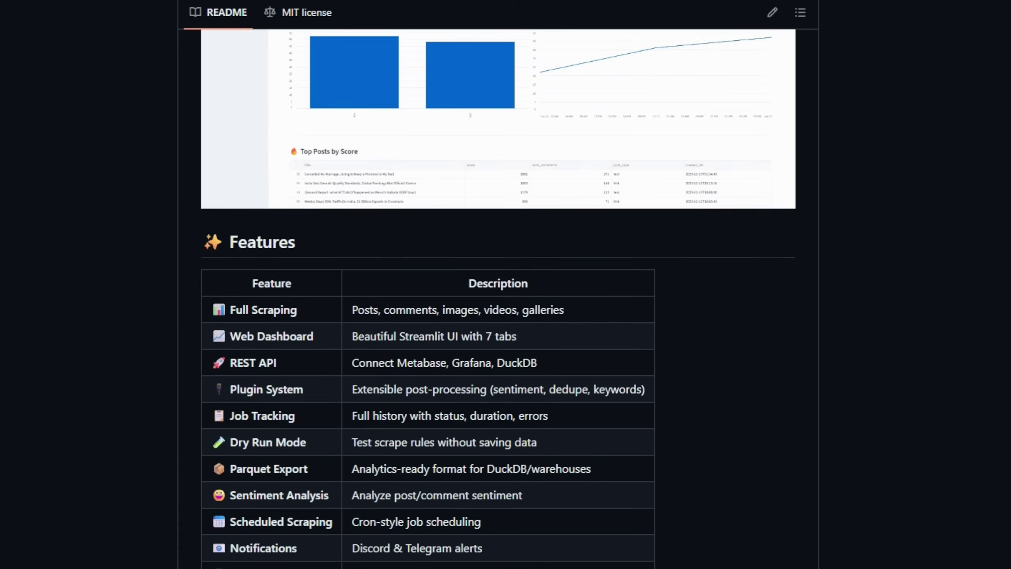
scroll(498, 316, down, 3)
scroll(498, 316, down, 2)
scroll(497, 316, down, 3)
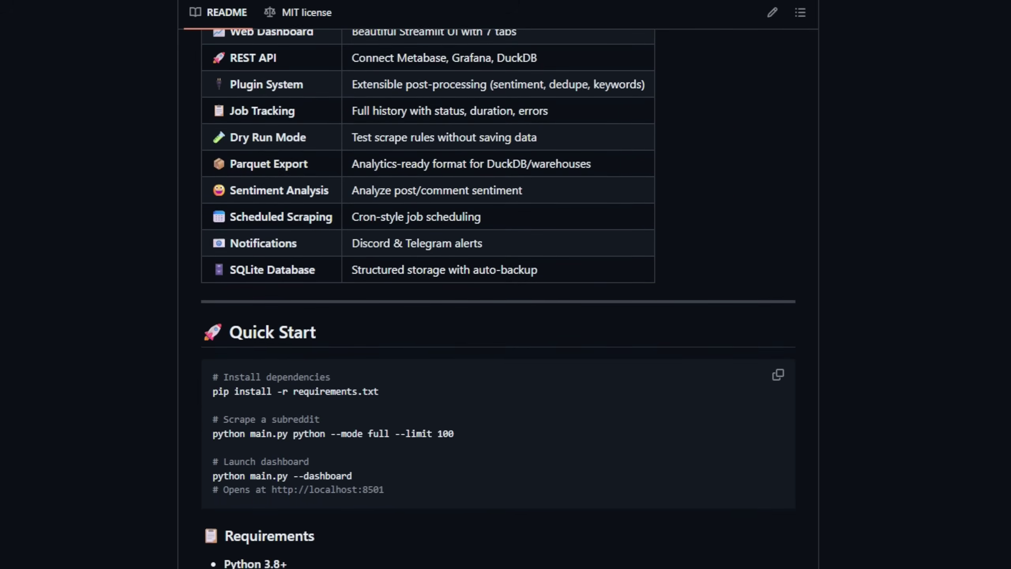
scroll(497, 316, down, 2)
scroll(498, 316, down, 3)
scroll(498, 316, down, 3)
scroll(497, 316, down, 3)
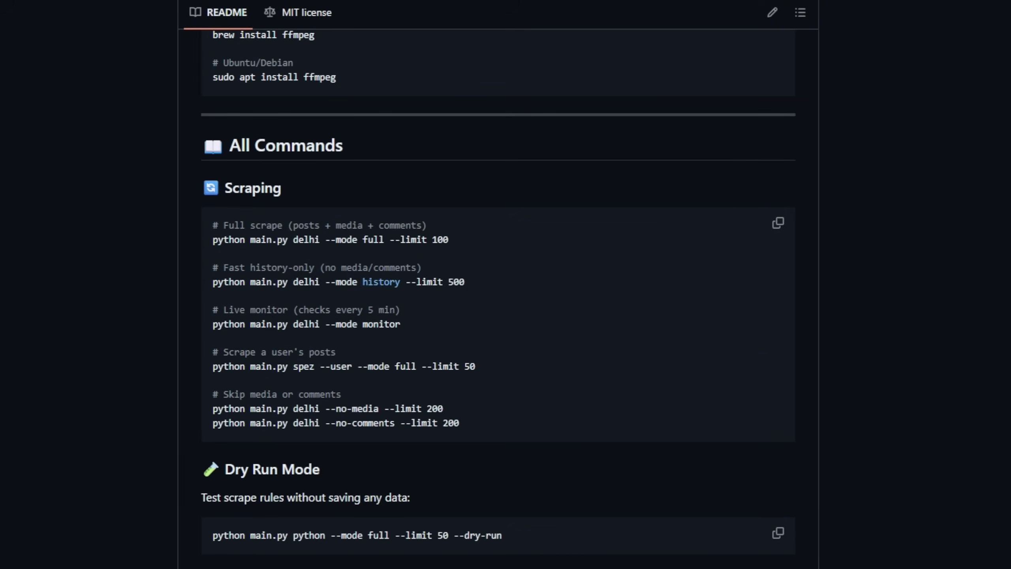
scroll(498, 316, down, 1)
scroll(498, 316, down, 5)
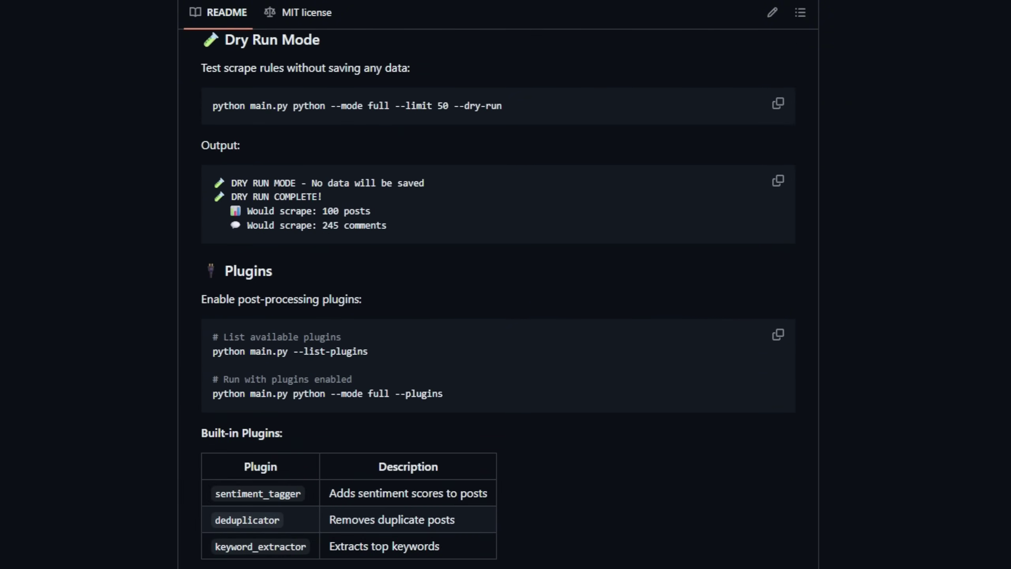
scroll(498, 316, down, 5)
scroll(498, 315, down, 5)
scroll(498, 316, down, 5)
scroll(498, 316, down, 4)
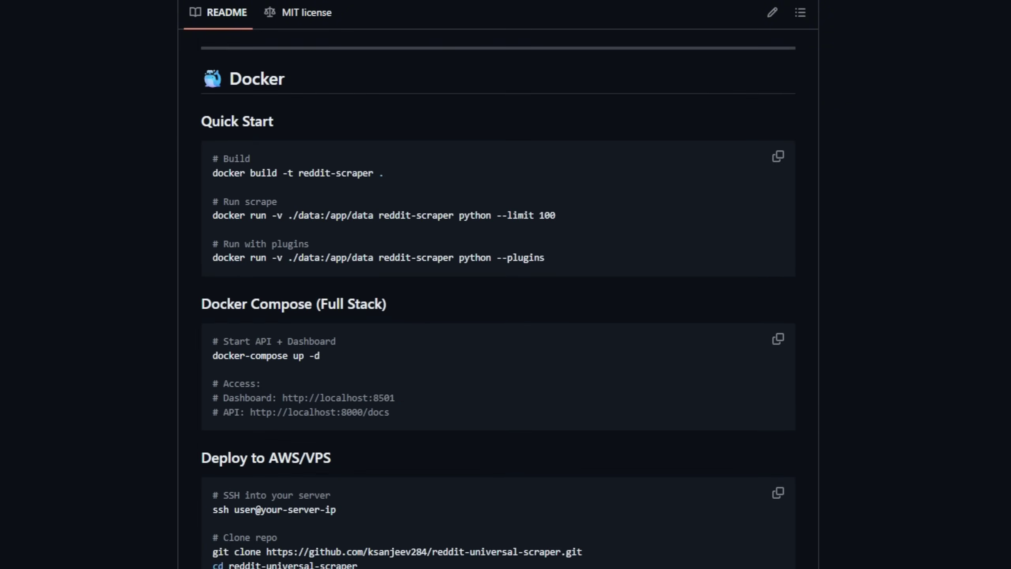
scroll(497, 316, down, 5)
scroll(497, 316, down, 5)
scroll(498, 316, down, 5)
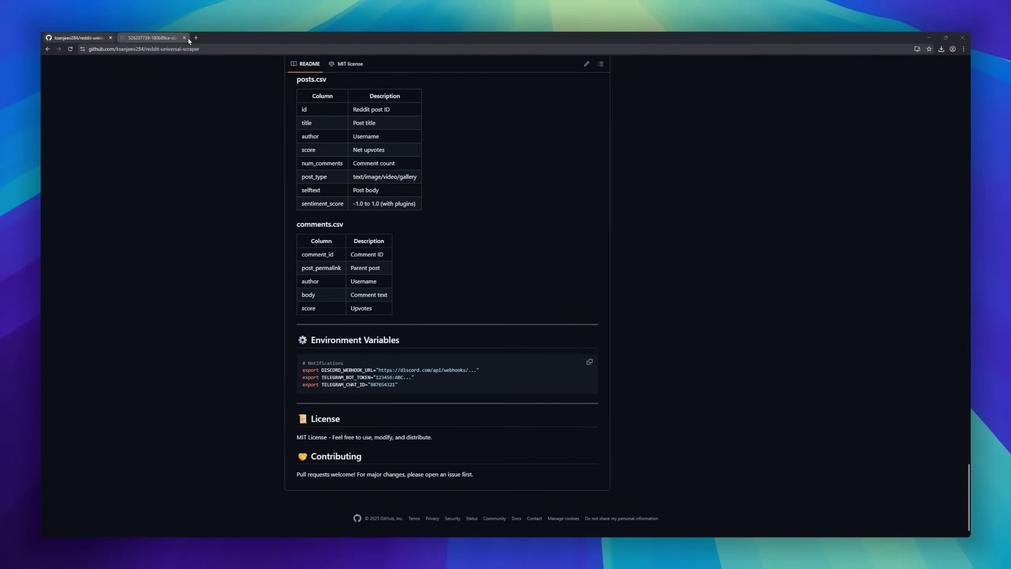
Step: View the reddit-universal-scraper dashboard screenshot at full size in the second tab
click(170, 38)
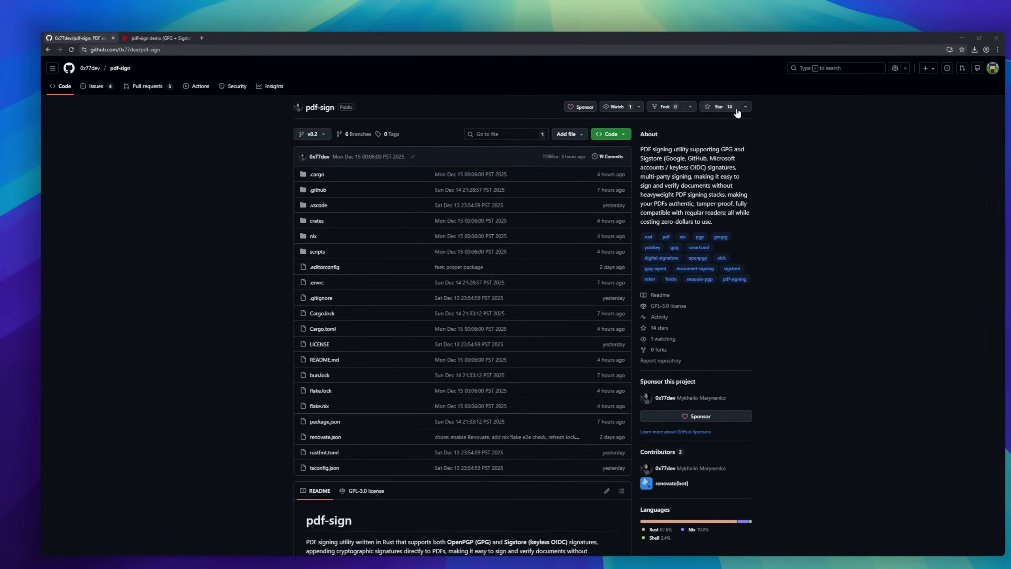
scroll(831, 293, down, 5)
scroll(831, 289, down, 5)
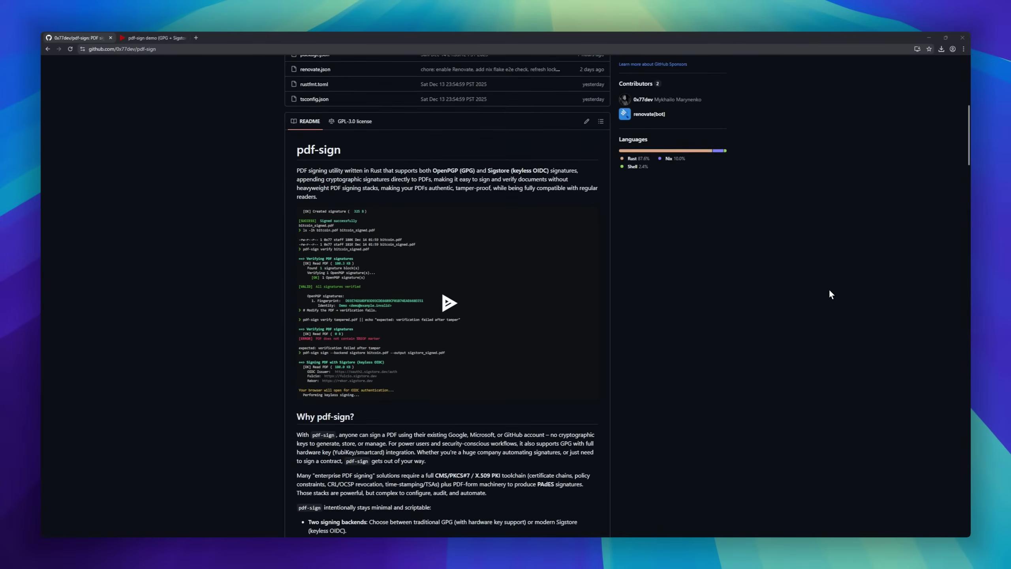
scroll(831, 289, down, 3)
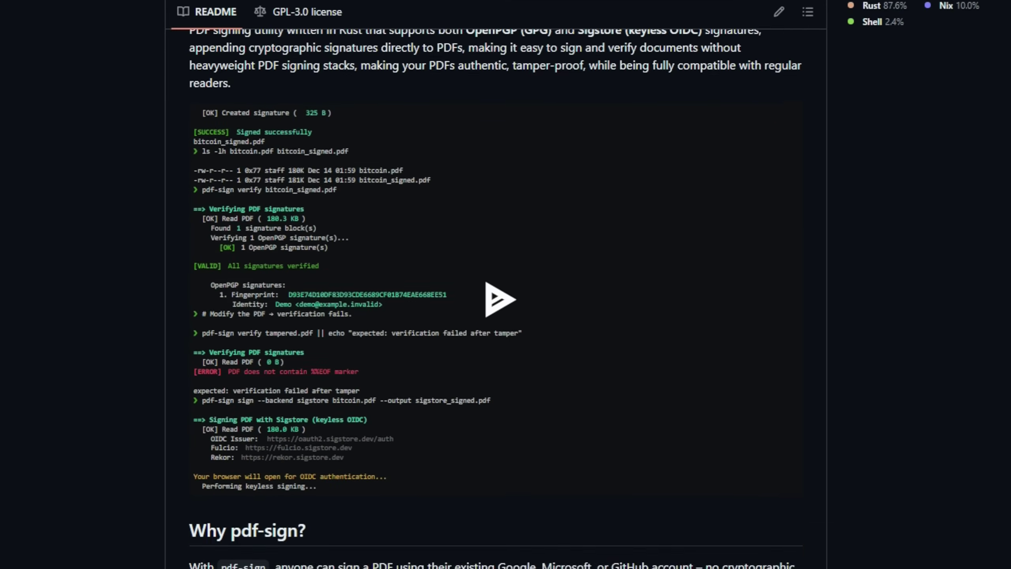
scroll(831, 289, down, 5)
scroll(831, 289, down, 3)
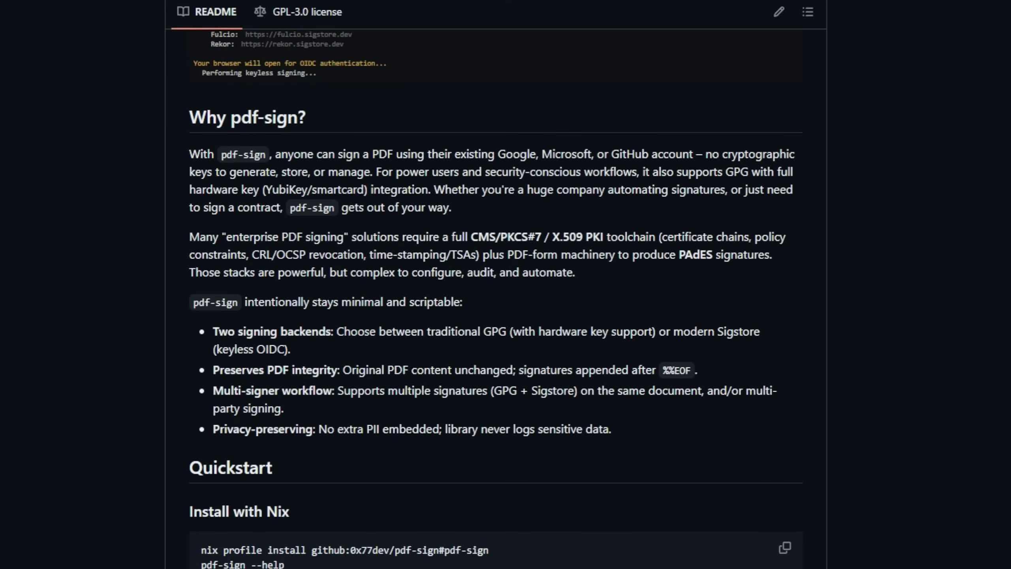
scroll(505, 284, down, 5)
scroll(506, 285, down, 5)
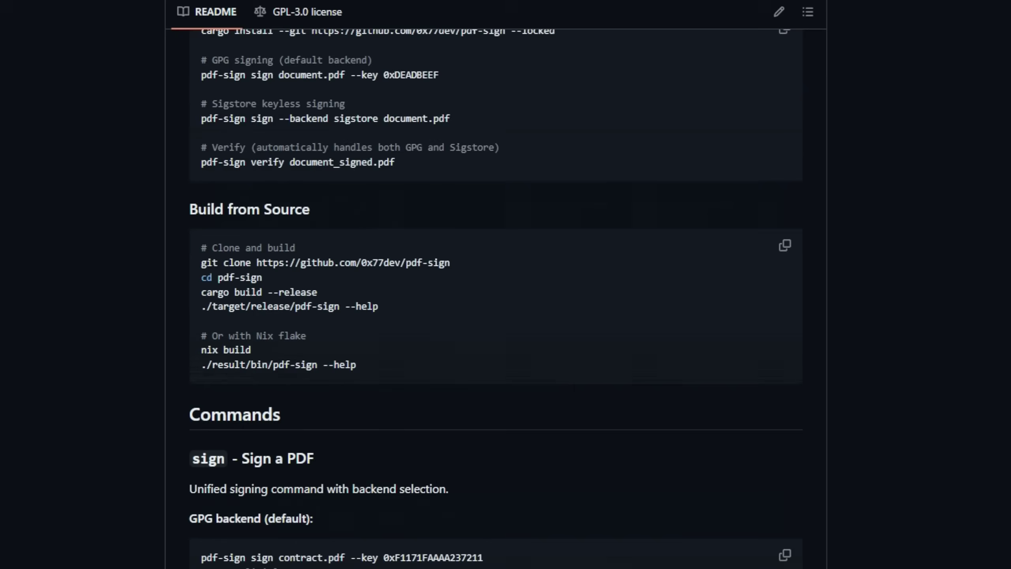
scroll(505, 284, down, 5)
scroll(506, 284, down, 4)
scroll(506, 284, down, 5)
scroll(505, 285, down, 5)
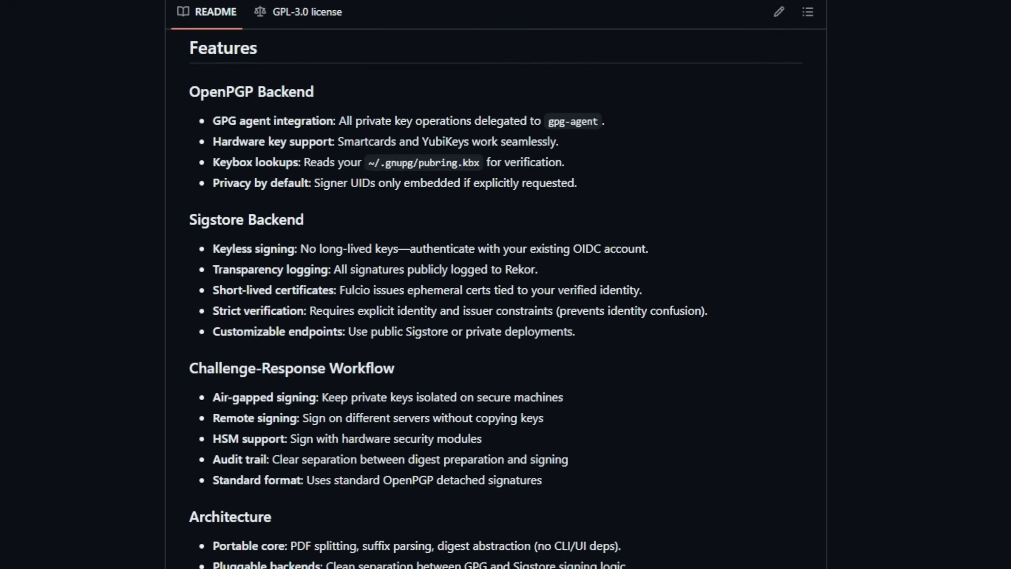
scroll(505, 285, down, 5)
scroll(505, 284, down, 4)
scroll(506, 284, down, 5)
scroll(506, 285, down, 5)
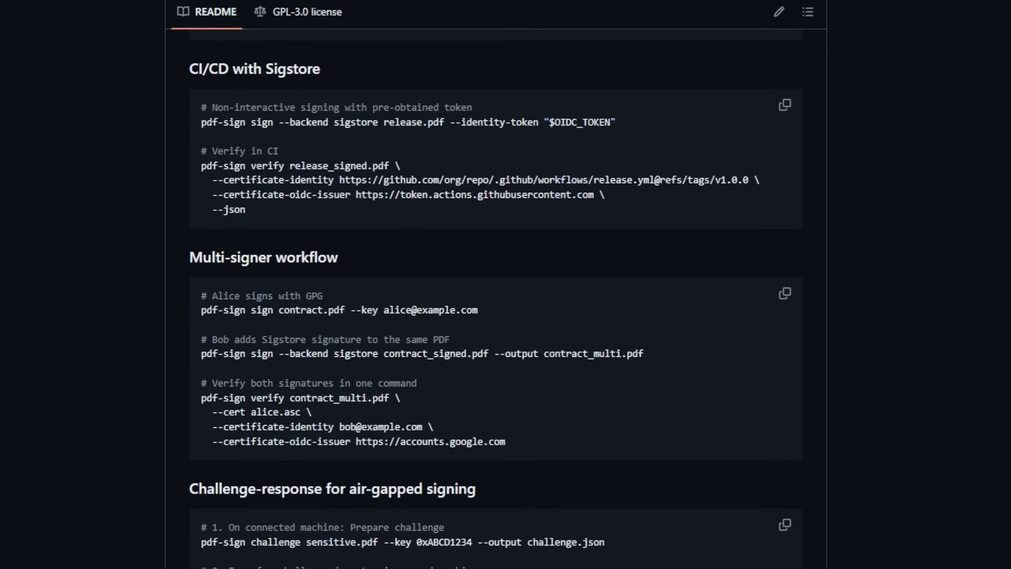
Step: Switch to the pdf-sign asciinema demo recording
click(162, 38)
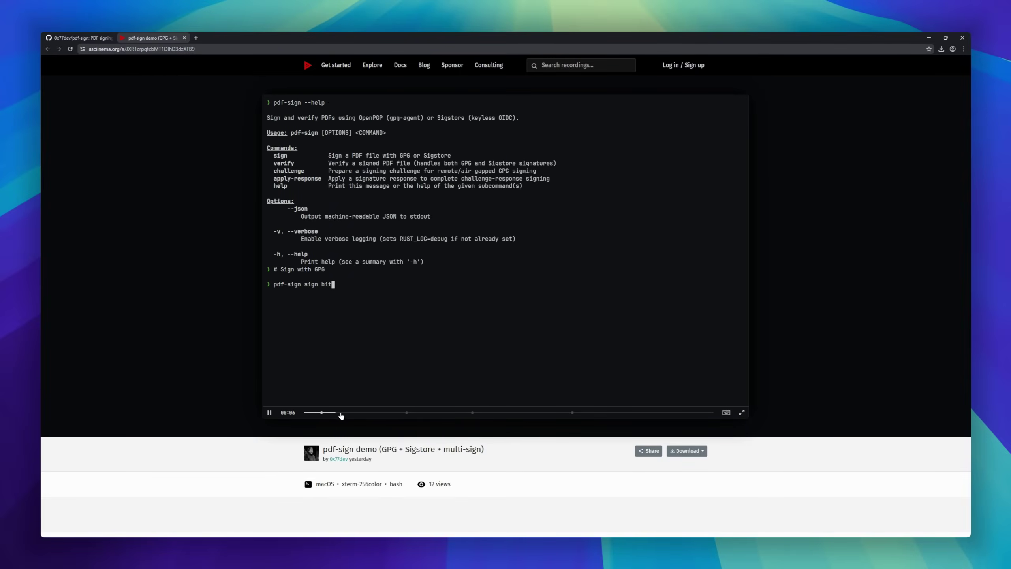
Step: Drag the pdf-sign demo's progress bar from 00:14 ahead to 00:55
drag(371, 414, 572, 415)
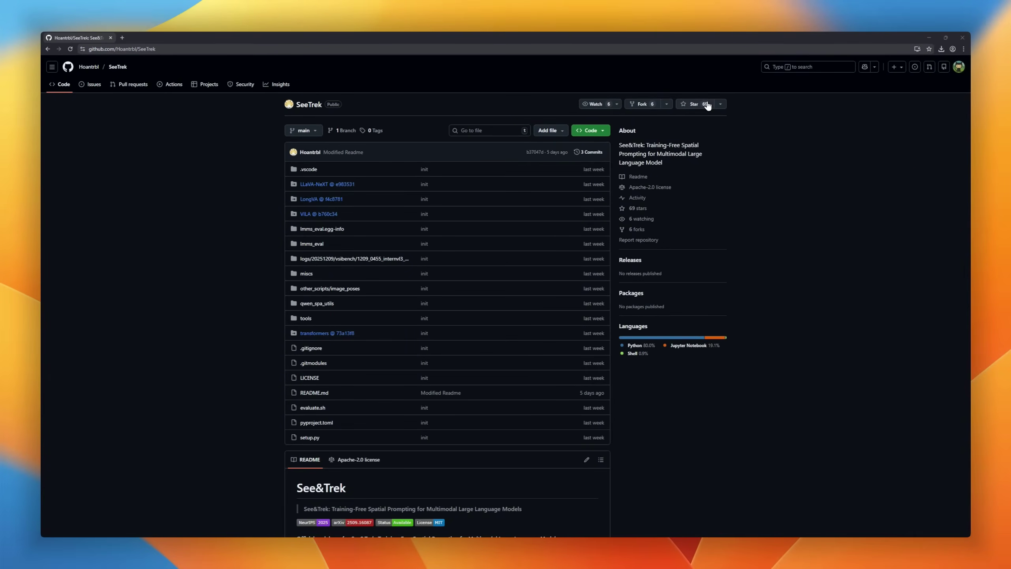
scroll(816, 350, down, 3)
scroll(844, 381, down, 3)
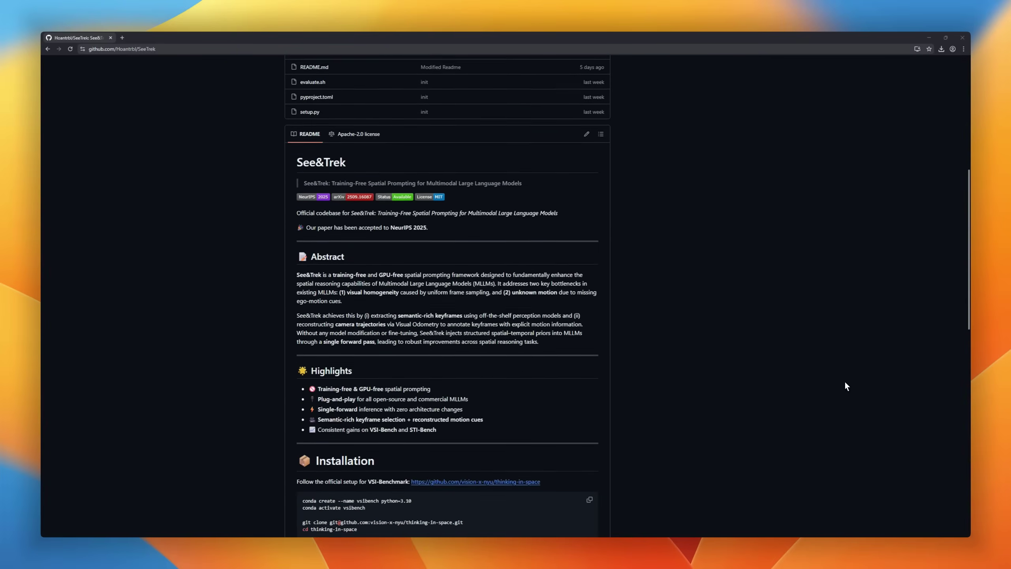
scroll(846, 381, down, 2)
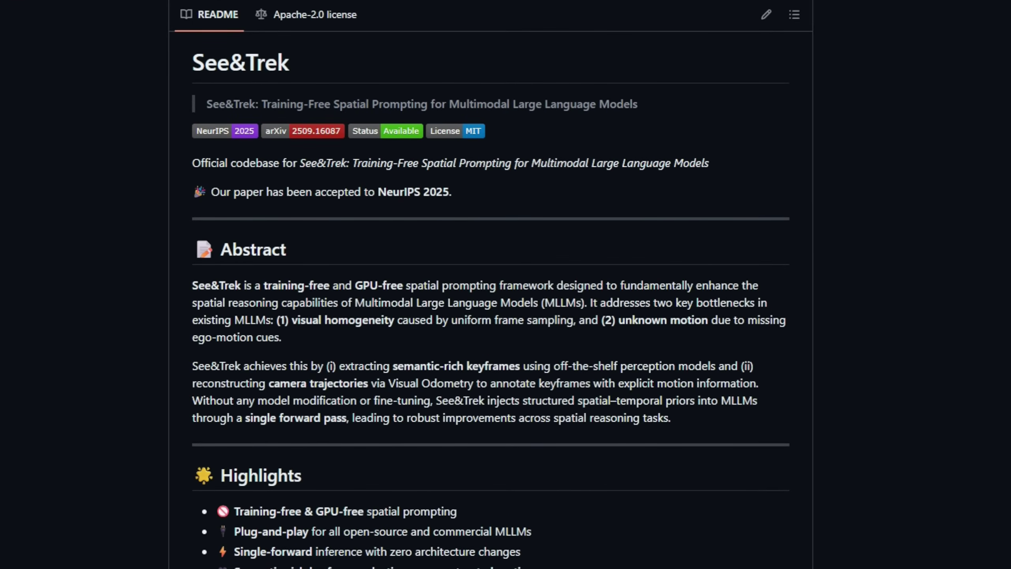
scroll(505, 316, down, 1)
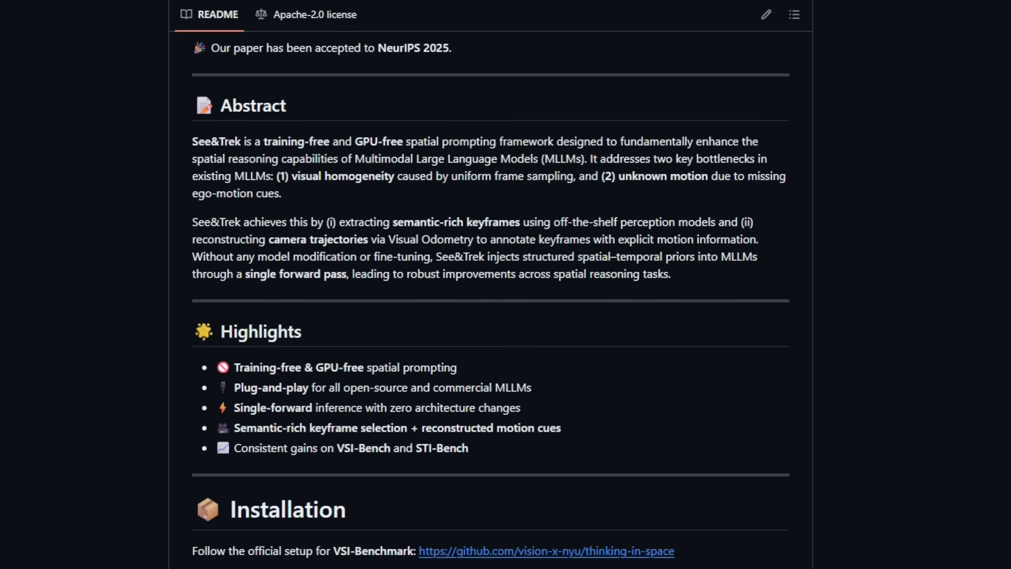
scroll(506, 316, down, 1)
scroll(505, 317, down, 1)
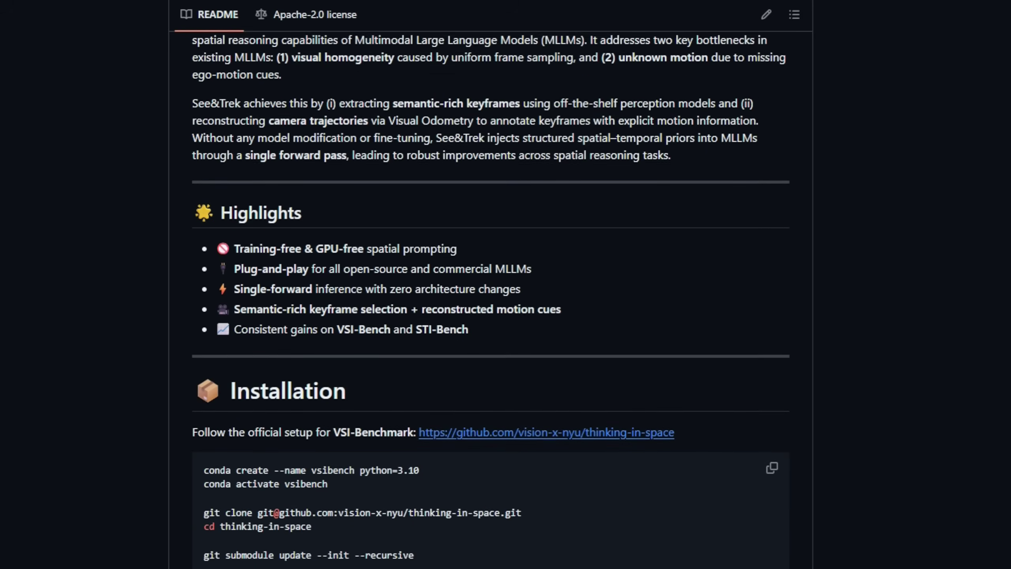
scroll(506, 316, down, 1)
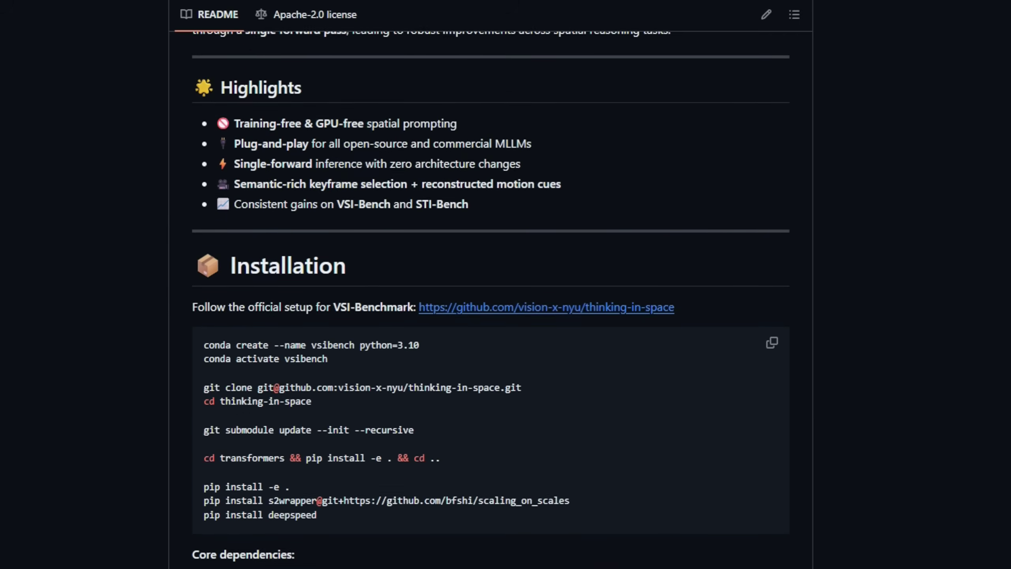
scroll(505, 315, down, 1)
scroll(506, 316, down, 2)
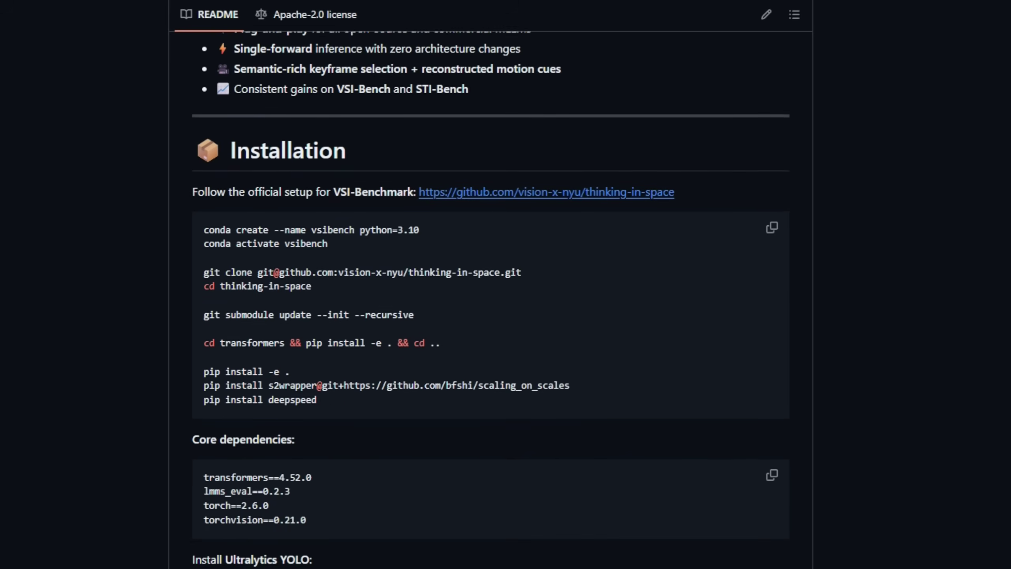
scroll(506, 316, down, 1)
scroll(506, 316, down, 1)
scroll(505, 316, down, 2)
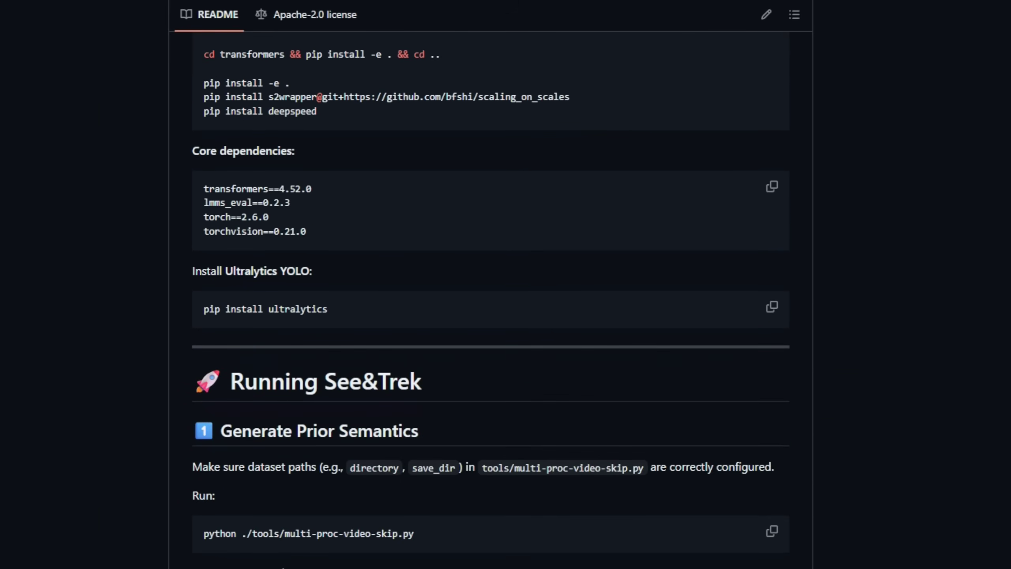
scroll(506, 316, down, 2)
scroll(505, 316, down, 2)
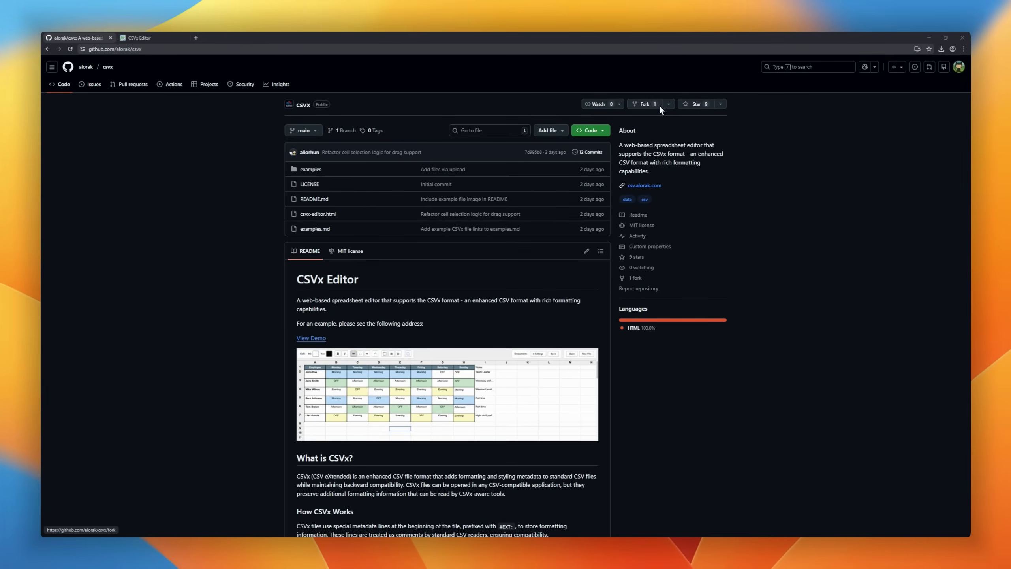
scroll(659, 105, down, 3)
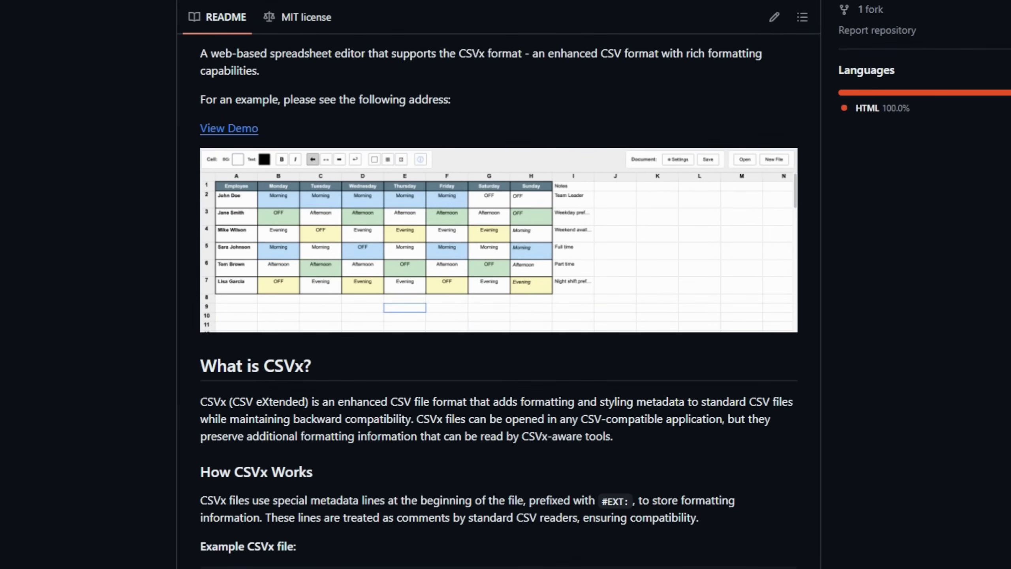
scroll(505, 284, down, 3)
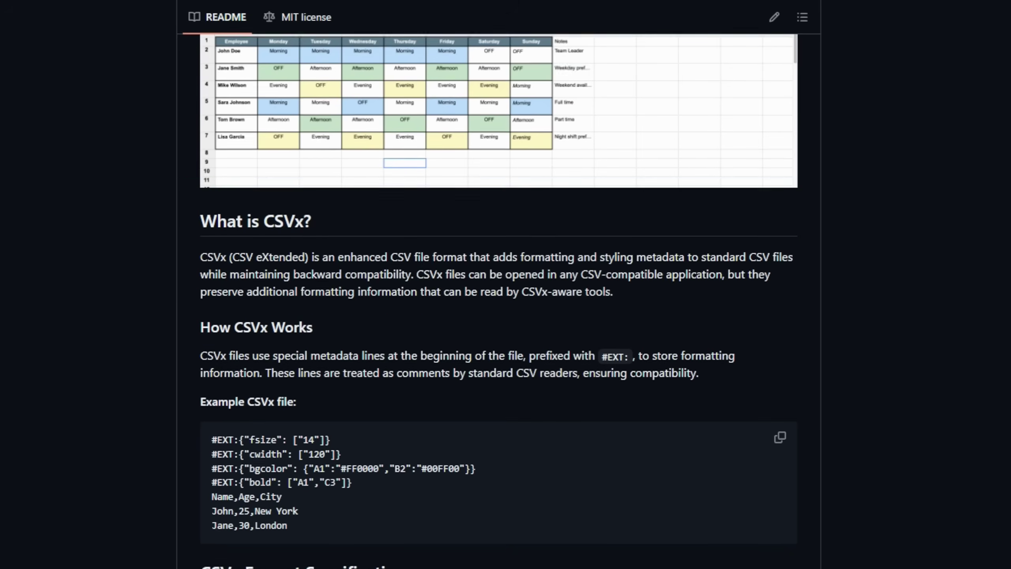
scroll(505, 285, down, 3)
scroll(506, 284, down, 3)
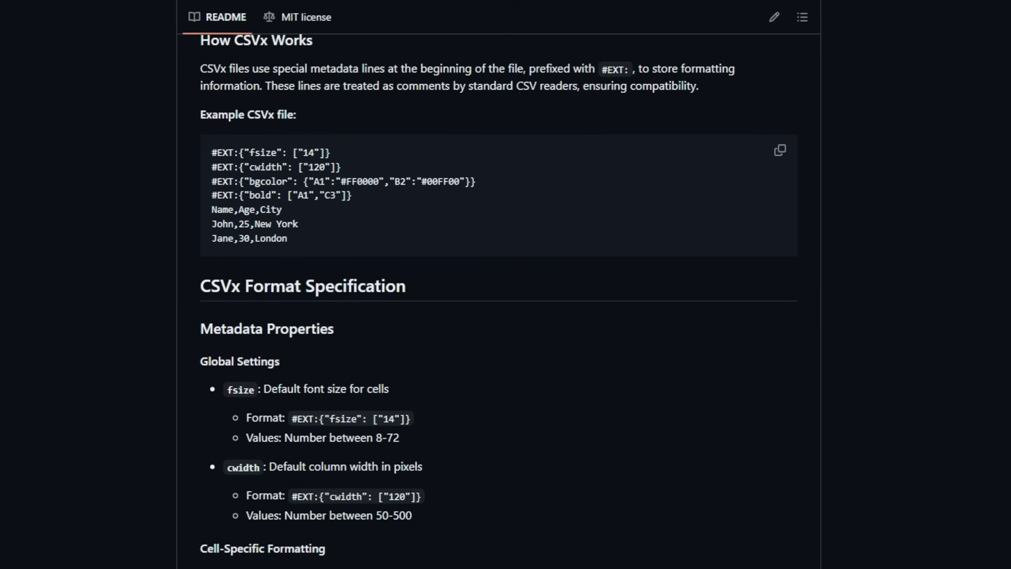
scroll(505, 285, down, 4)
scroll(506, 285, down, 4)
scroll(506, 285, down, 4)
scroll(506, 285, down, 4)
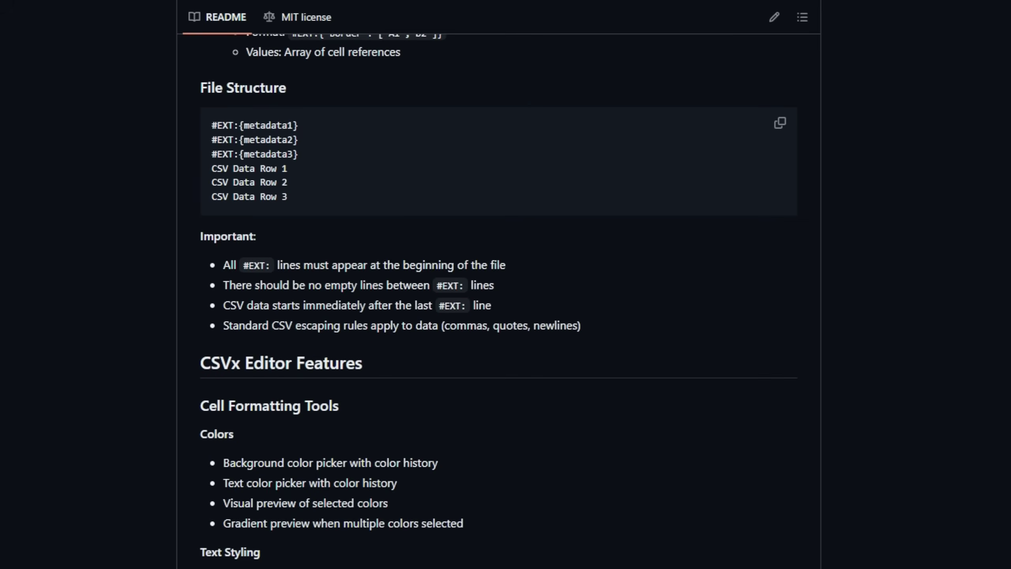
scroll(506, 285, down, 4)
scroll(505, 284, down, 4)
scroll(505, 284, down, 4)
scroll(506, 284, down, 4)
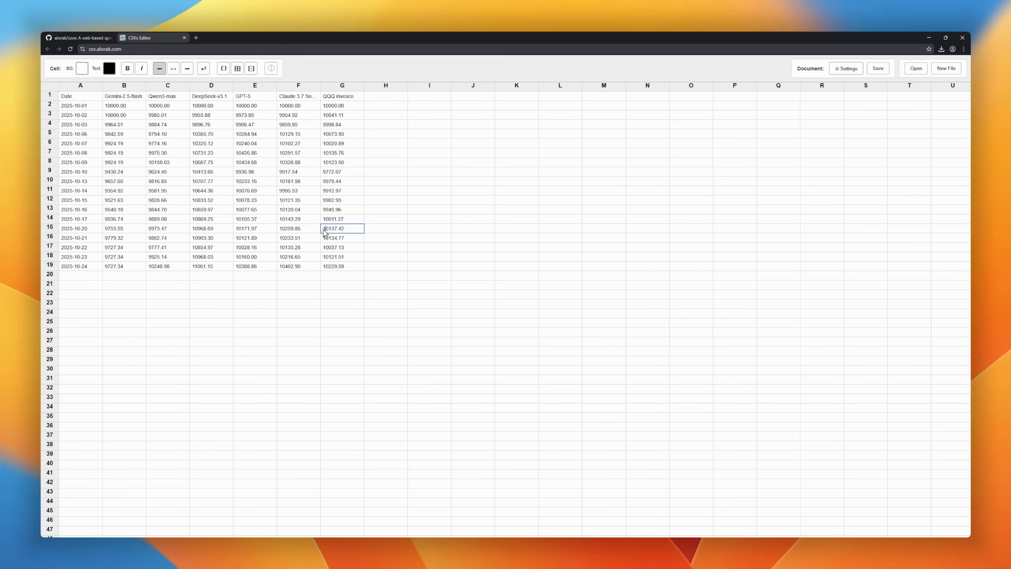
Step: Border the A2:G16 price block and give a cell a dark red-brown background
drag(331, 237, 113, 148)
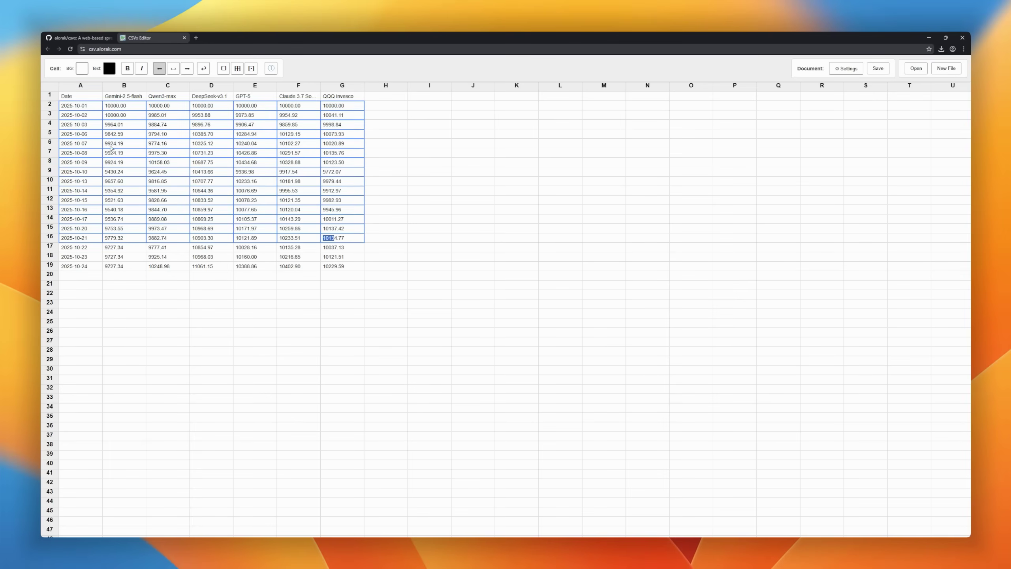
click(235, 69)
click(298, 204)
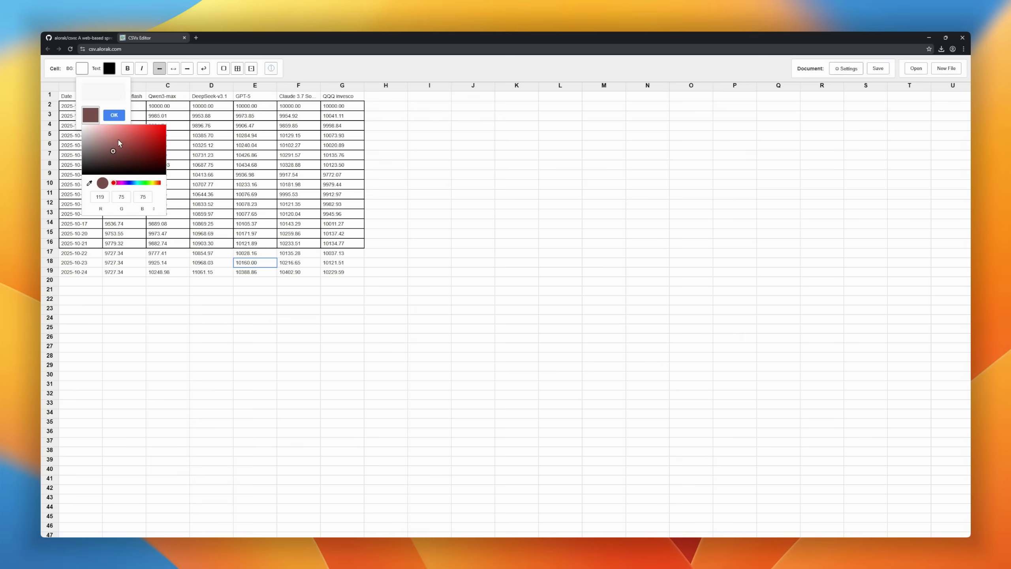
click(114, 115)
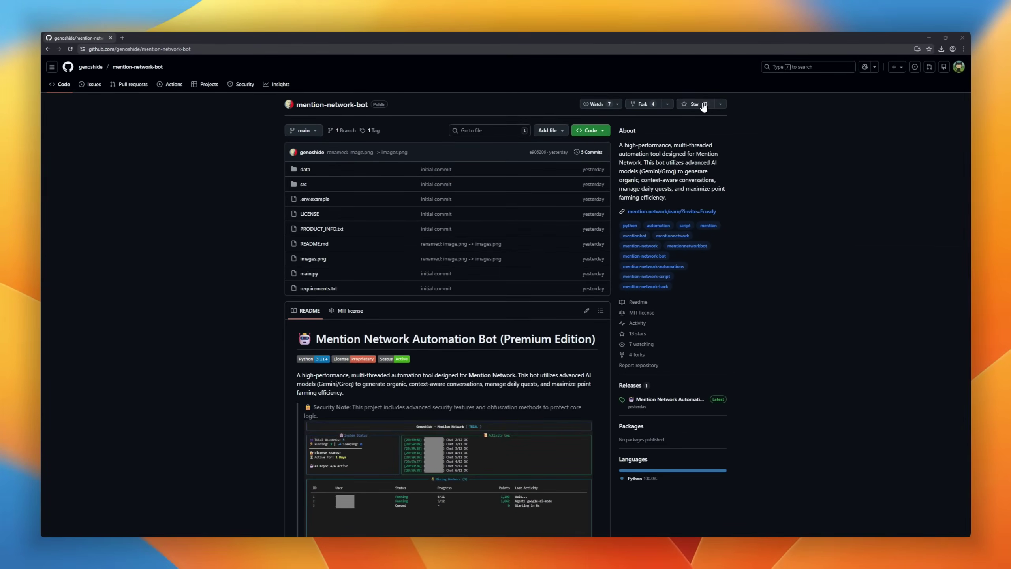
scroll(896, 304, down, 5)
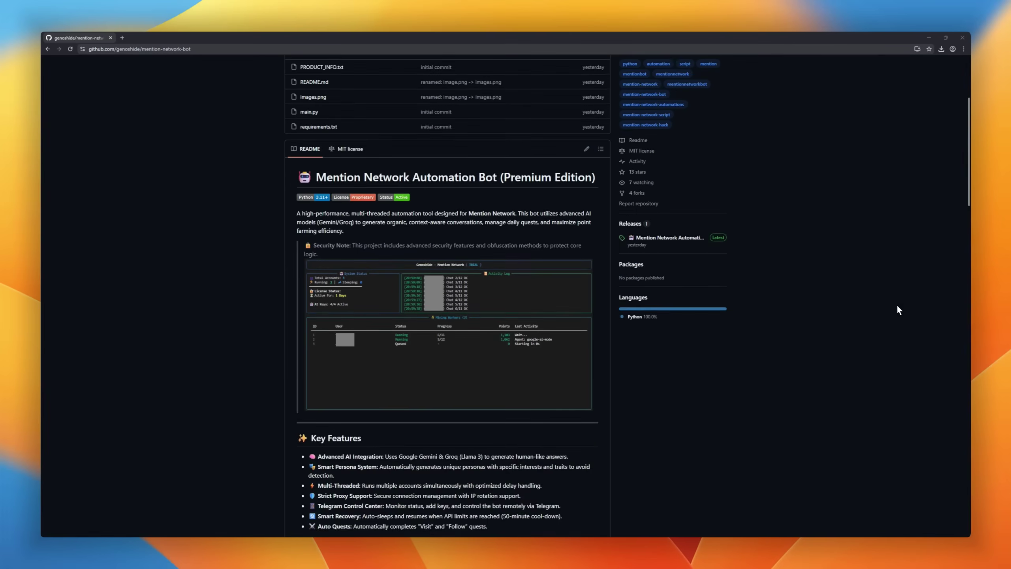
scroll(905, 312, down, 2)
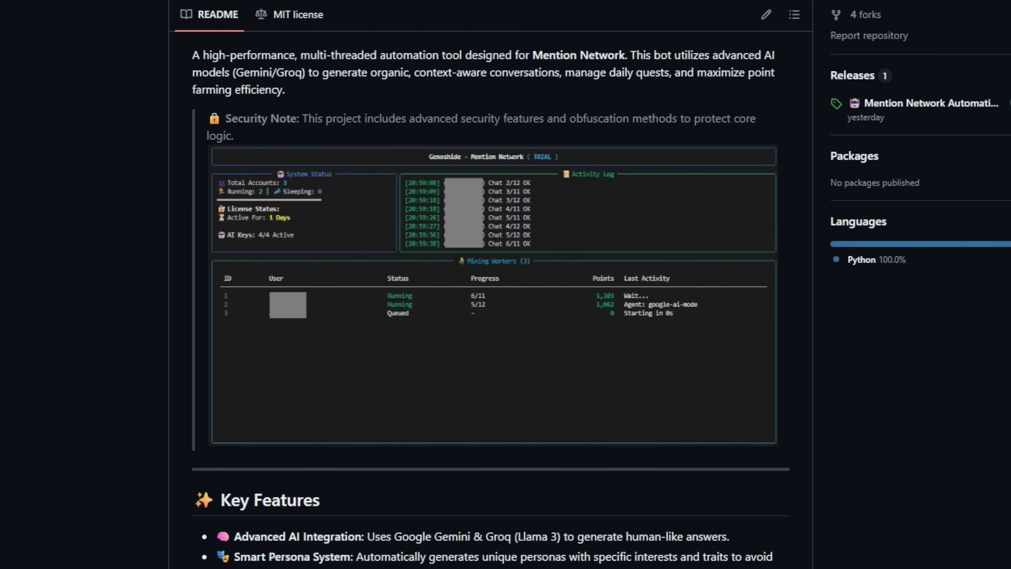
scroll(900, 308, down, 1)
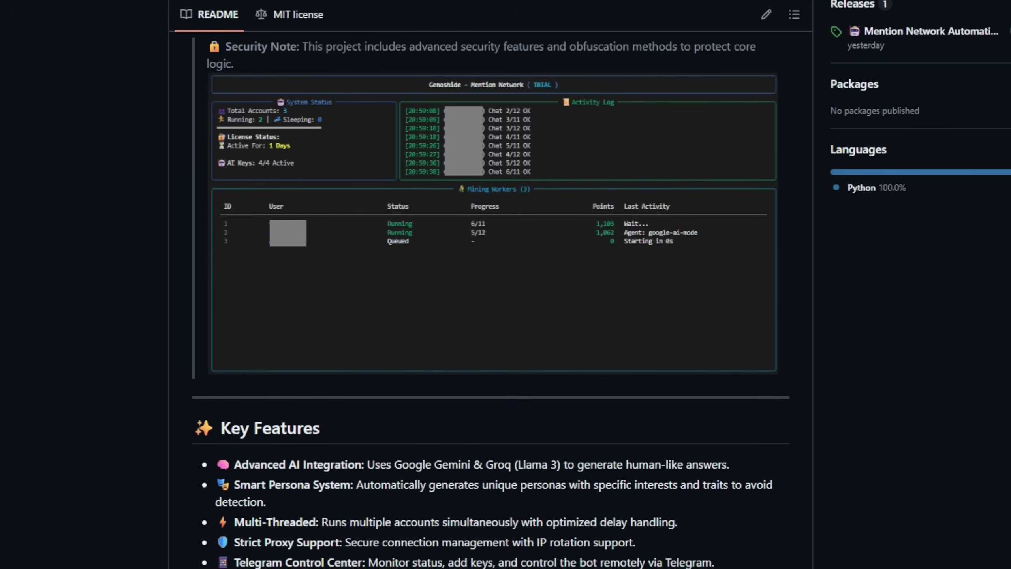
scroll(505, 308, down, 3)
scroll(506, 309, down, 3)
scroll(505, 308, down, 1)
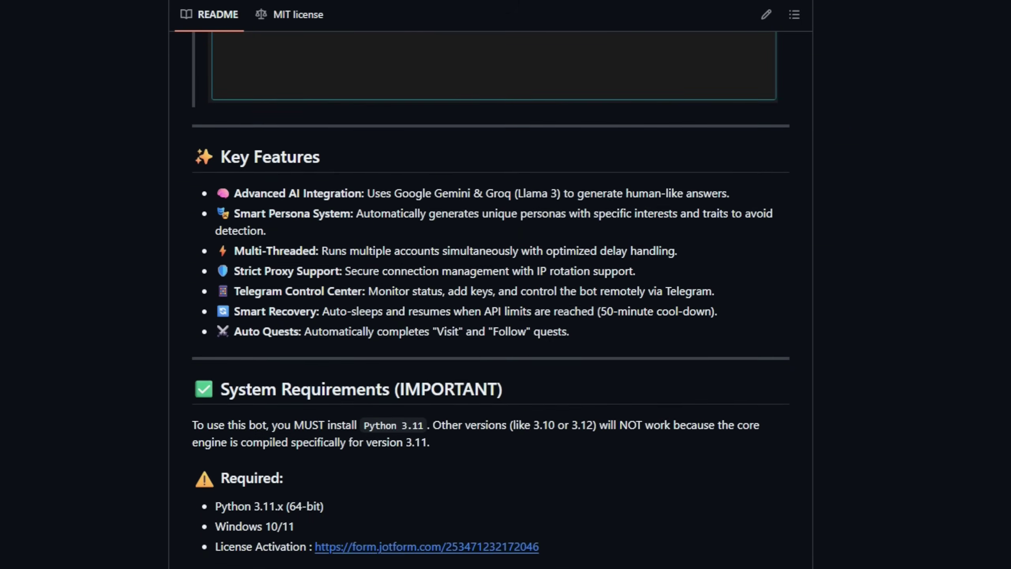
scroll(506, 308, down, 1)
scroll(506, 308, down, 1)
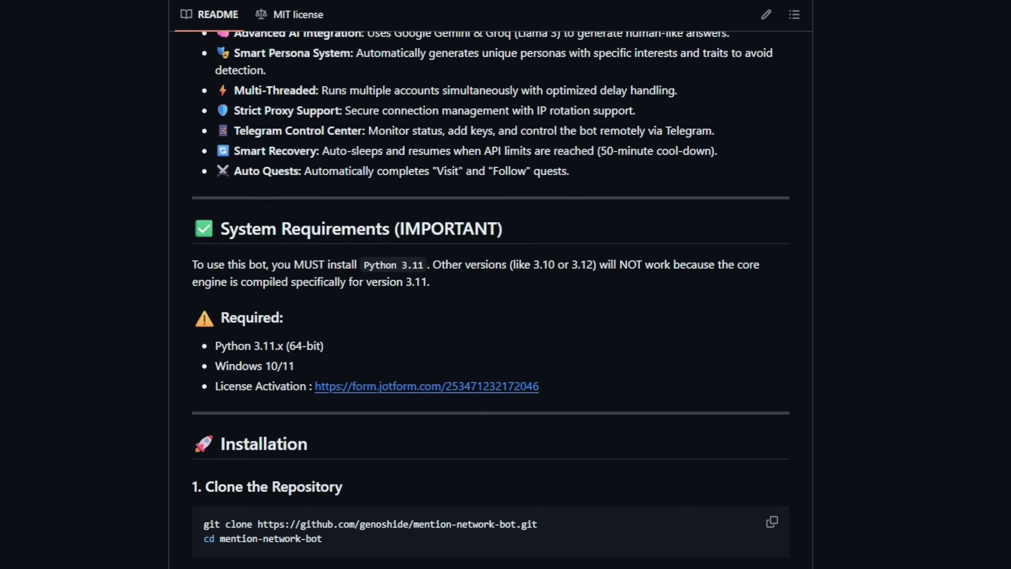
scroll(505, 308, down, 2)
scroll(505, 309, down, 1)
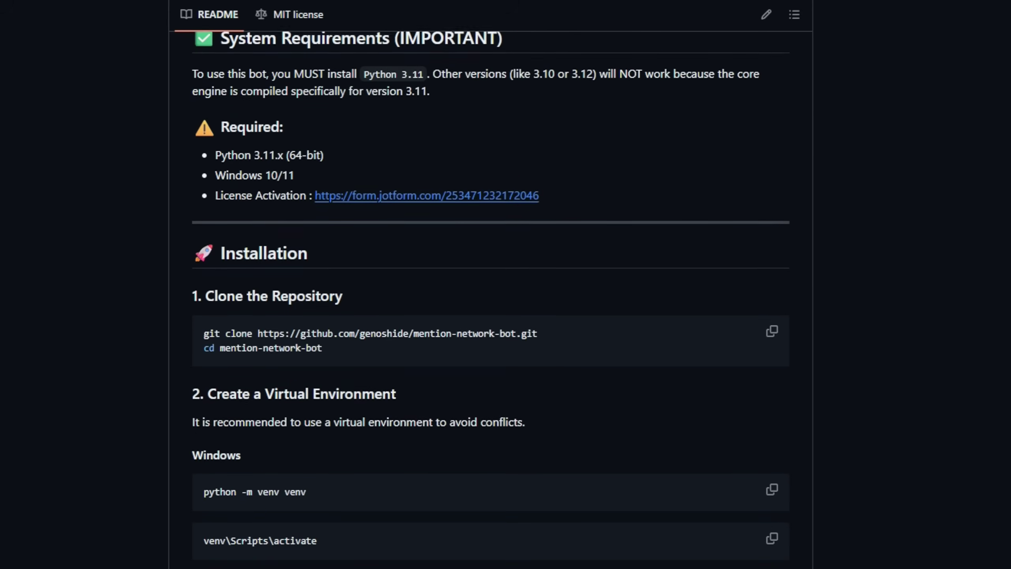
scroll(505, 308, down, 1)
scroll(505, 308, down, 1)
scroll(506, 308, down, 3)
scroll(506, 308, down, 2)
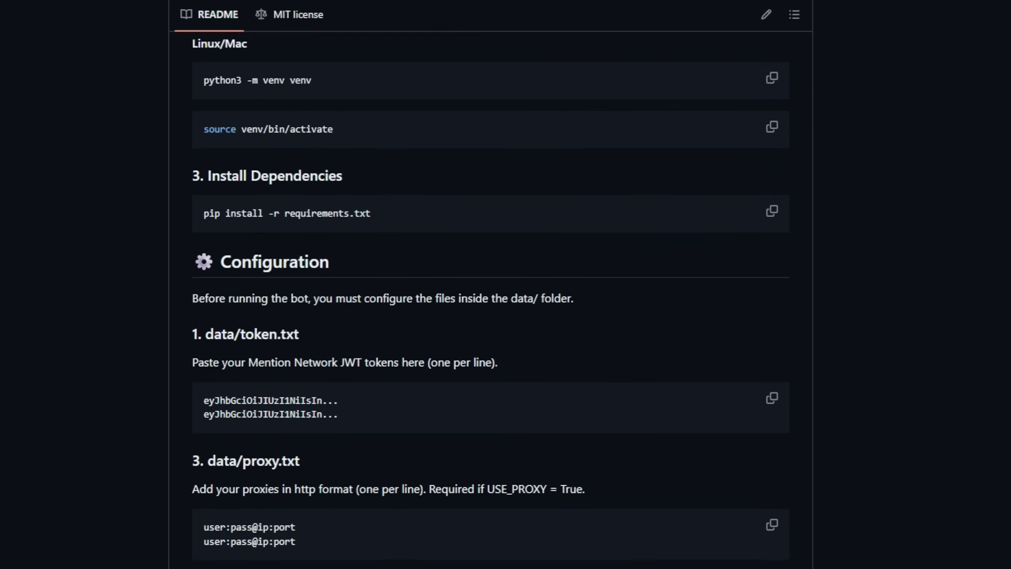
scroll(506, 308, down, 2)
scroll(506, 308, down, 3)
scroll(505, 308, down, 2)
scroll(506, 308, down, 1)
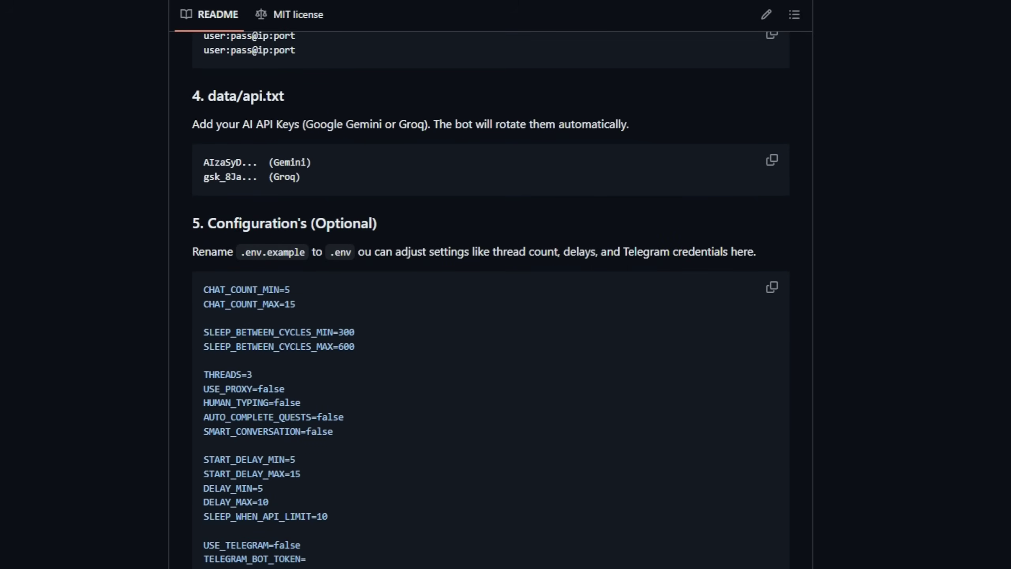
scroll(505, 308, down, 2)
scroll(904, 310, down, 3)
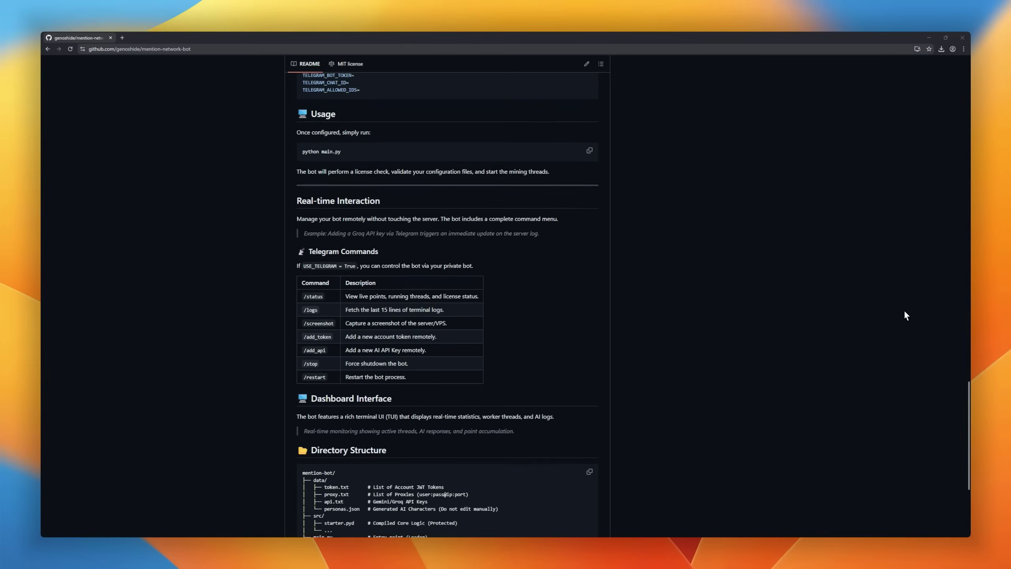
scroll(903, 309, down, 3)
scroll(903, 310, down, 3)
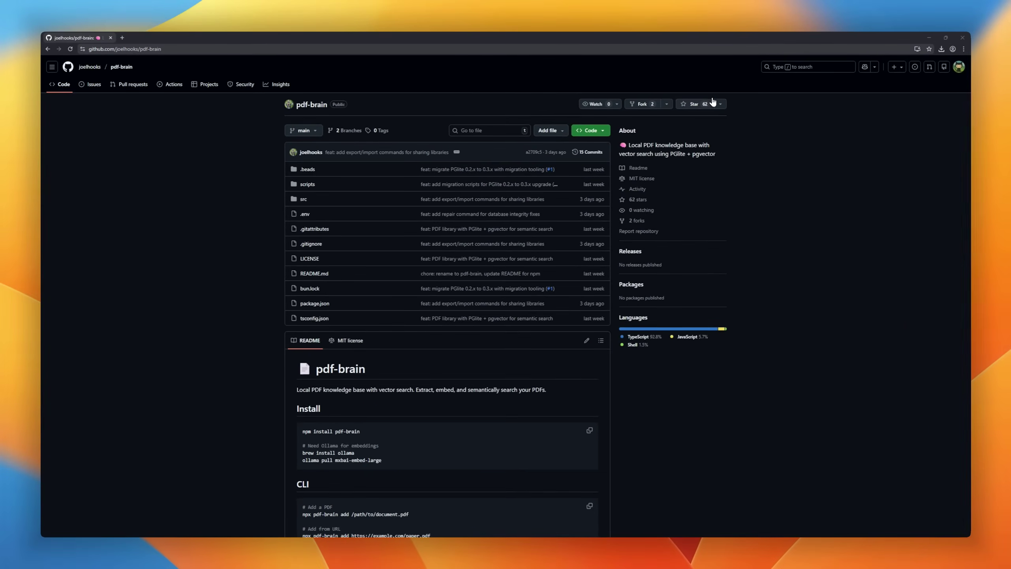
scroll(861, 375, down, 5)
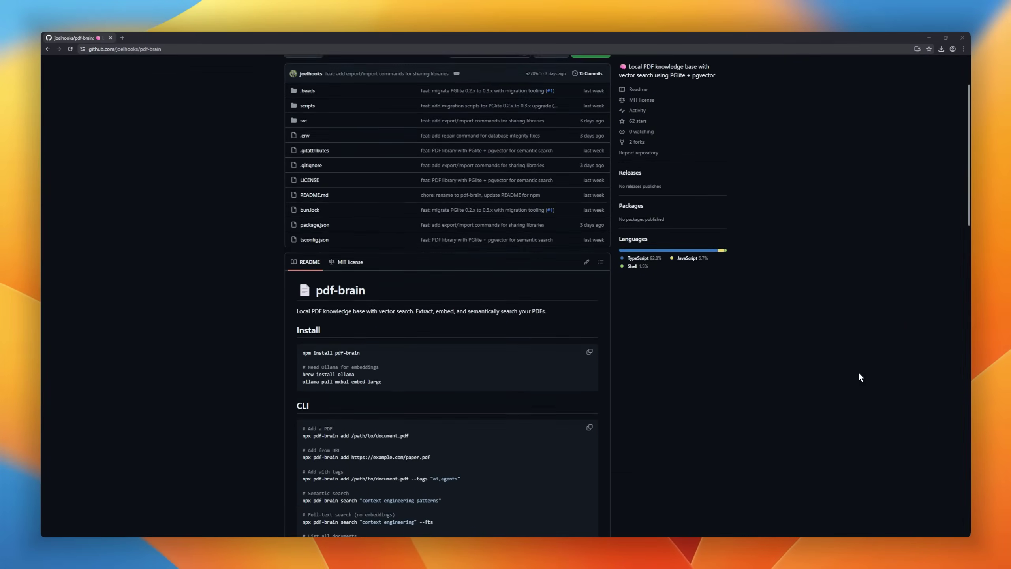
scroll(867, 386, down, 5)
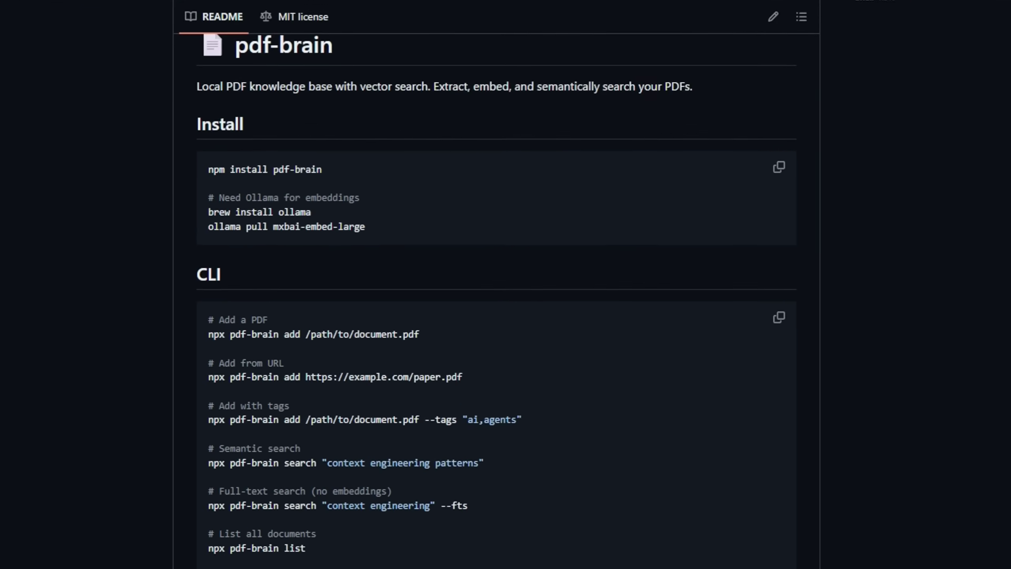
scroll(505, 316, down, 2)
scroll(505, 316, down, 2)
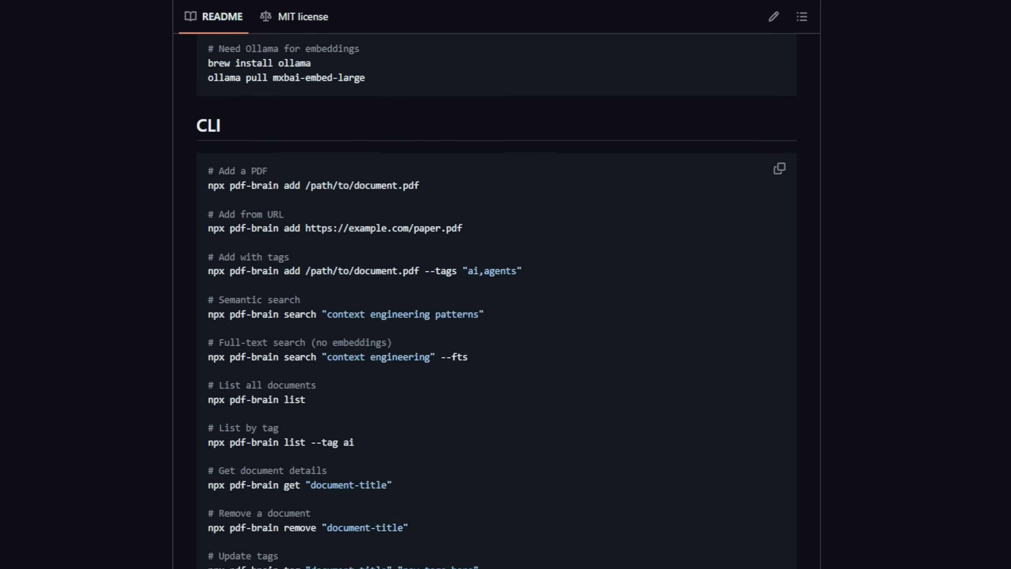
scroll(506, 316, down, 3)
scroll(505, 316, down, 5)
scroll(505, 316, down, 3)
scroll(505, 316, down, 2)
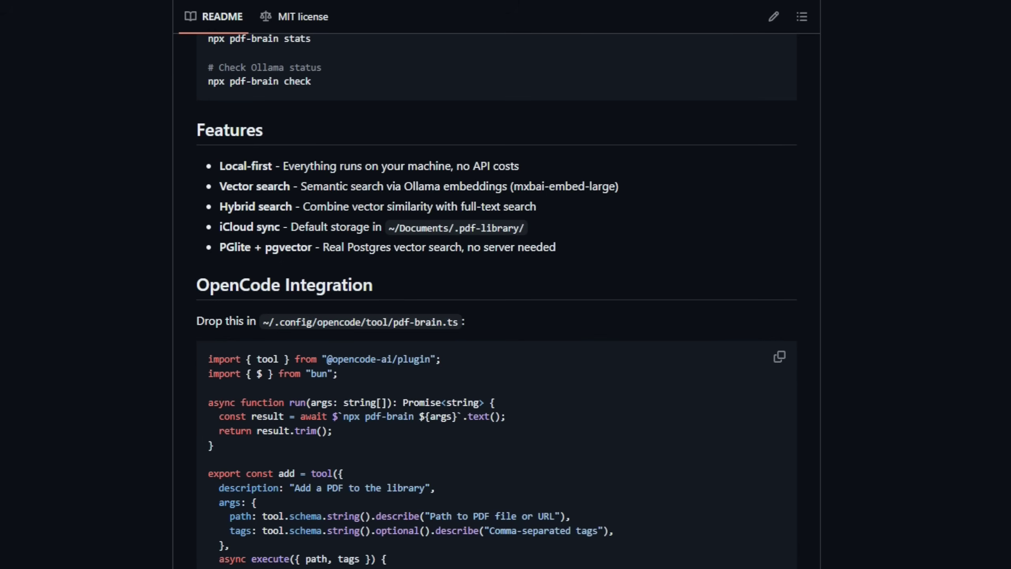
scroll(506, 316, down, 2)
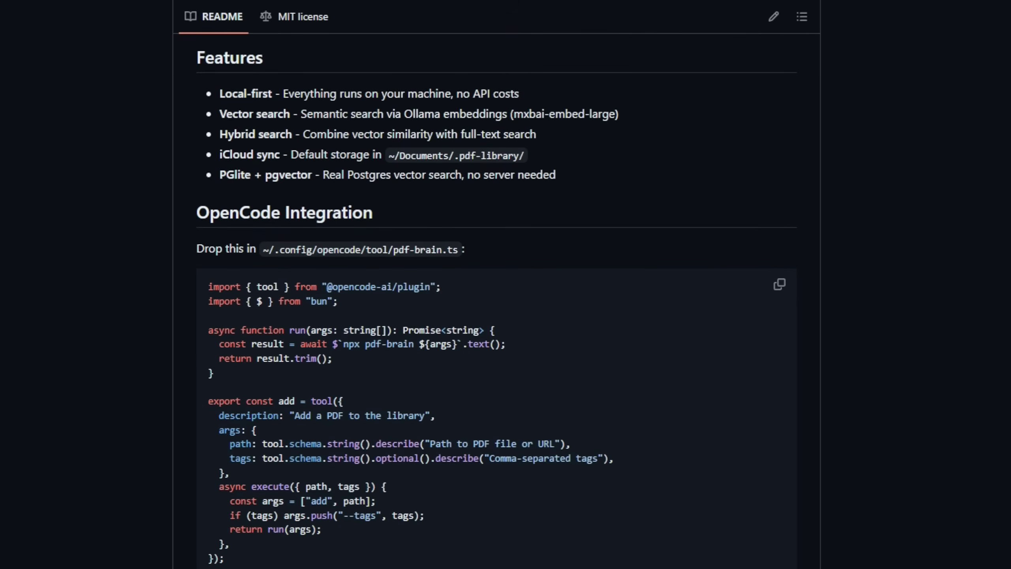
scroll(506, 316, down, 3)
scroll(506, 316, down, 3)
scroll(506, 316, down, 2)
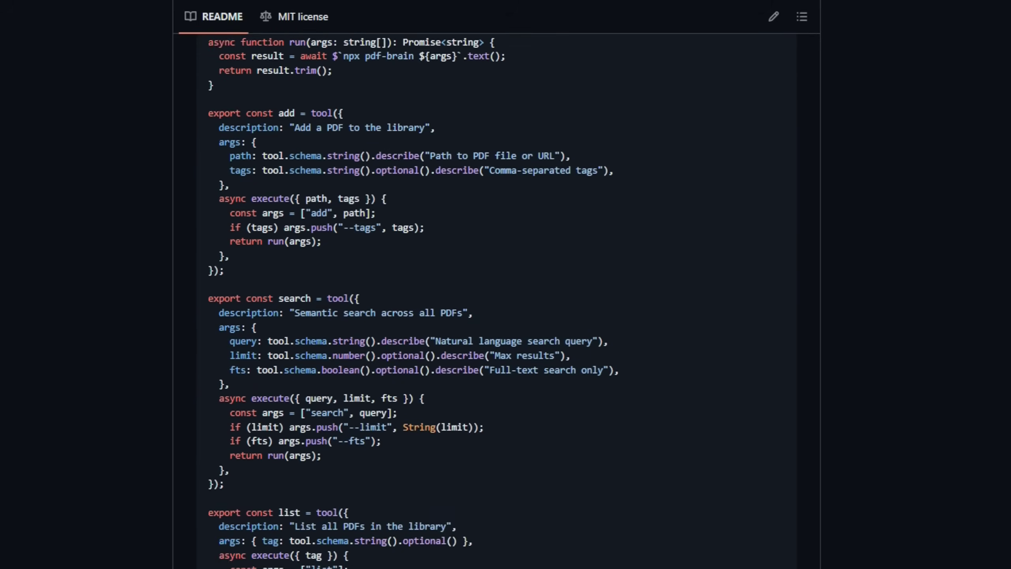
scroll(506, 316, down, 3)
scroll(505, 316, down, 3)
scroll(505, 317, down, 3)
scroll(506, 316, down, 3)
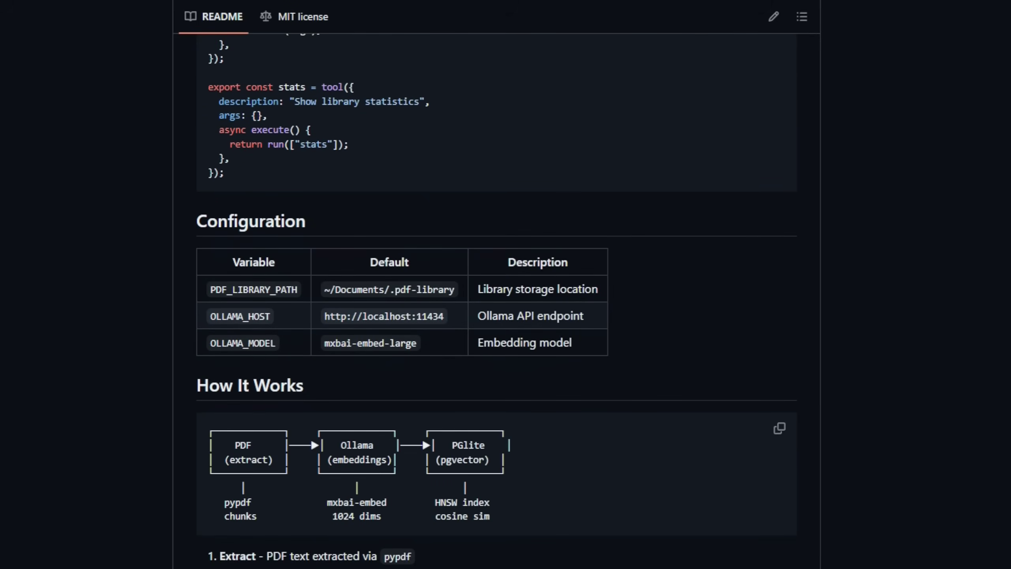
scroll(506, 316, down, 2)
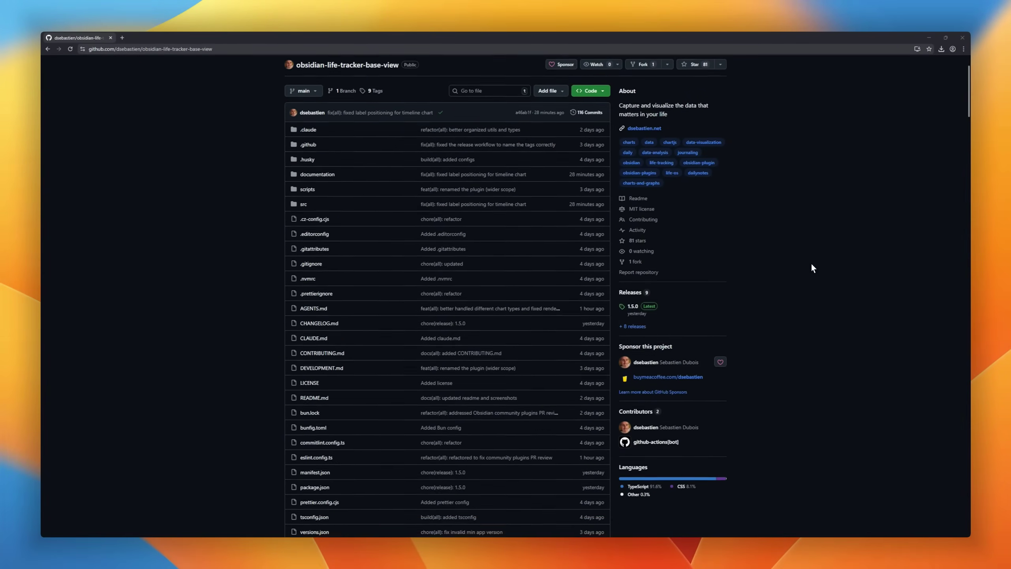
scroll(810, 263, down, 5)
scroll(837, 305, down, 5)
scroll(836, 304, down, 3)
scroll(836, 306, down, 2)
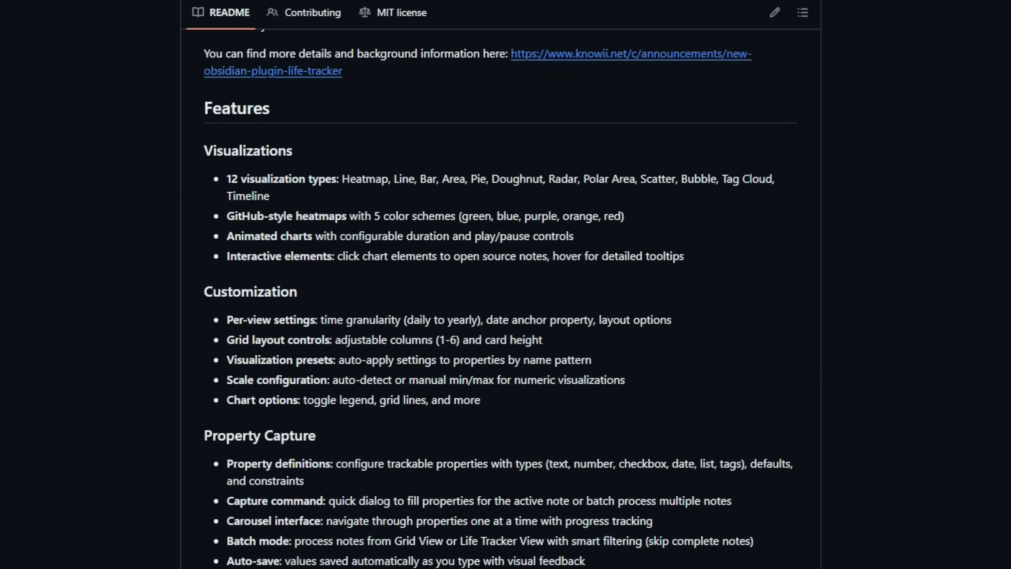
scroll(506, 316, down, 1)
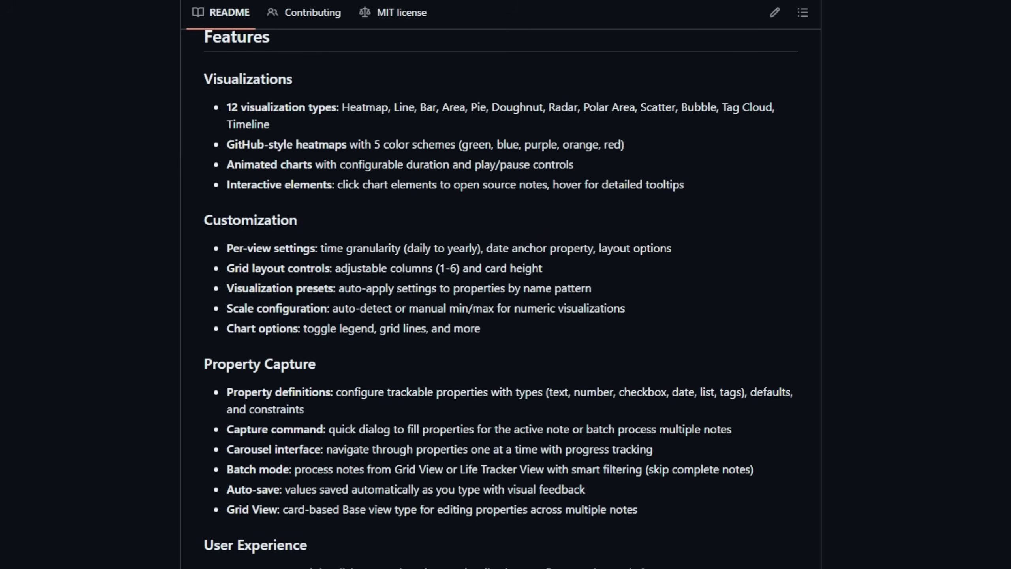
scroll(506, 316, down, 10)
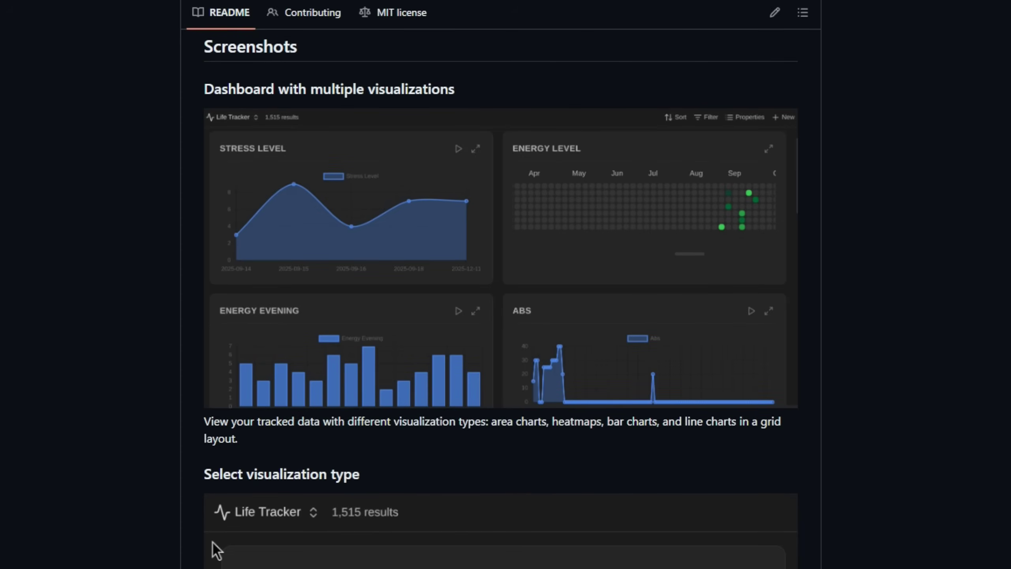
scroll(213, 542, down, 2)
scroll(212, 474, down, 2)
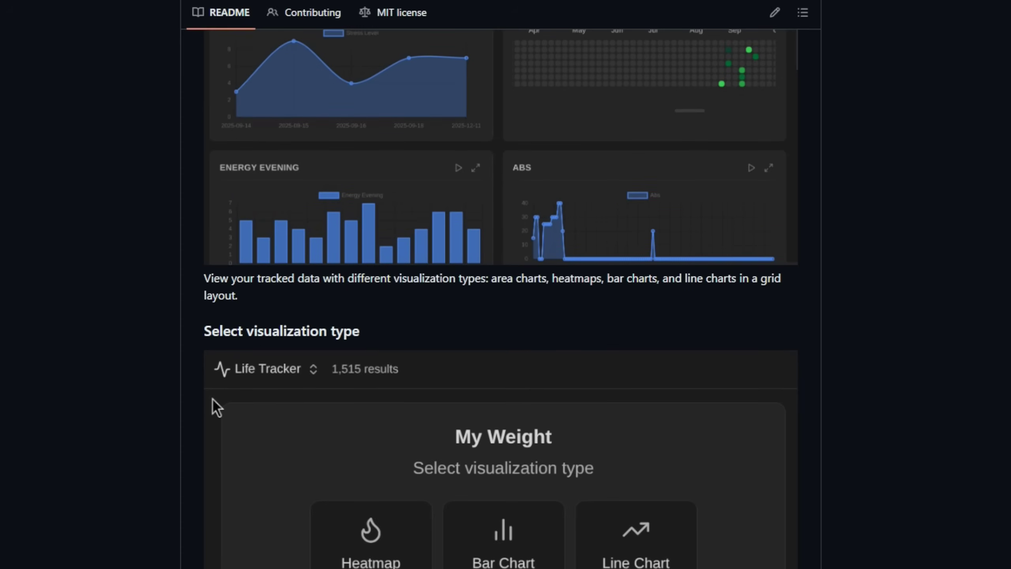
scroll(213, 399, down, 5)
scroll(213, 87, down, 5)
scroll(213, 87, down, 5)
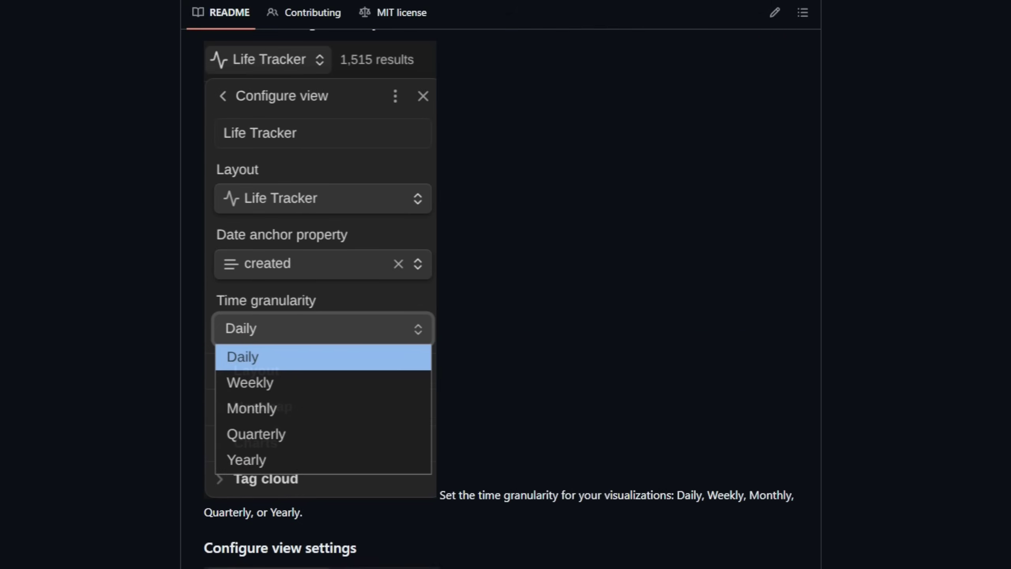
scroll(505, 316, down, 3)
scroll(506, 316, down, 3)
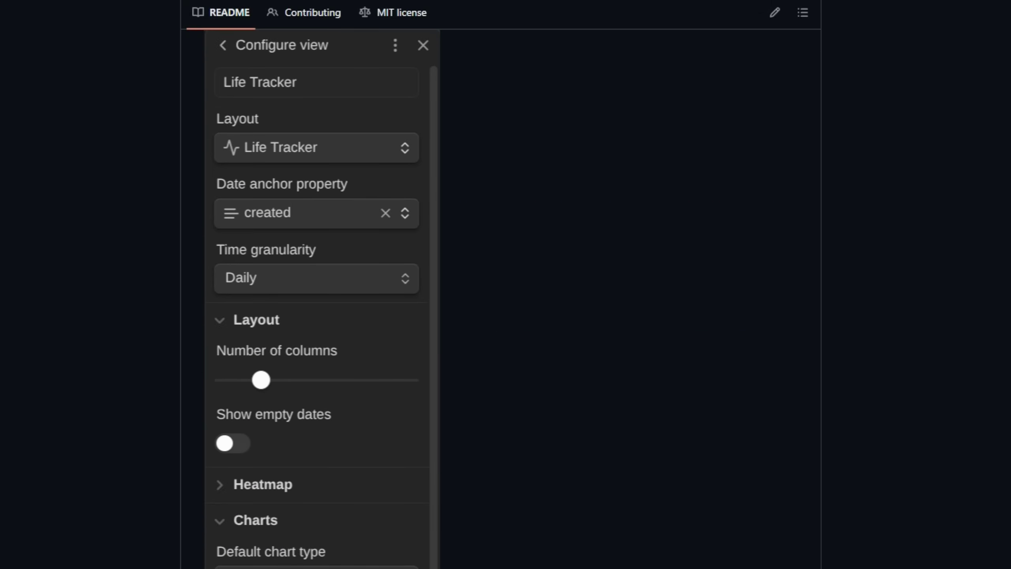
scroll(505, 317, down, 2)
scroll(505, 316, down, 3)
scroll(506, 316, down, 3)
scroll(506, 316, down, 3)
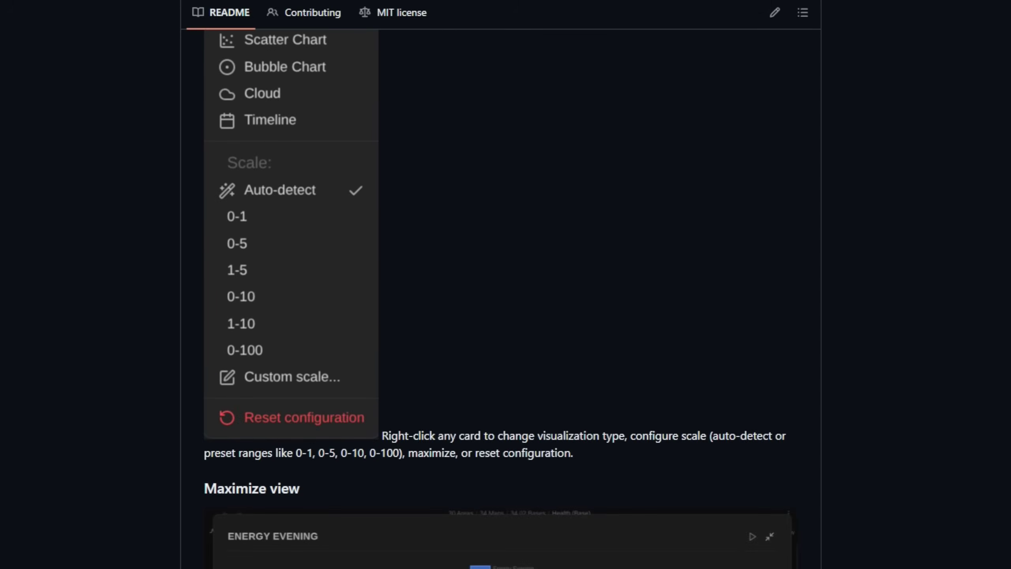
scroll(506, 315, down, 2)
scroll(506, 316, down, 2)
scroll(505, 316, down, 5)
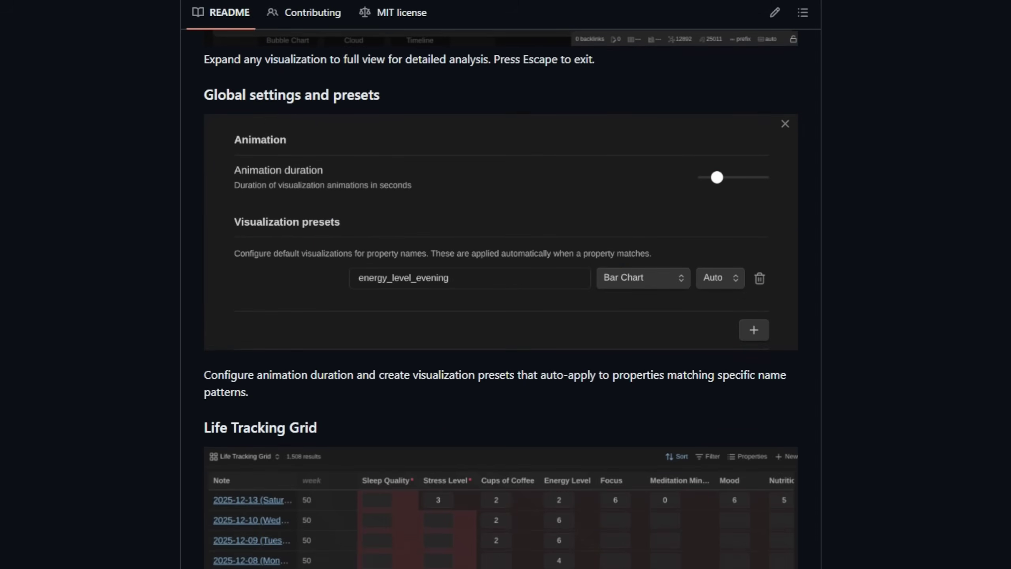
scroll(506, 317, down, 3)
scroll(829, 312, down, 5)
scroll(829, 311, down, 4)
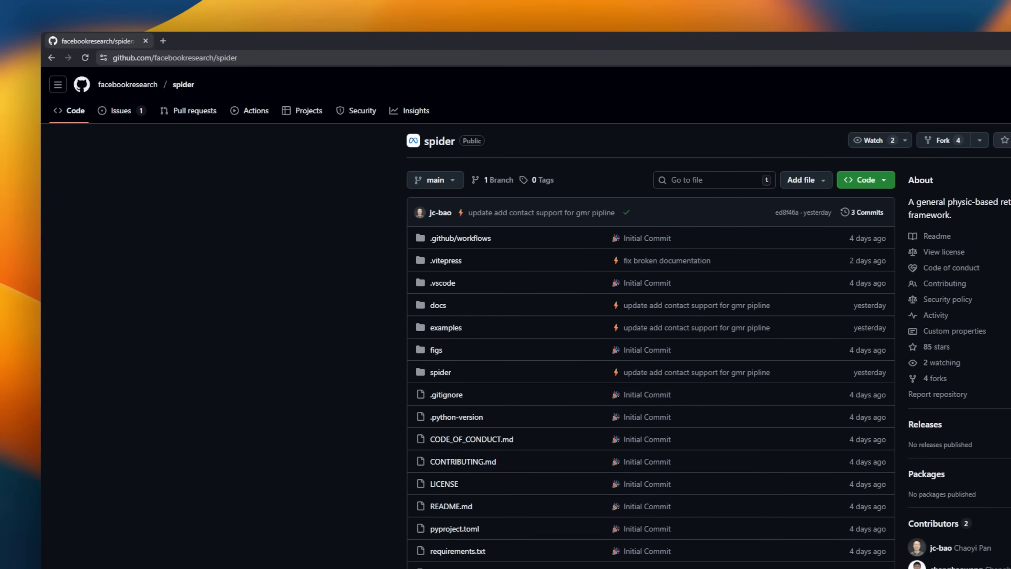
scroll(785, 237, down, 5)
scroll(915, 315, down, 5)
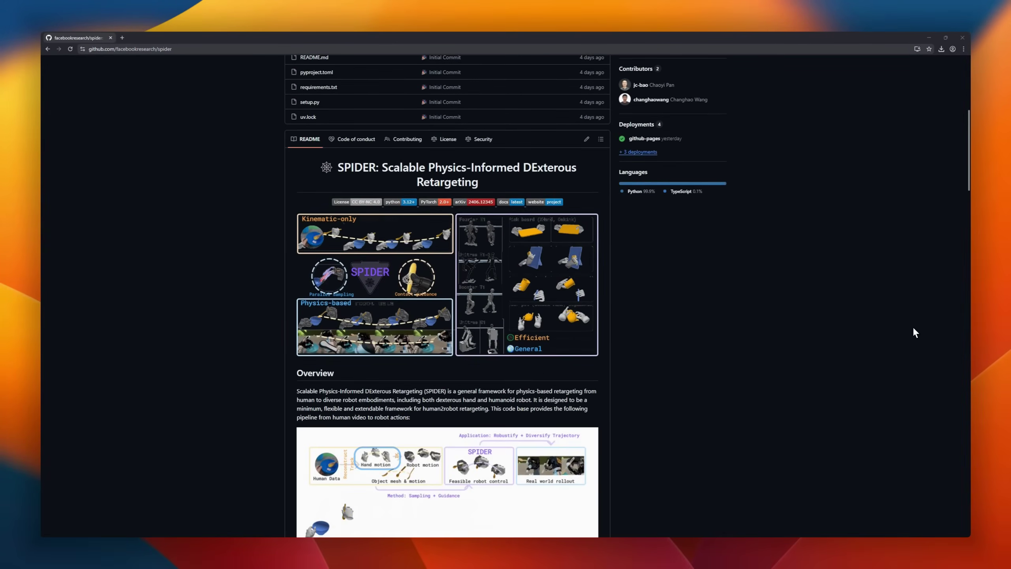
scroll(912, 326, down, 2)
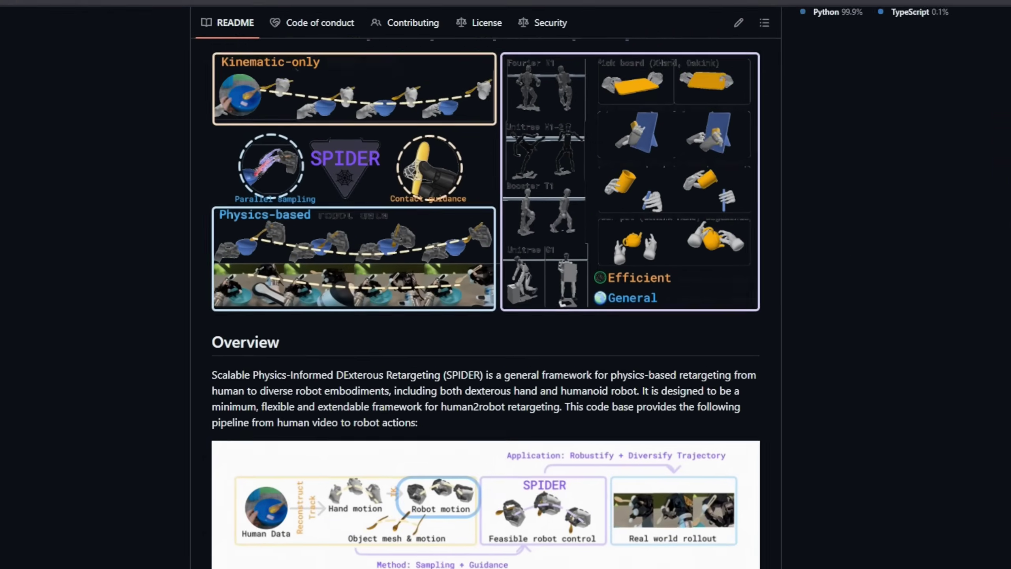
scroll(913, 326, down, 2)
scroll(913, 326, down, 2)
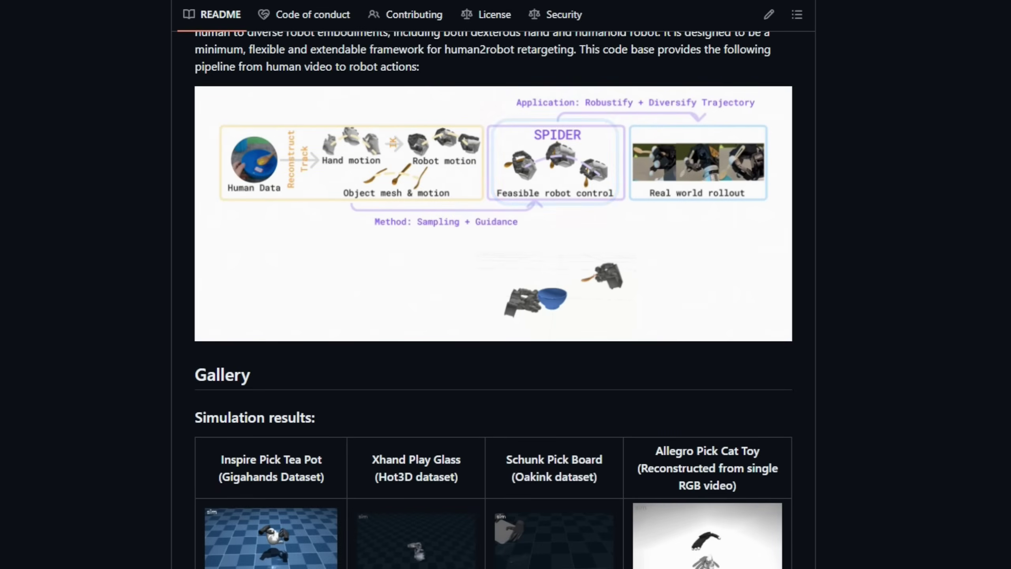
scroll(505, 316, down, 3)
scroll(506, 316, down, 2)
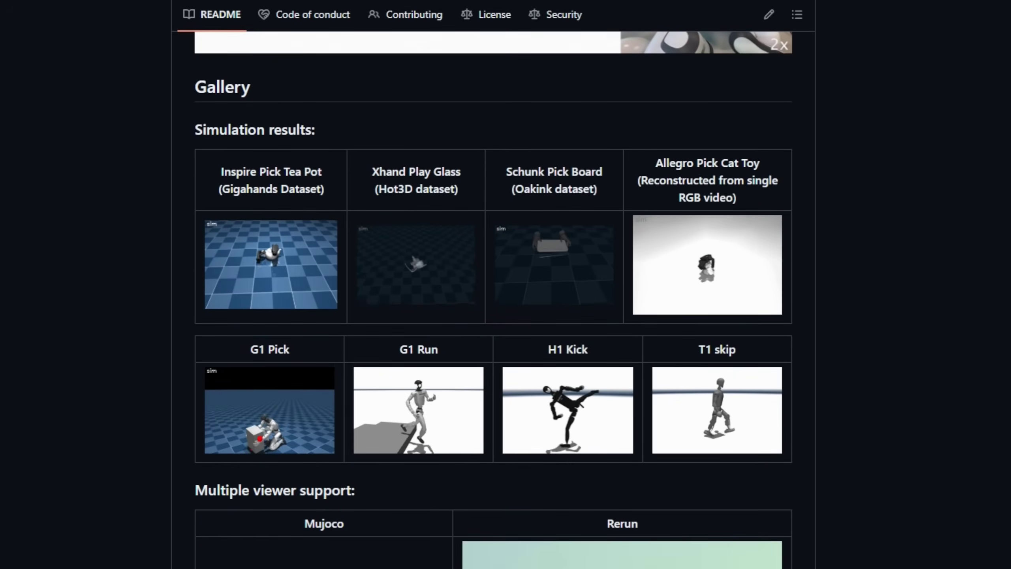
scroll(505, 316, down, 2)
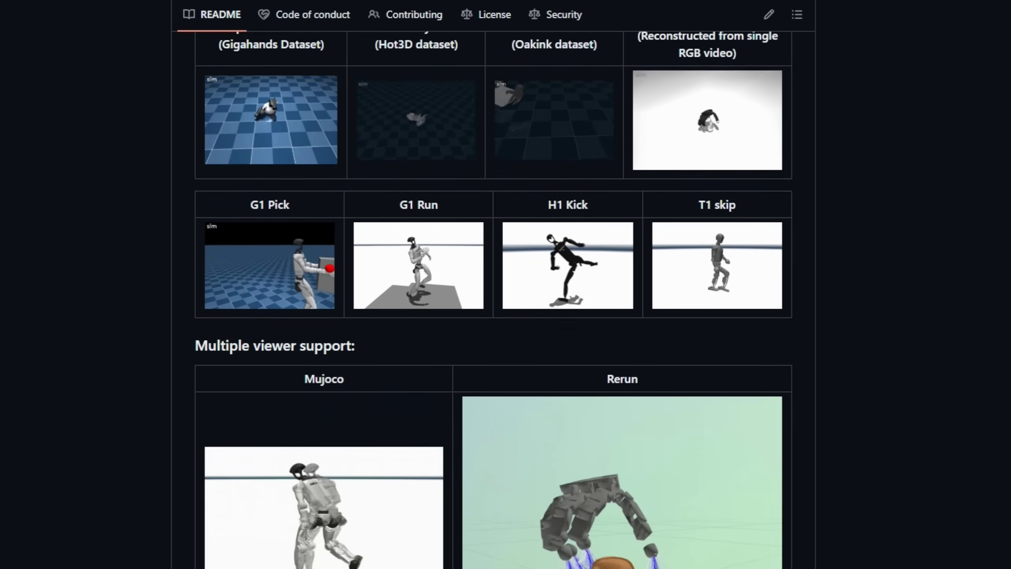
scroll(506, 316, down, 1)
scroll(505, 316, down, 2)
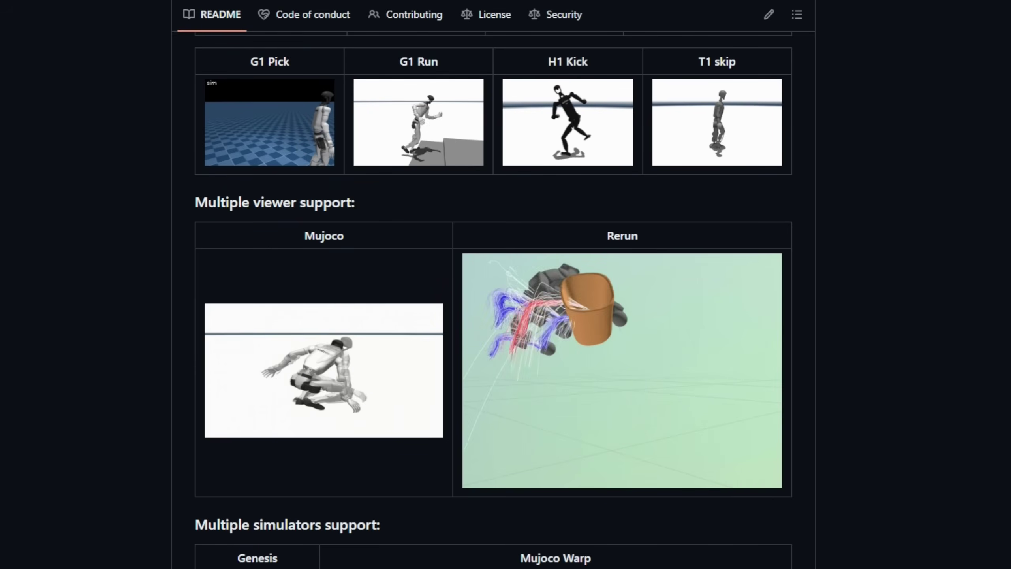
scroll(505, 315, down, 2)
scroll(505, 316, down, 2)
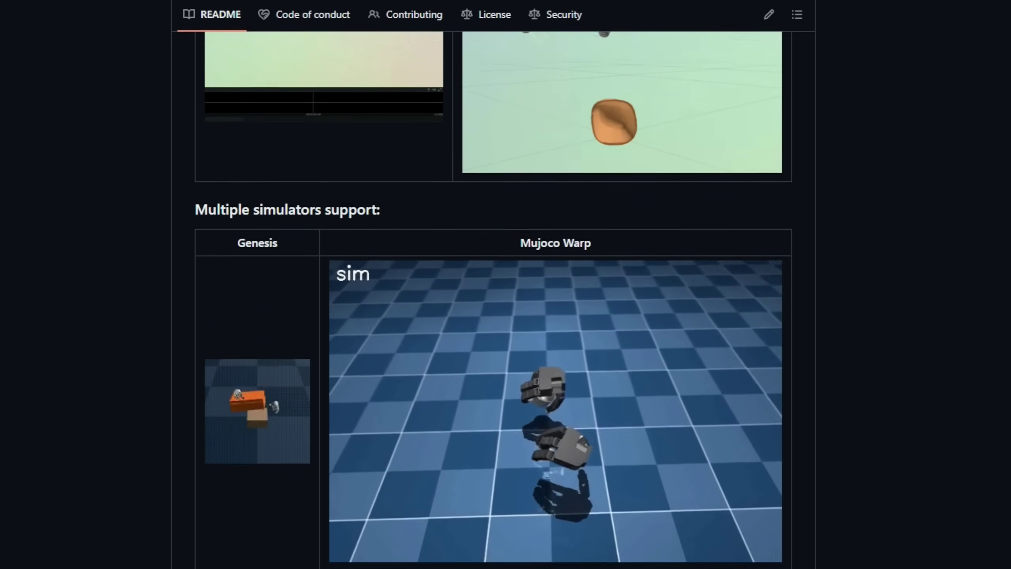
scroll(506, 316, down, 3)
scroll(506, 316, down, 2)
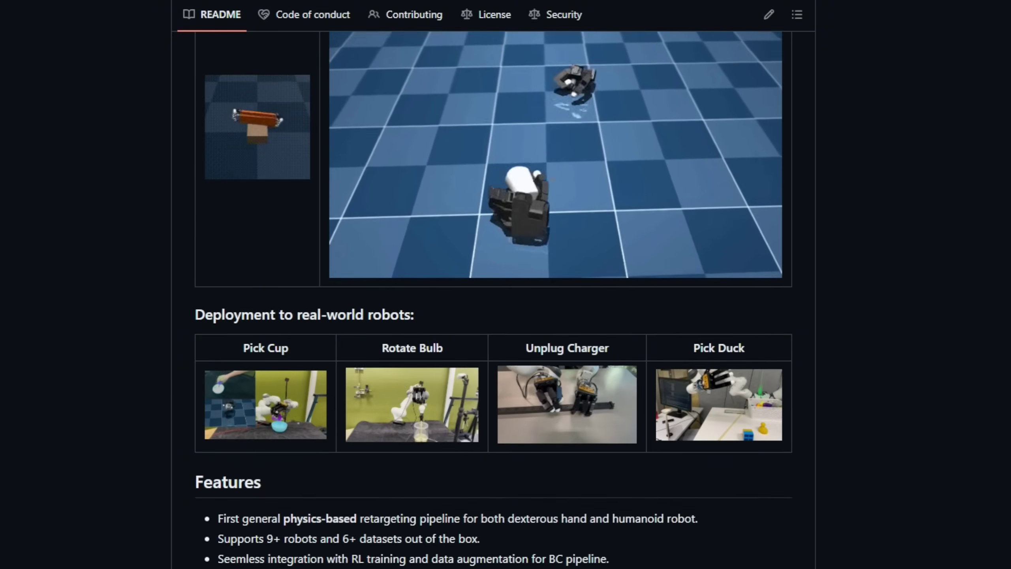
scroll(505, 316, down, 2)
scroll(505, 316, down, 1)
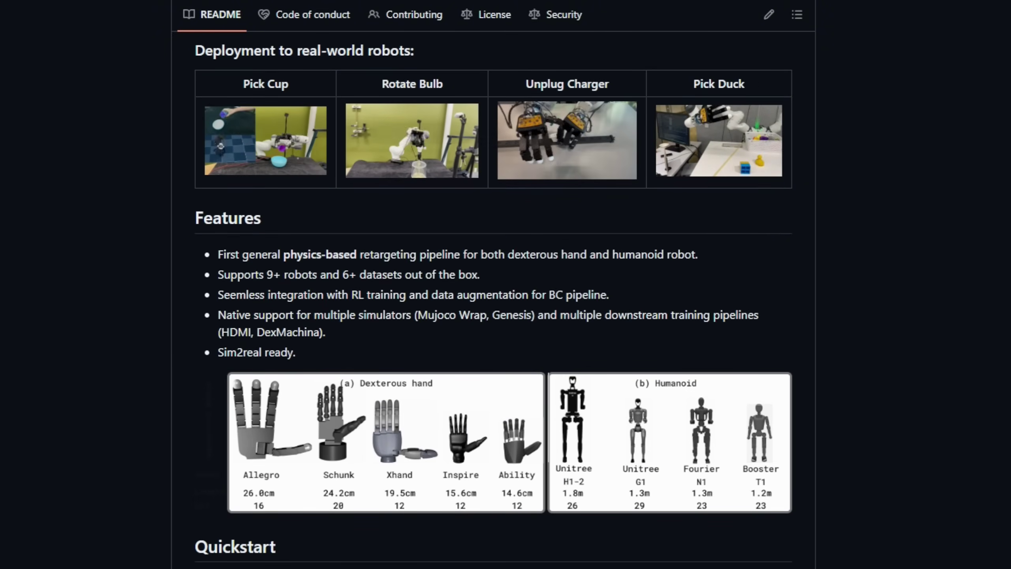
scroll(506, 316, down, 2)
scroll(505, 316, down, 1)
scroll(506, 316, down, 1)
scroll(506, 316, down, 1)
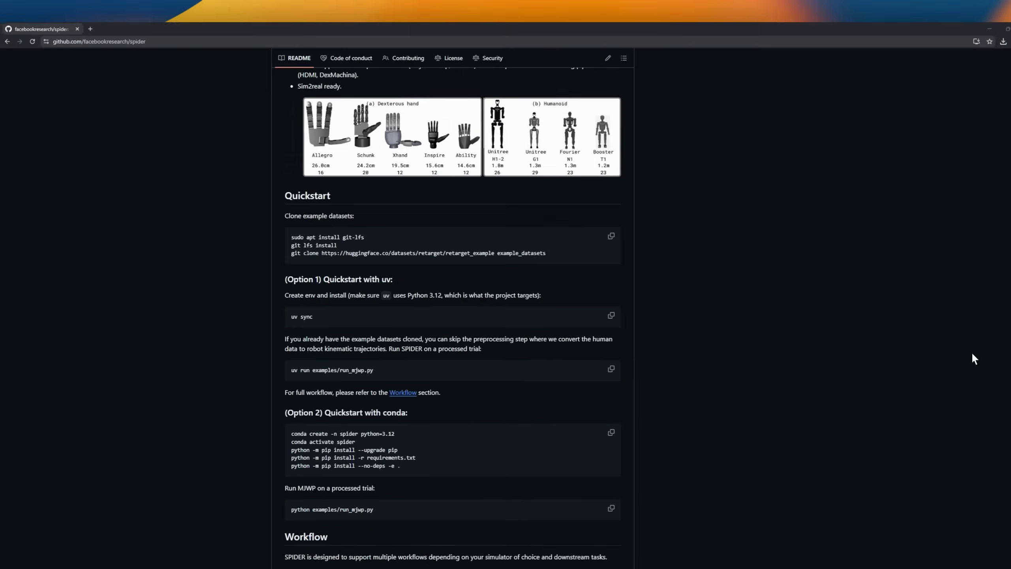
scroll(911, 326, down, 3)
scroll(911, 325, down, 2)
scroll(912, 326, down, 3)
scroll(911, 325, down, 3)
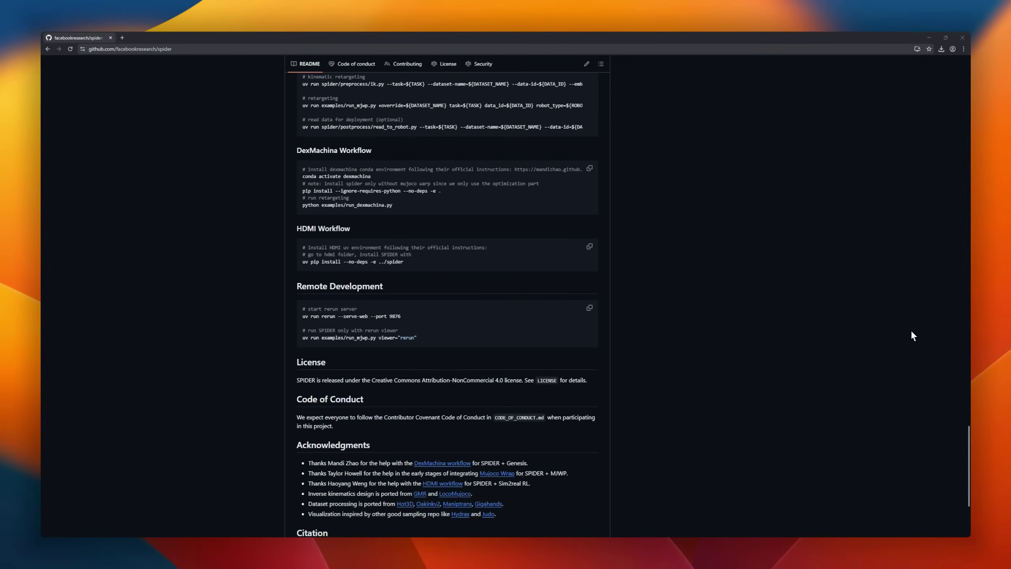
scroll(910, 329, down, 3)
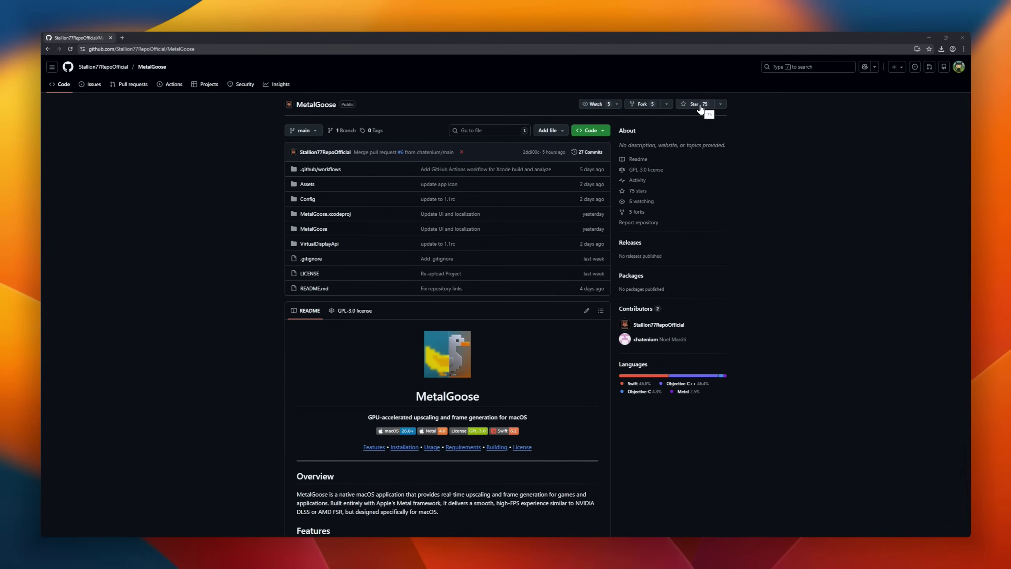
scroll(910, 302, down, 3)
scroll(918, 316, down, 3)
scroll(916, 314, down, 2)
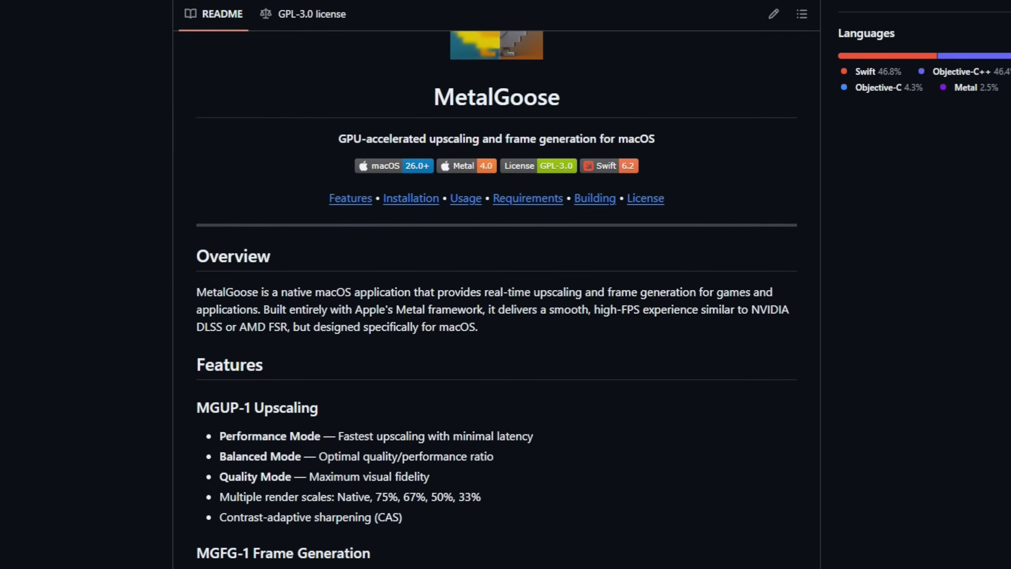
scroll(506, 316, down, 2)
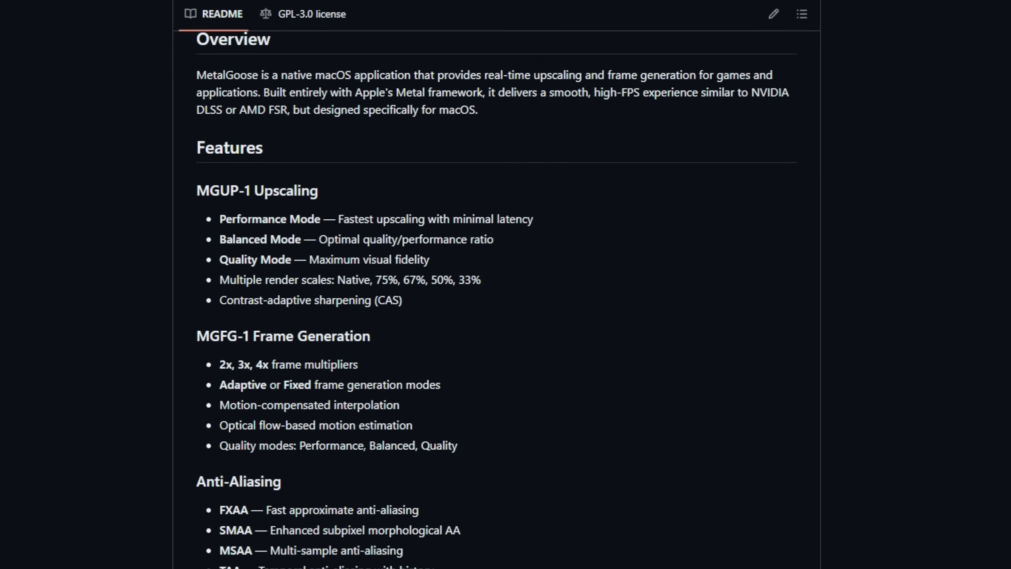
scroll(506, 317, down, 1)
scroll(505, 316, down, 1)
scroll(505, 316, down, 2)
scroll(506, 317, down, 1)
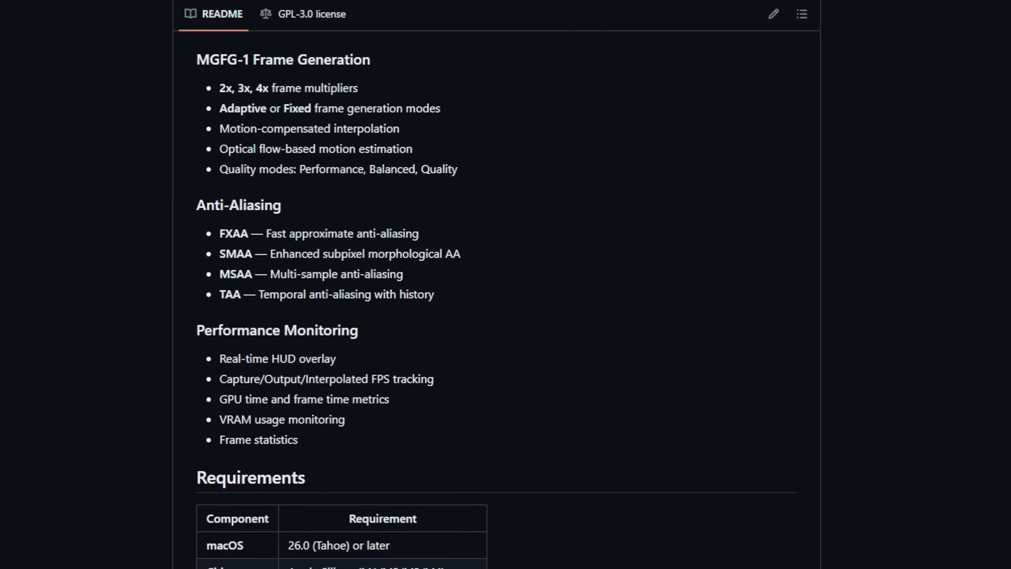
scroll(505, 316, down, 2)
scroll(506, 317, down, 2)
scroll(506, 315, down, 2)
scroll(505, 316, down, 2)
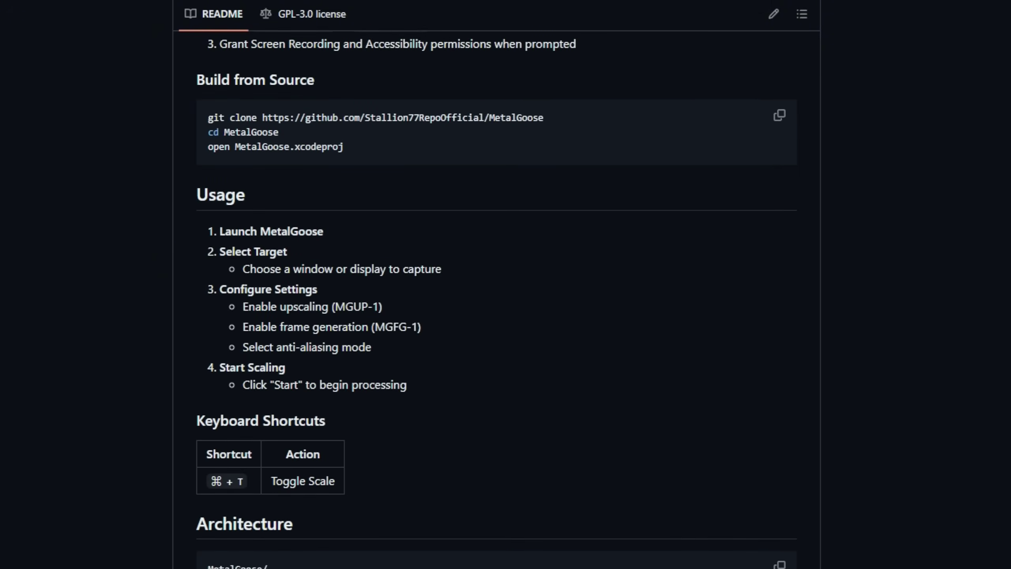
scroll(506, 316, down, 1)
scroll(505, 316, down, 1)
scroll(505, 316, down, 2)
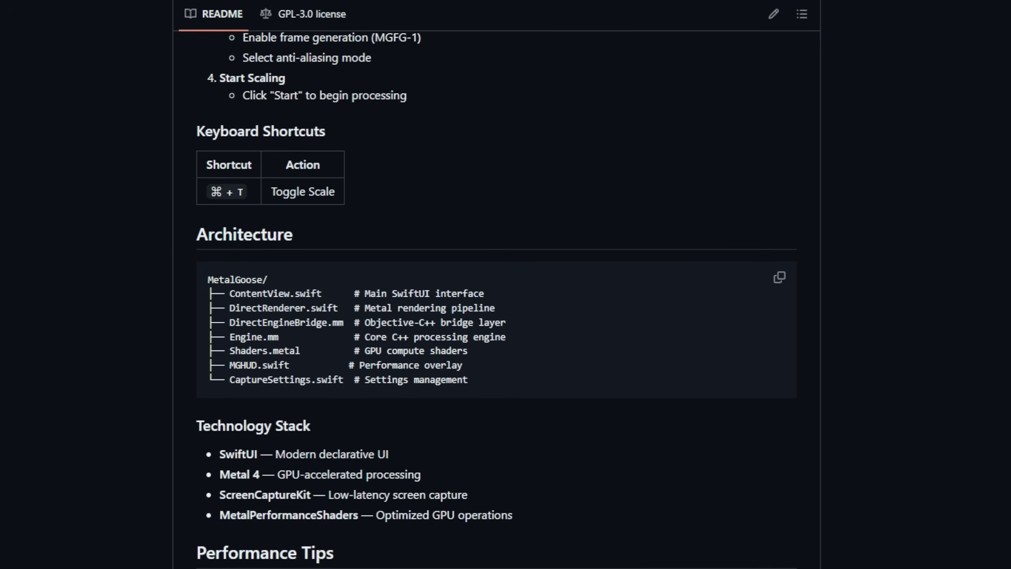
scroll(505, 316, down, 1)
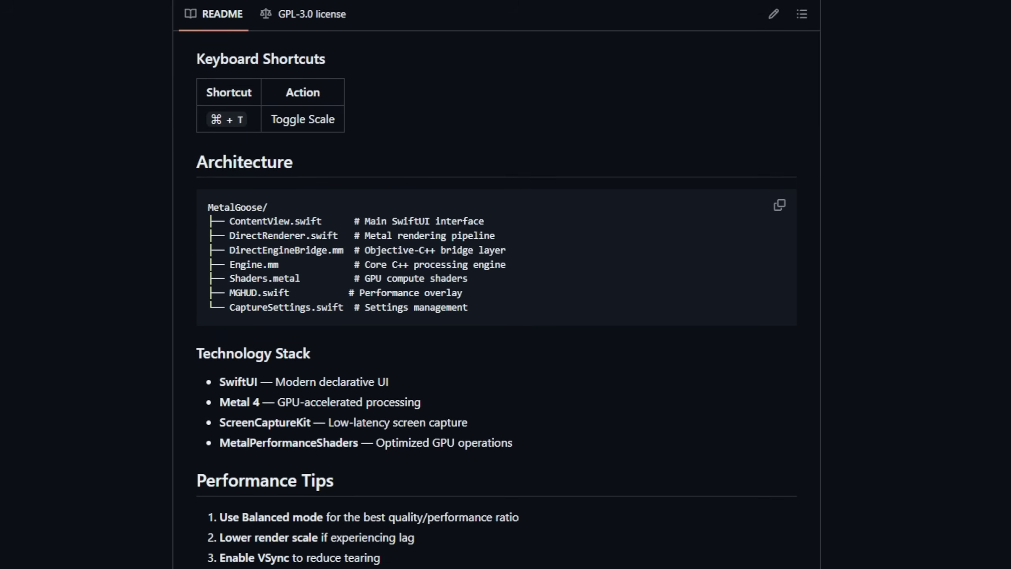
scroll(505, 315, down, 1)
scroll(506, 317, down, 2)
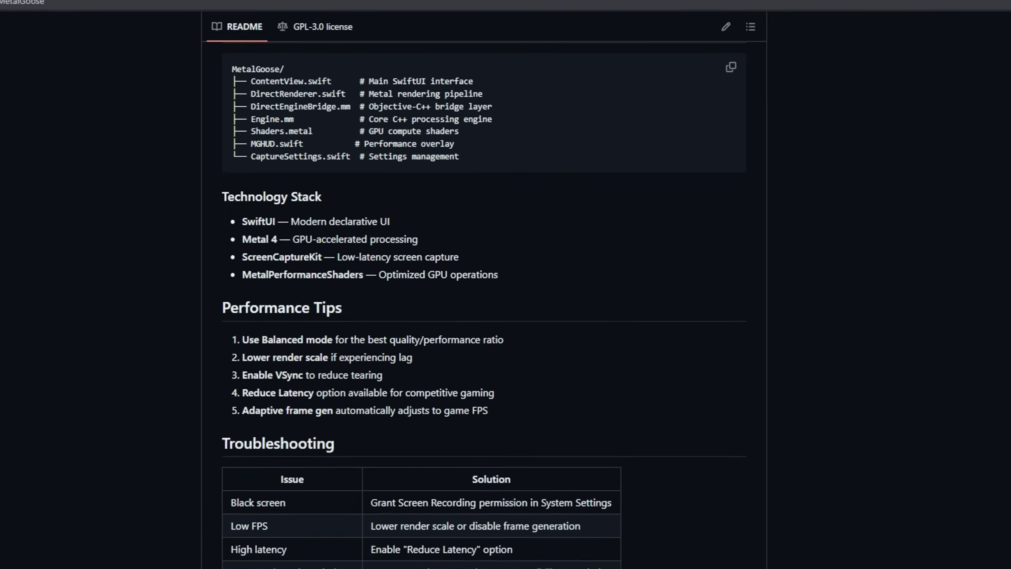